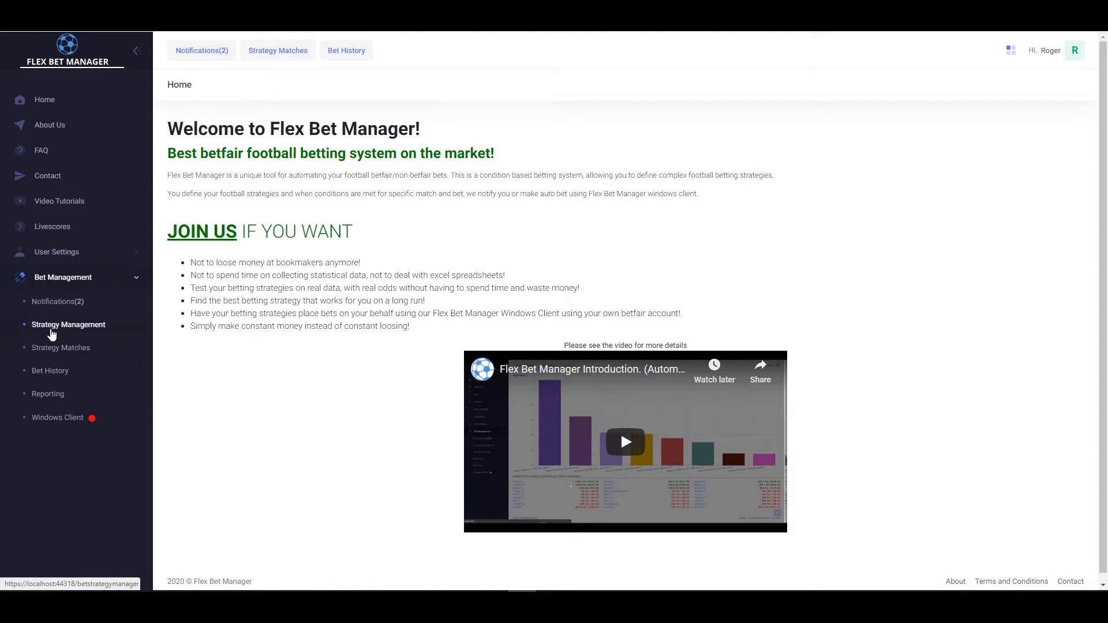
Create an inactive strategy named First Half Goals After 20th Minute in Strategy Management and open it.
click(66, 326)
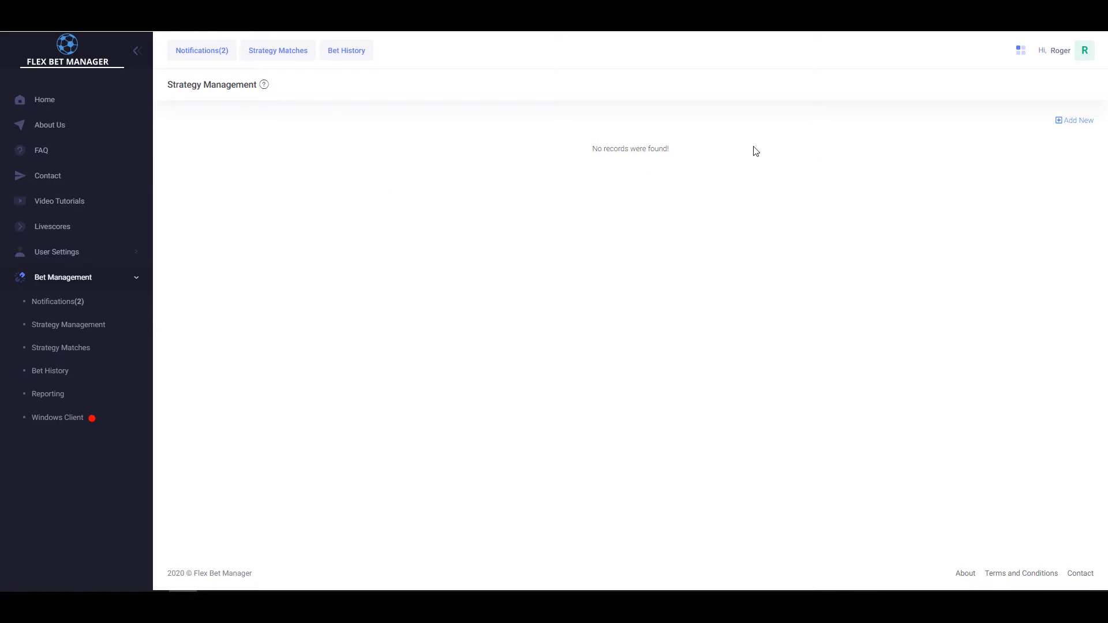
click(1075, 124)
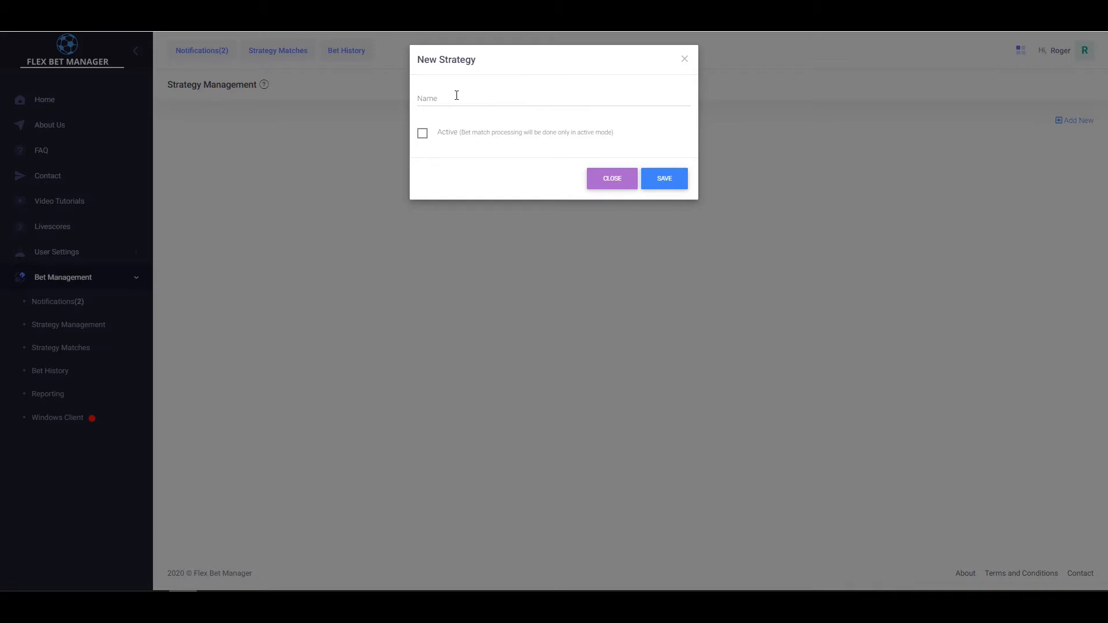
click(460, 98)
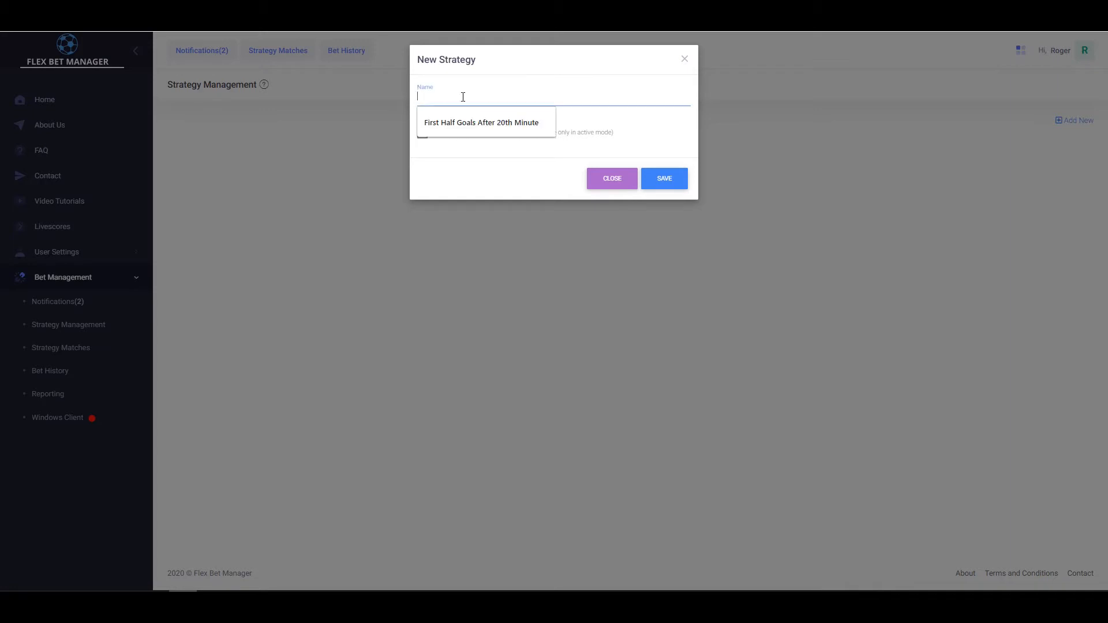
key(Down)
key(Return)
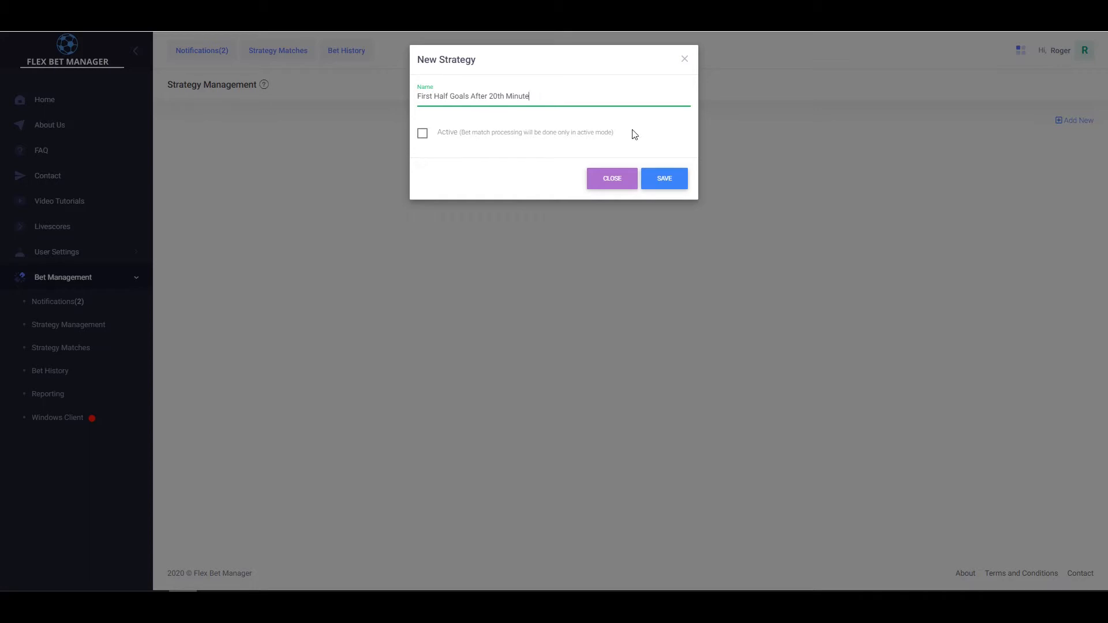
click(669, 180)
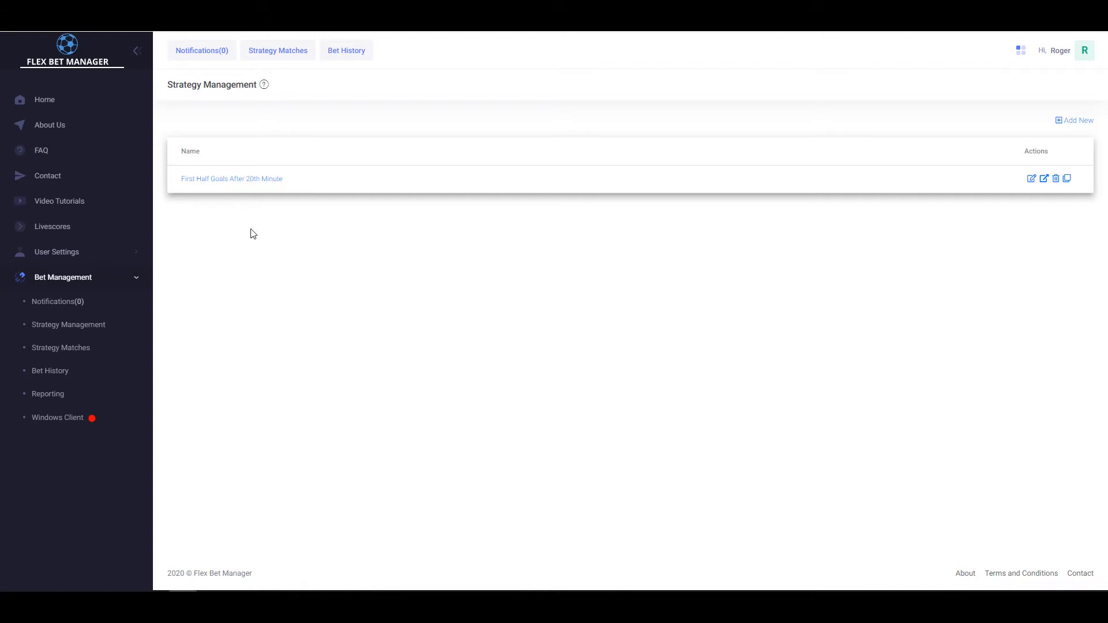
click(242, 180)
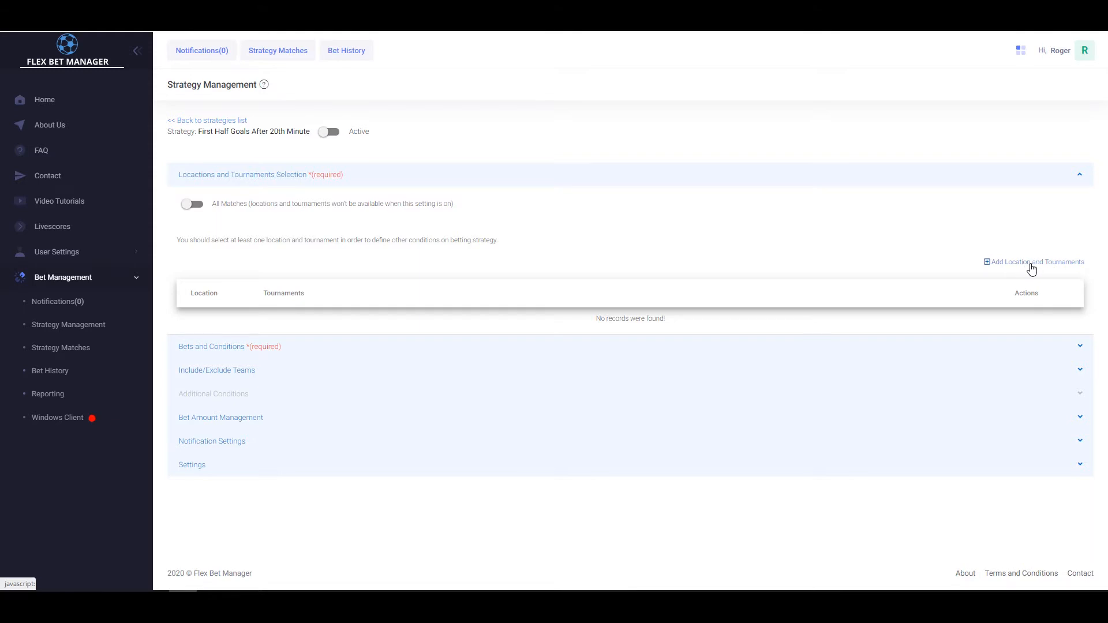
Add Spain as a strategy location, leaving the tournament selection empty so that all its tournaments are covered.
click(1006, 263)
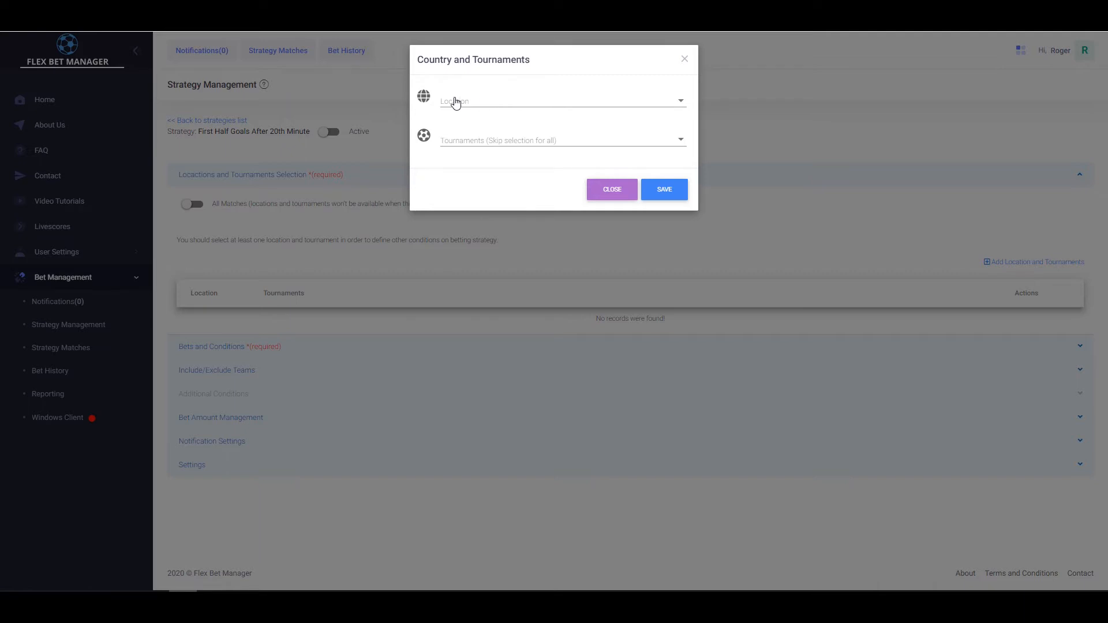
click(480, 105)
click(480, 106)
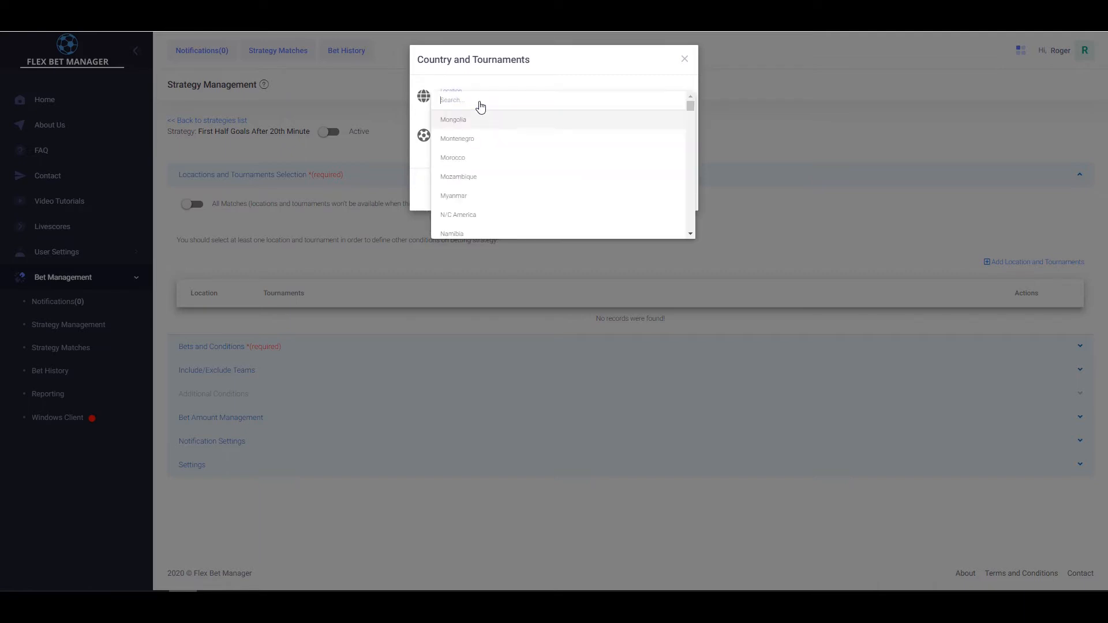
text(spain)
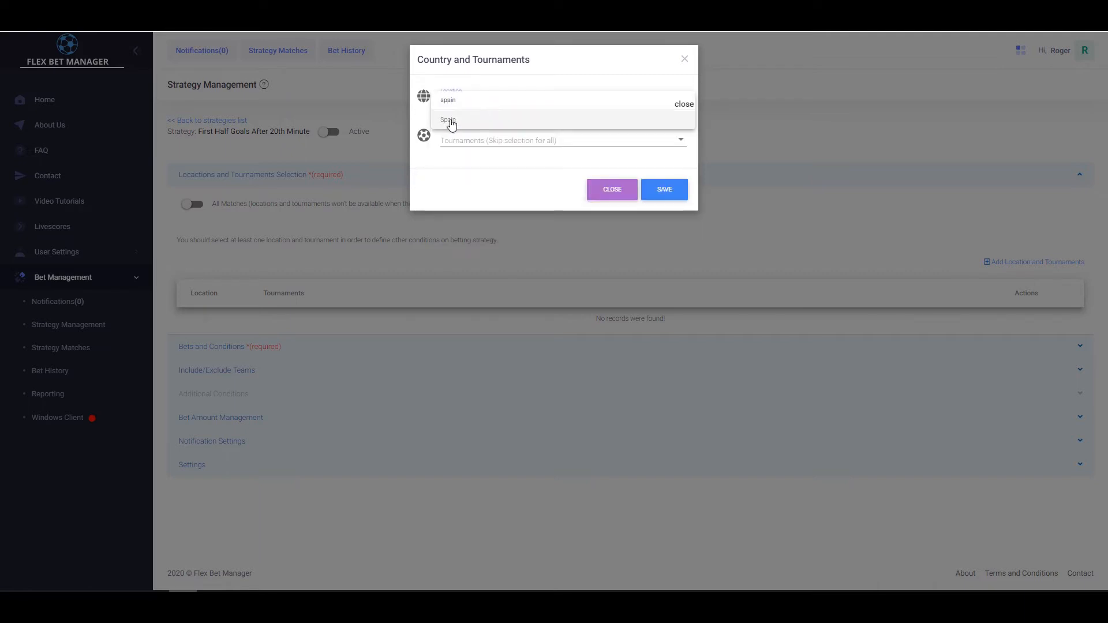
click(450, 121)
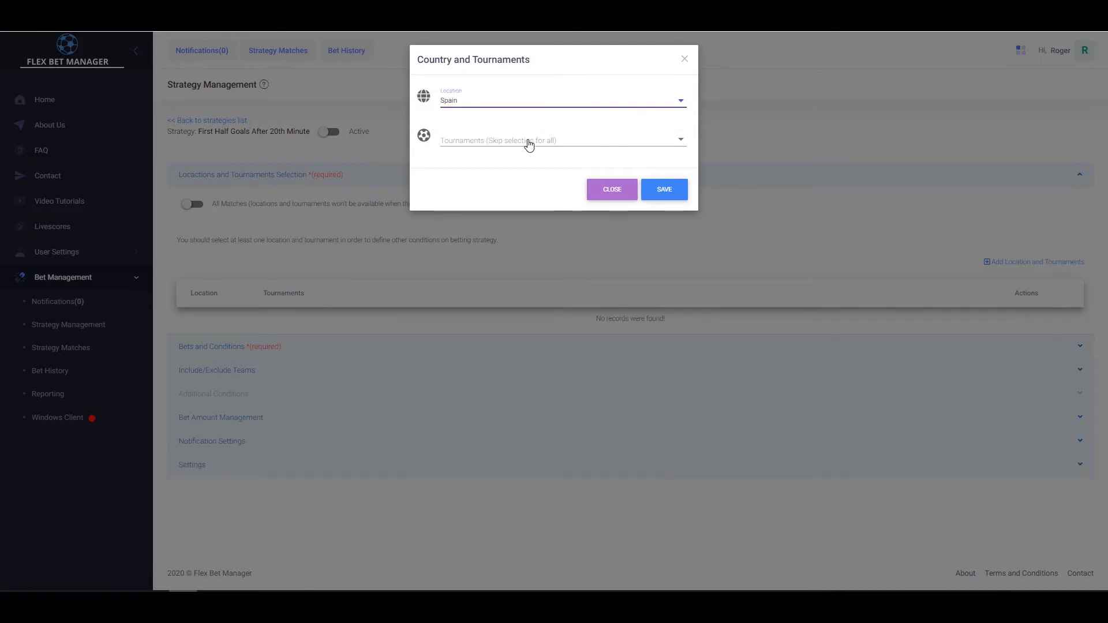
click(500, 140)
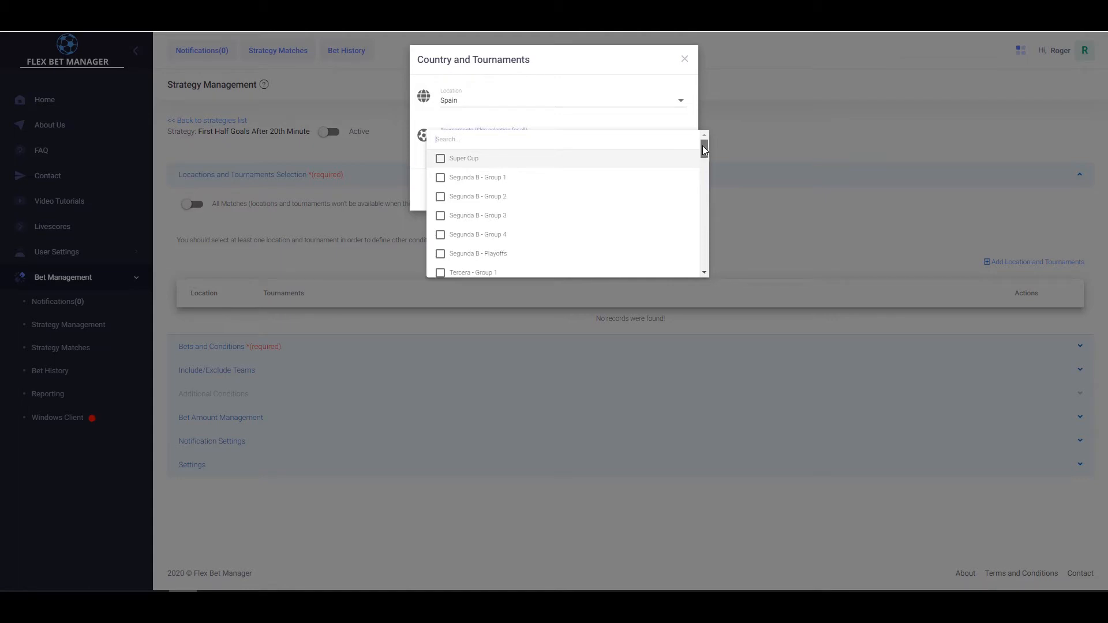
mouse_move(702, 145)
mouse_down()
mouse_move(705, 257)
mouse_move(704, 138)
mouse_up()
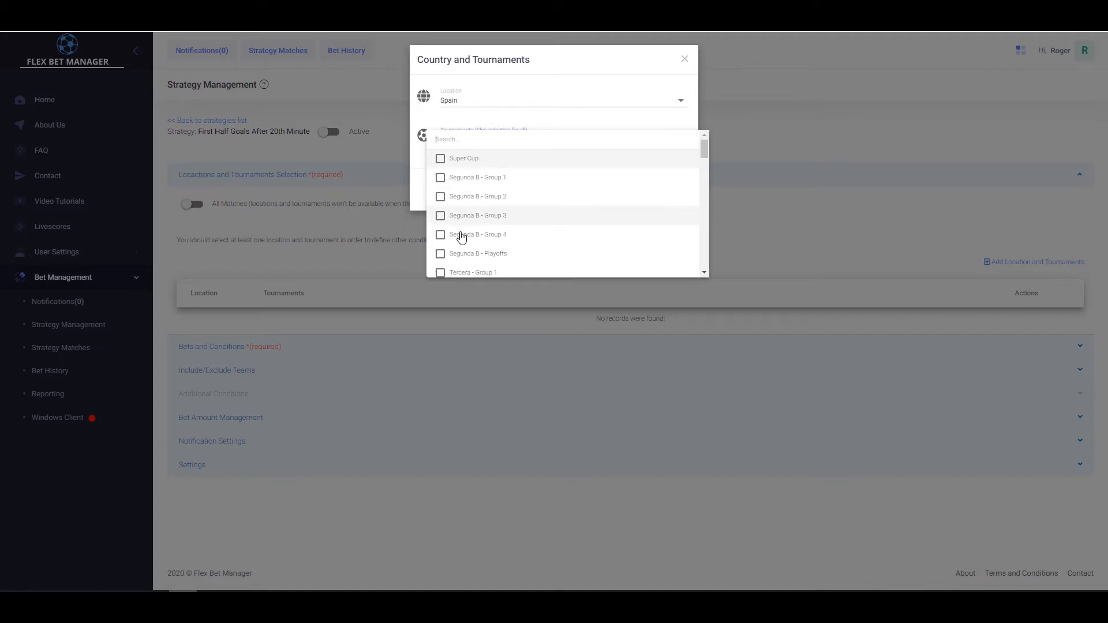
click(498, 88)
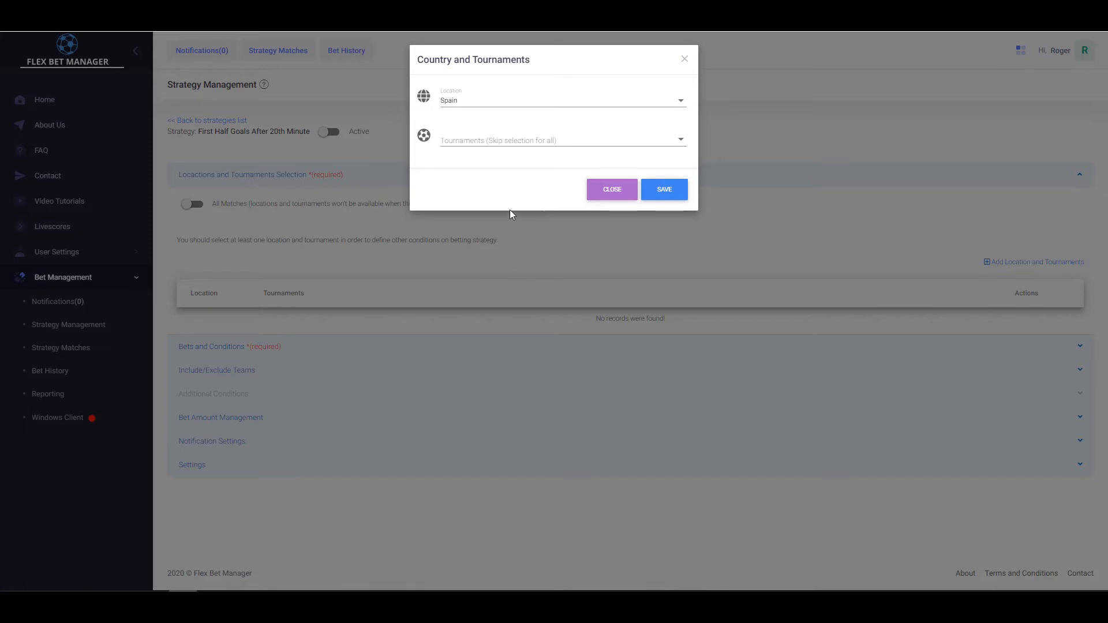
click(662, 195)
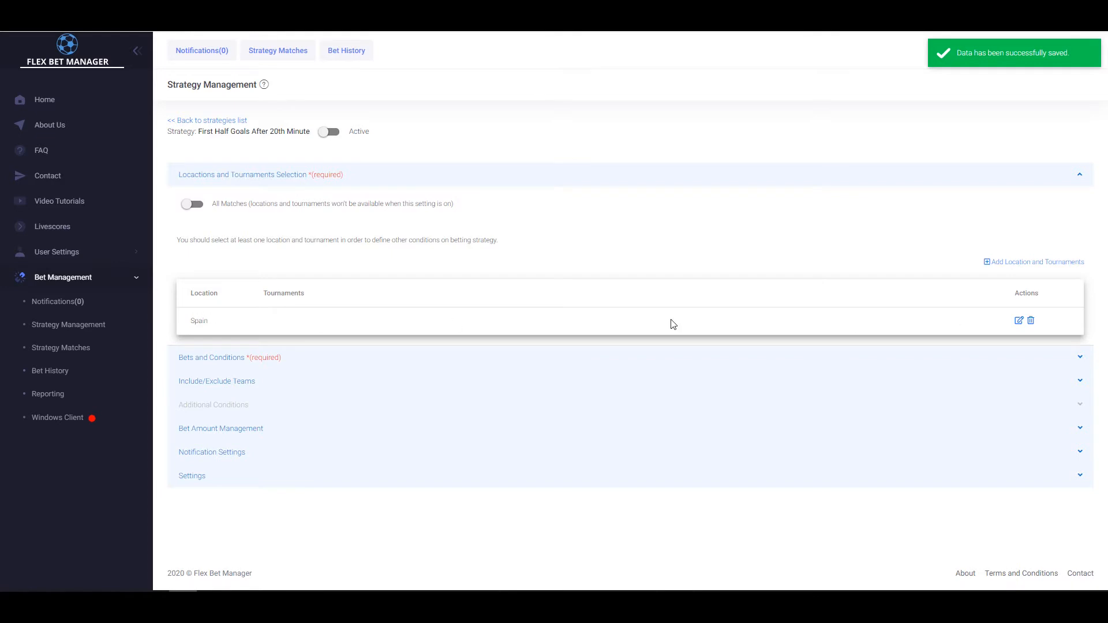
Delete the Spain entry from the strategy's locations.
click(1030, 322)
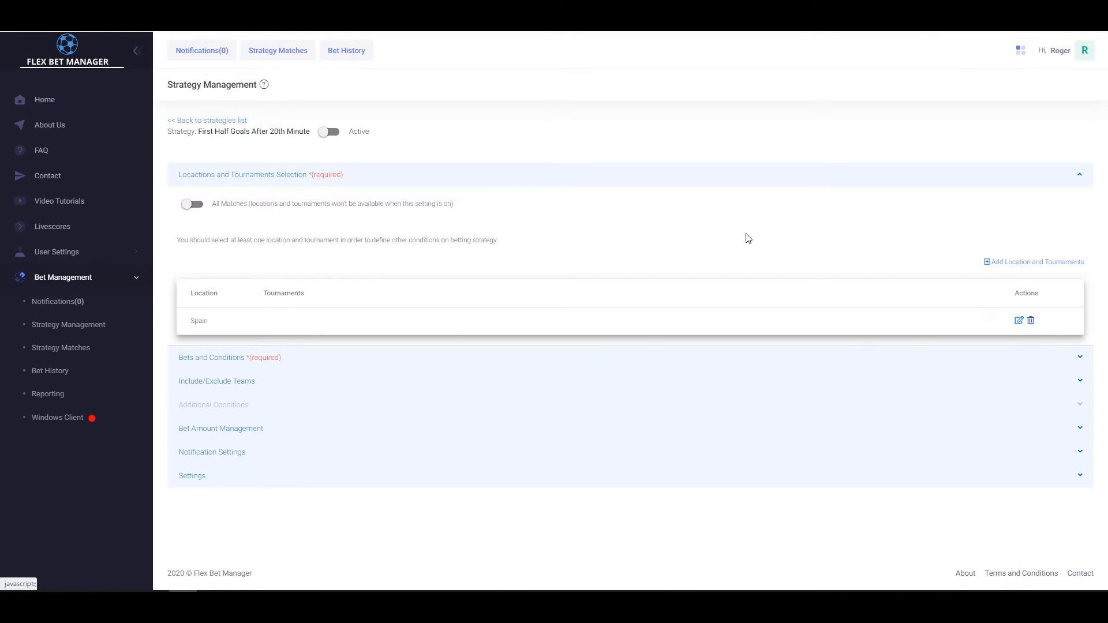
click(526, 169)
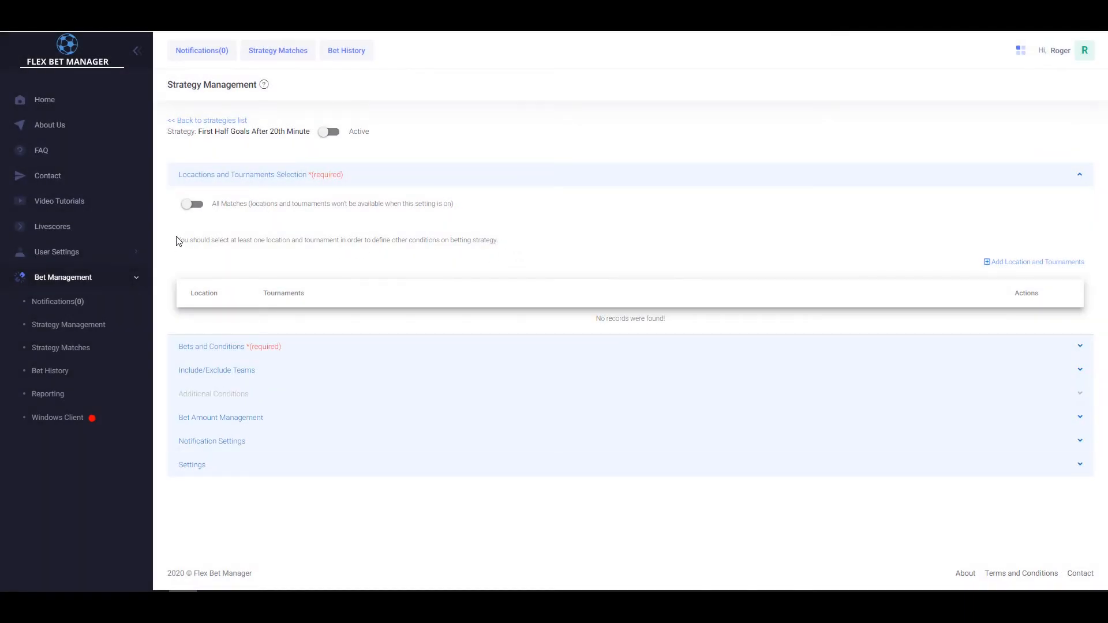
Turn on the All Matches option in the strategy's locations and tournaments selection.
click(197, 205)
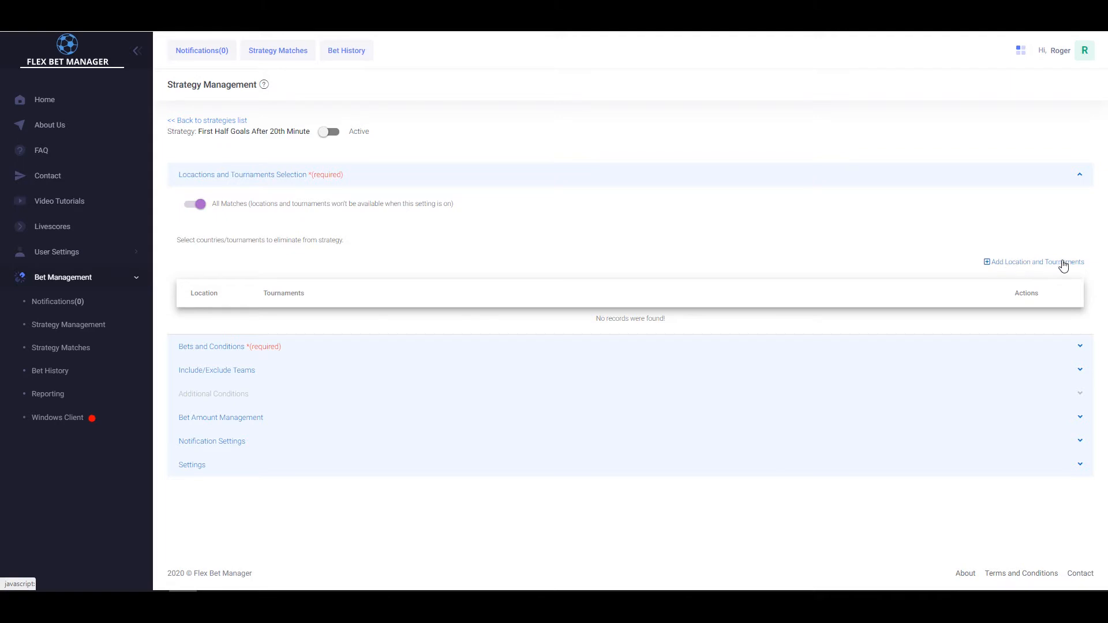
Add Brazil's Serie A to the locations and tournaments eliminated from the strategy.
click(1007, 262)
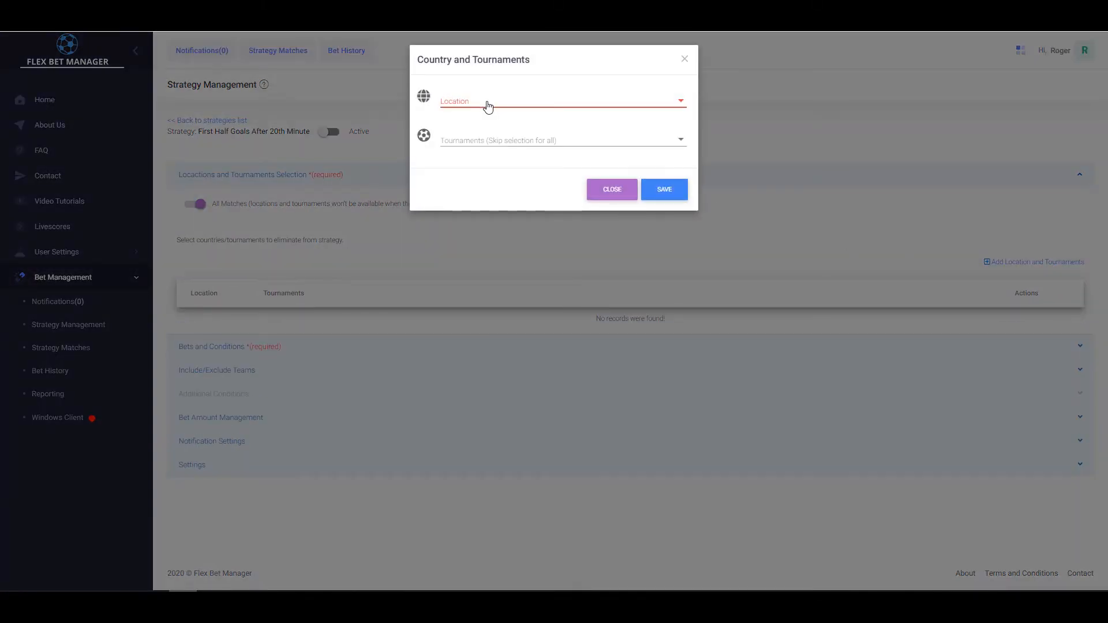
click(497, 104)
text(braz)
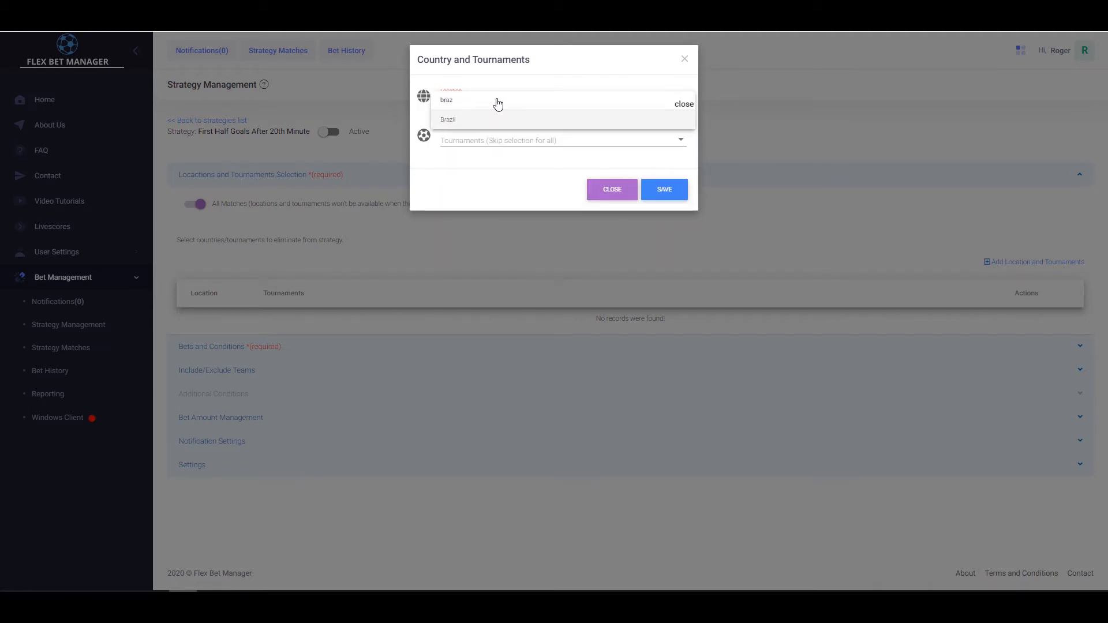
click(490, 120)
click(643, 196)
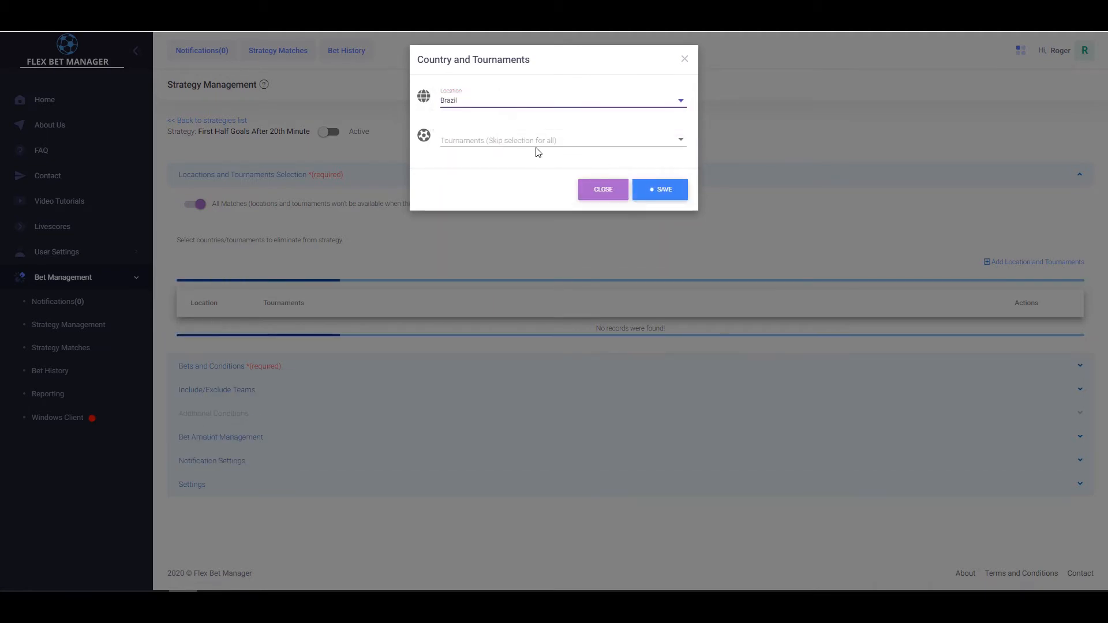
click(537, 140)
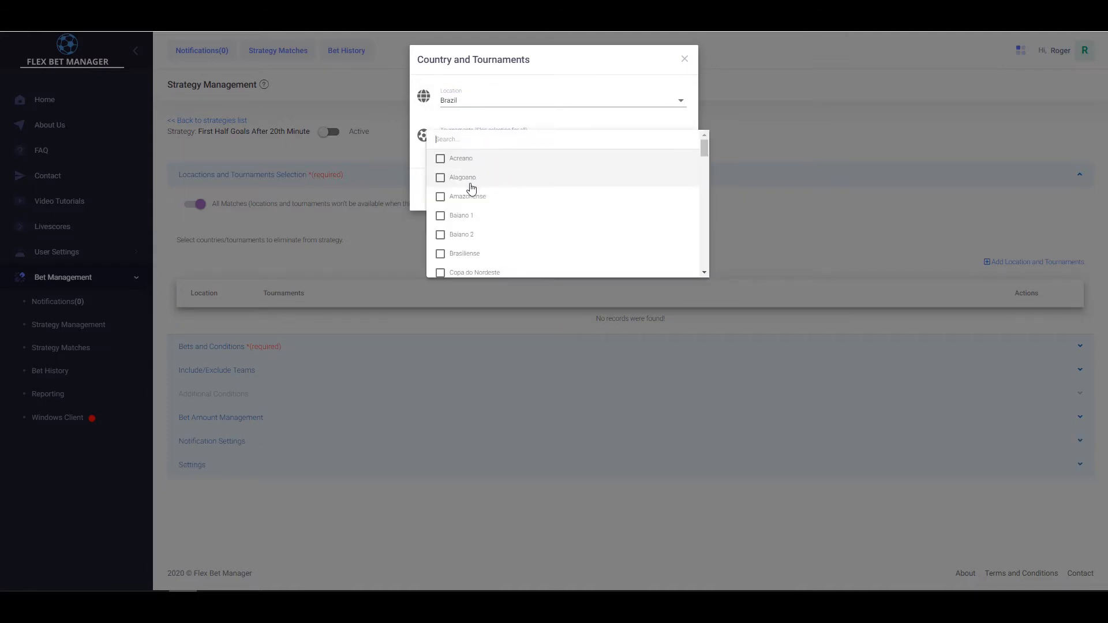
scroll(522, 235, down, 5)
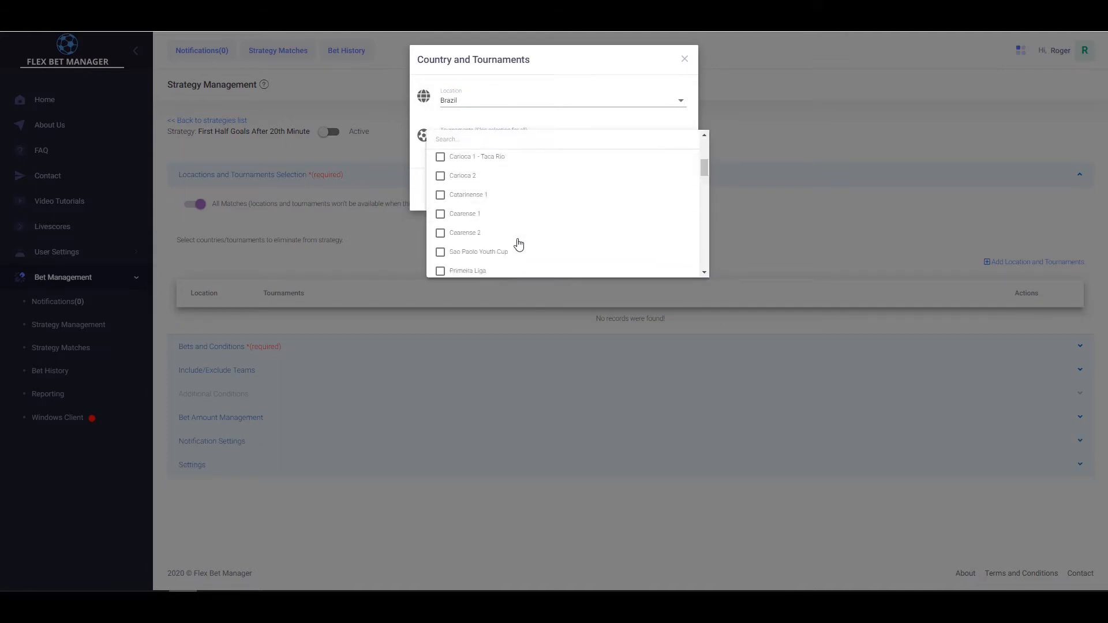
scroll(477, 218, down, 1)
click(477, 213)
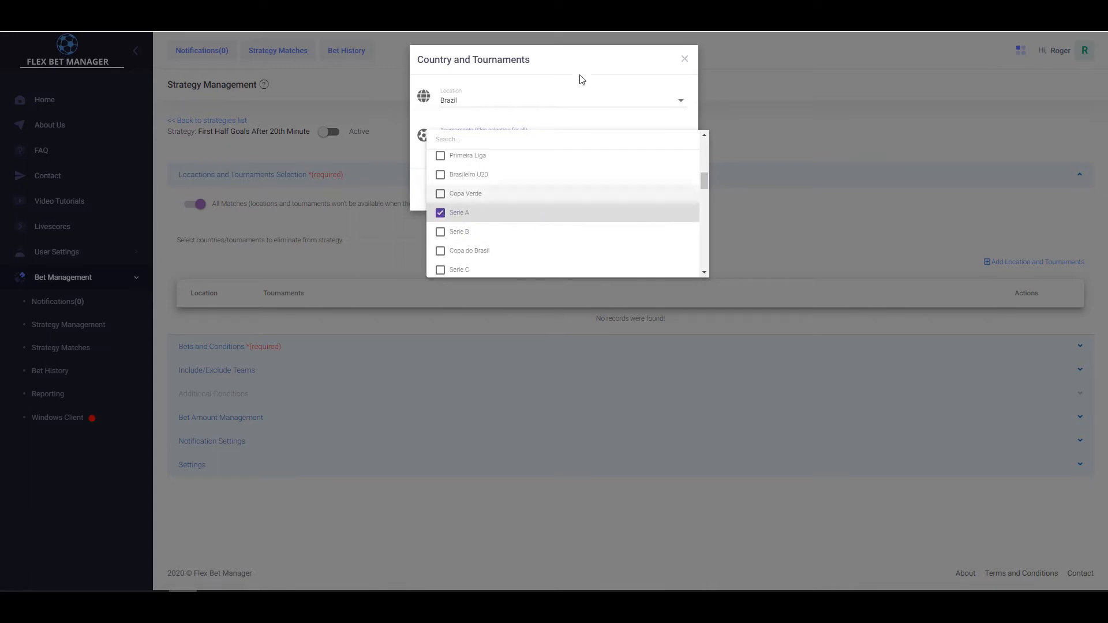
click(580, 77)
click(664, 188)
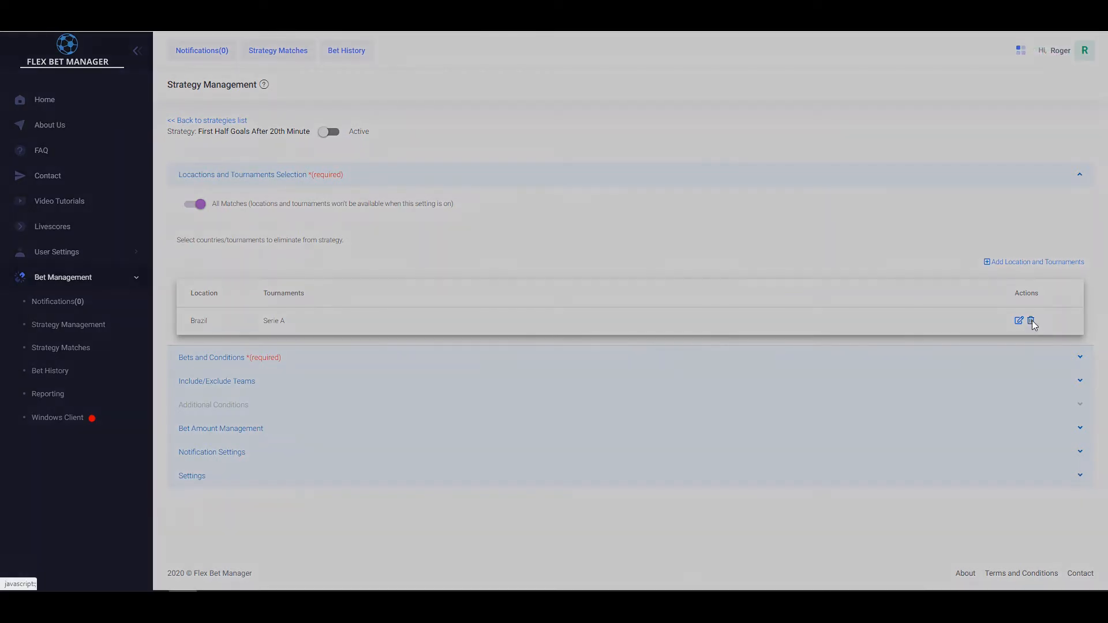
Delete the Brazil Serie A entry from the eliminated tournaments.
click(1030, 322)
click(531, 164)
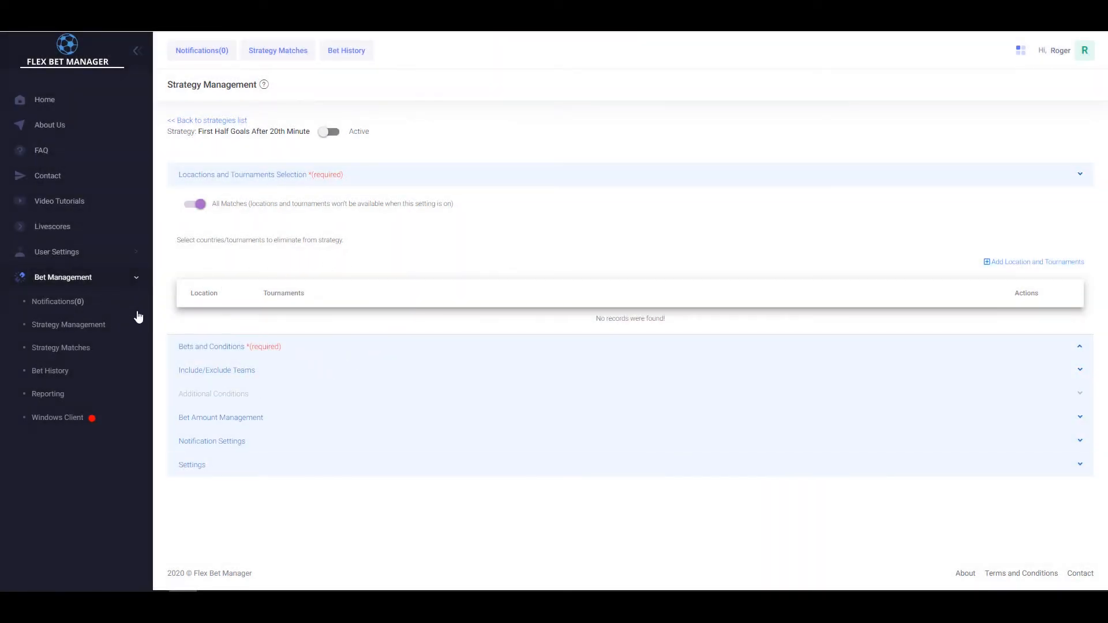
In Bets and Conditions, set the bet type to First Half Over Goals 0.5 and name the condition group Main Conditions.
click(226, 347)
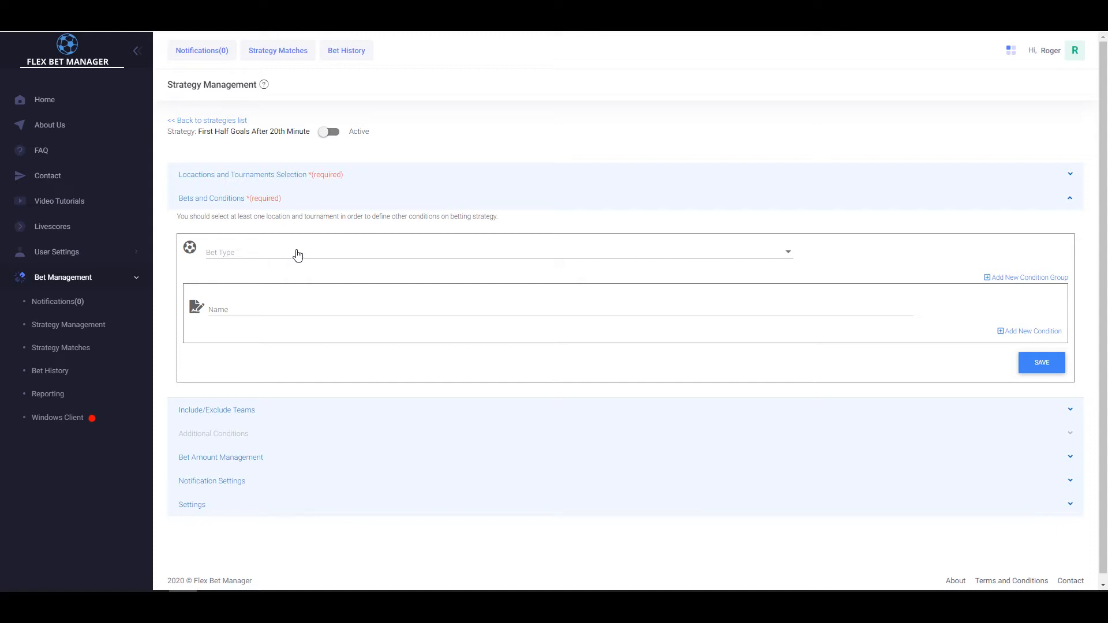
click(247, 254)
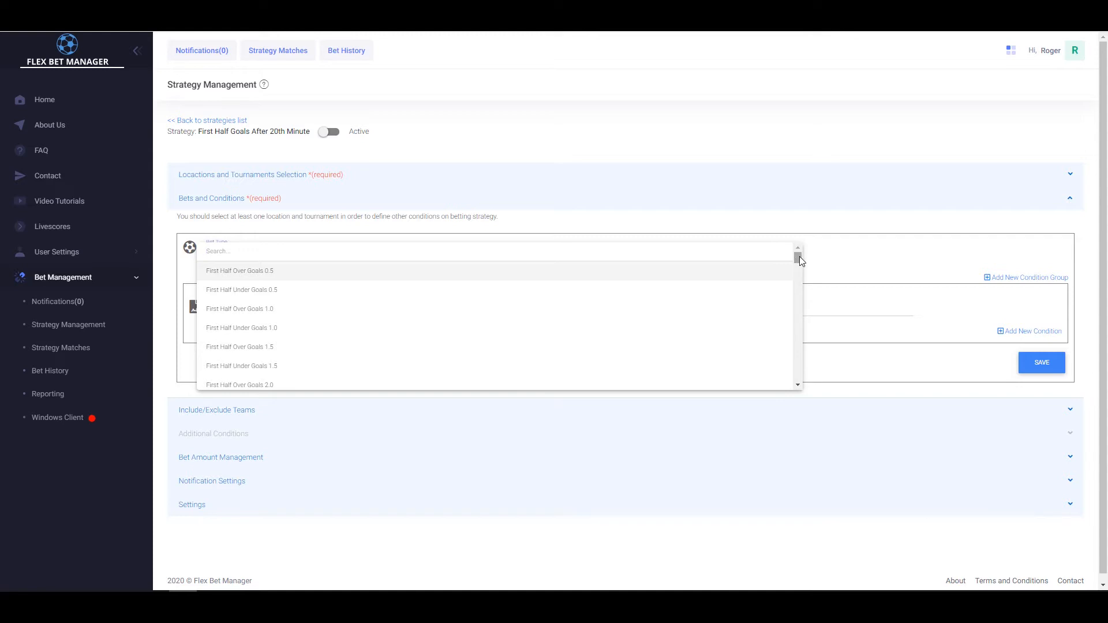
mouse_move(799, 257)
mouse_down()
mouse_move(784, 383)
mouse_move(798, 257)
mouse_move(793, 381)
mouse_move(801, 339)
mouse_move(799, 257)
mouse_move(795, 381)
mouse_move(797, 255)
mouse_up()
click(199, 276)
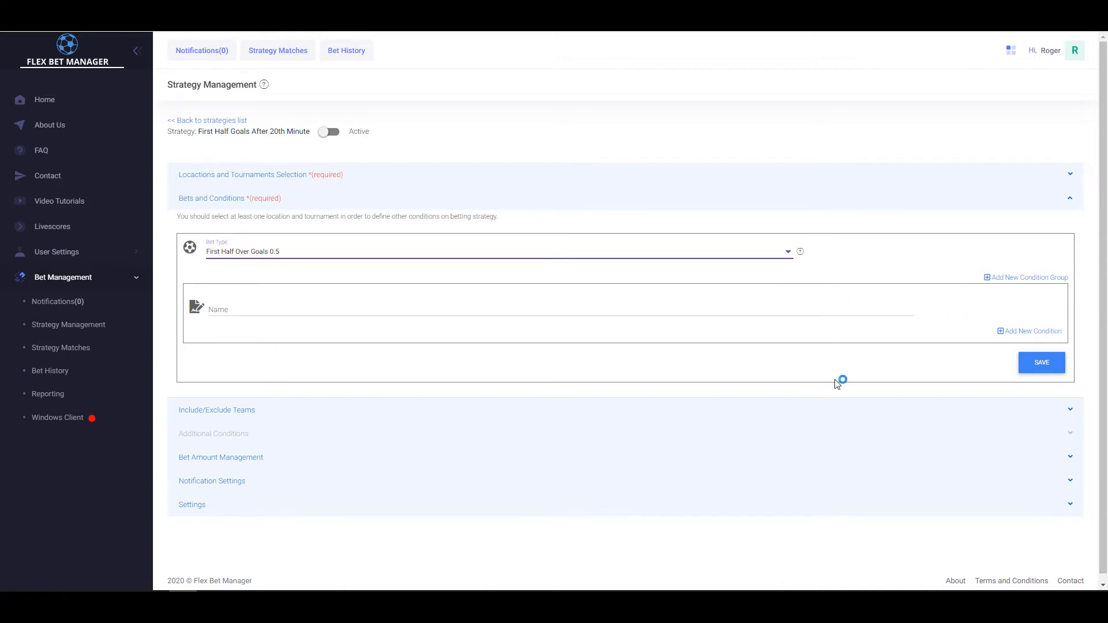
click(699, 357)
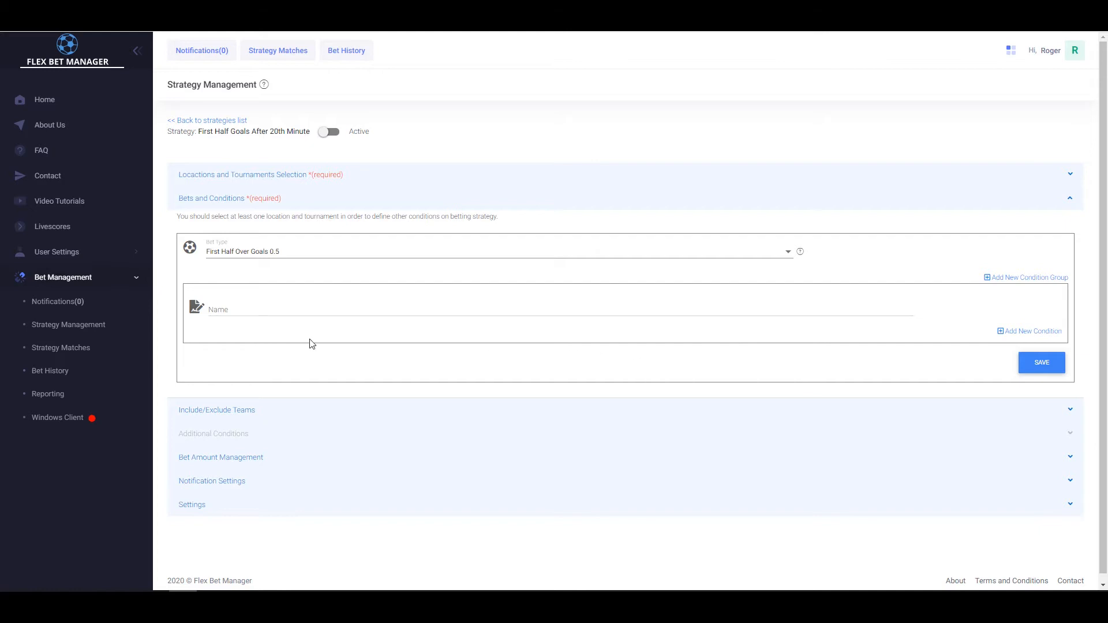
click(231, 308)
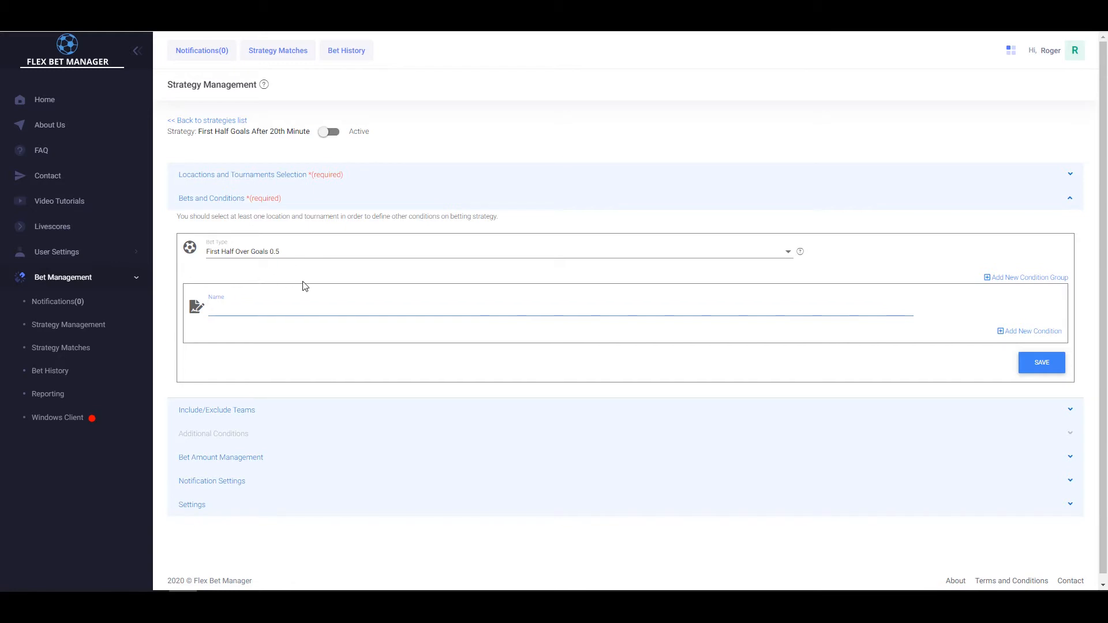
text(Main Conditions)
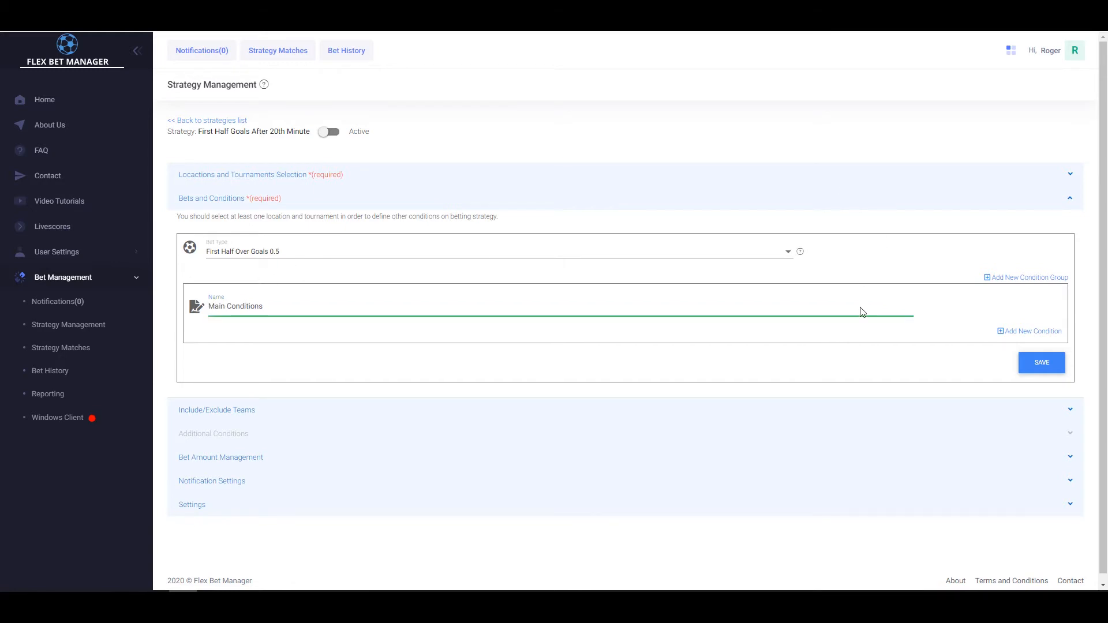
Add a new condition of type Minute to the Main Conditions group.
click(1012, 336)
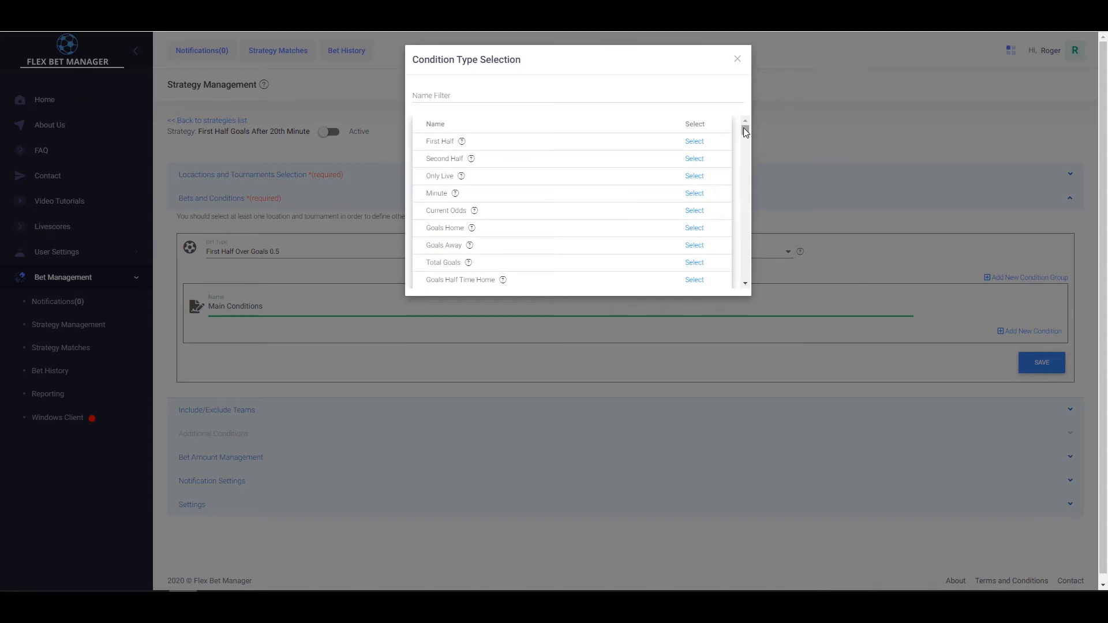
mouse_move(744, 128)
mouse_down()
mouse_move(743, 272)
mouse_move(736, 129)
mouse_up()
click(467, 93)
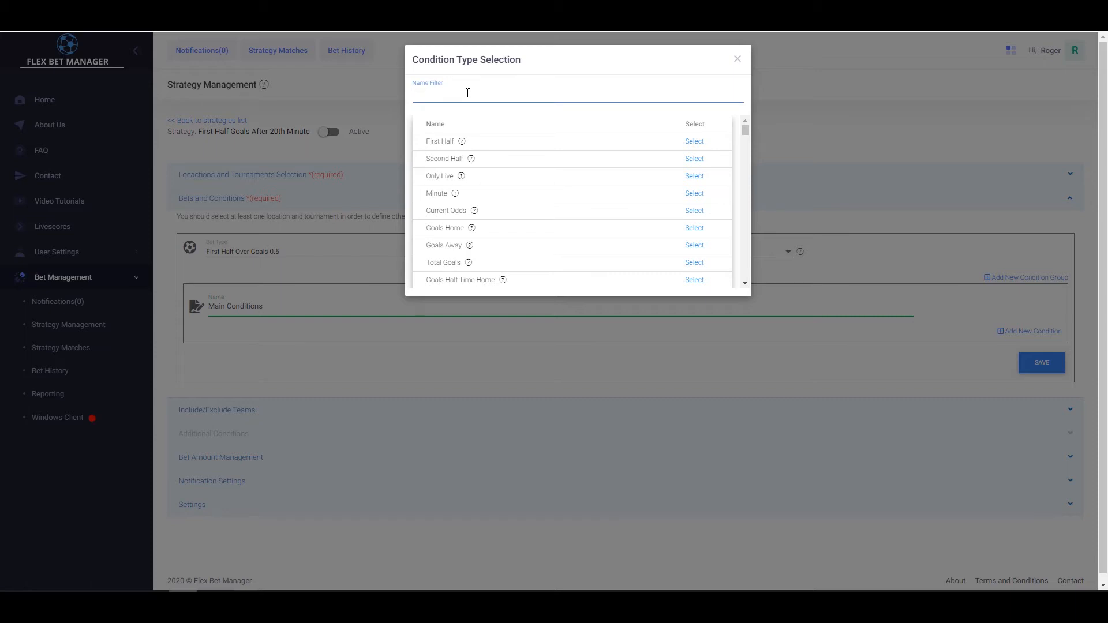
text(inut)
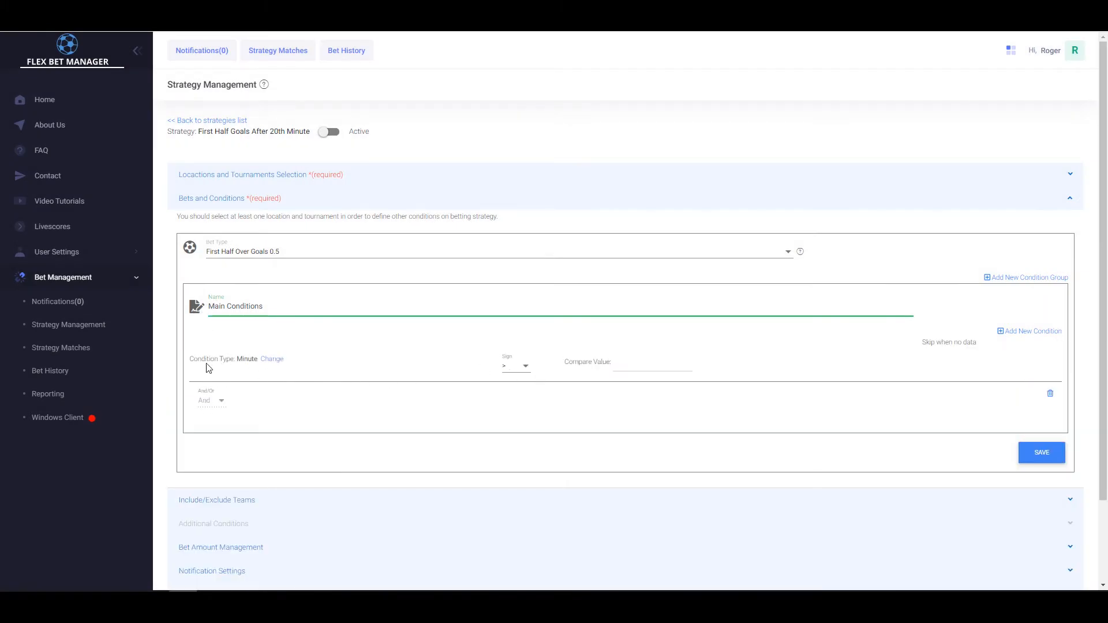
Set the Minute condition in Main Conditions to greater than or equal to (>=) 20.
click(515, 374)
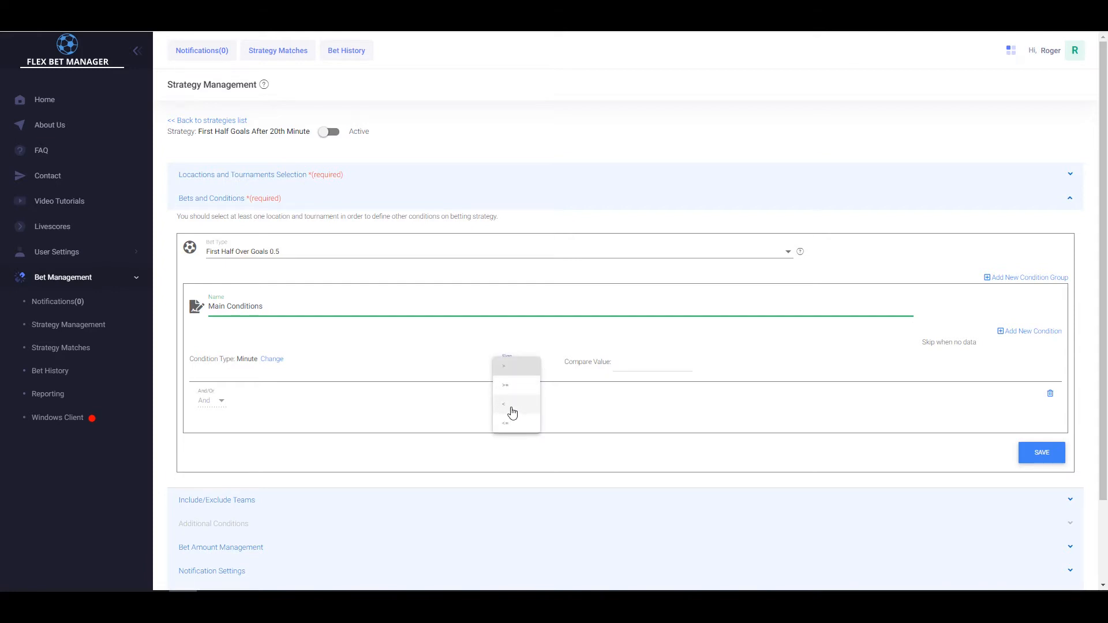
click(612, 400)
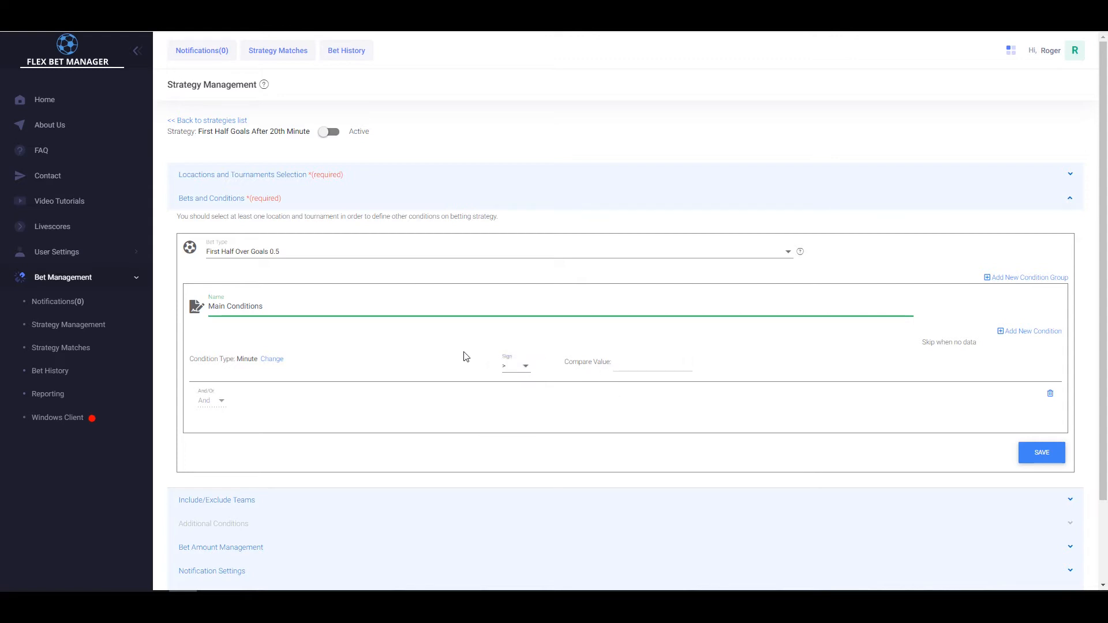
click(646, 362)
text(20)
click(519, 368)
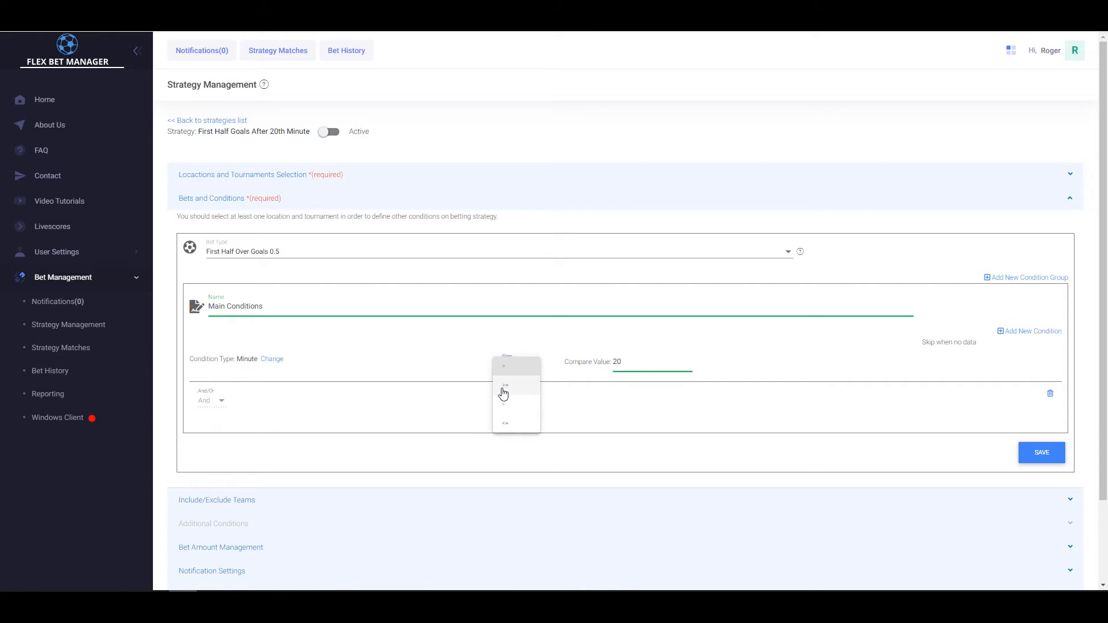
click(507, 392)
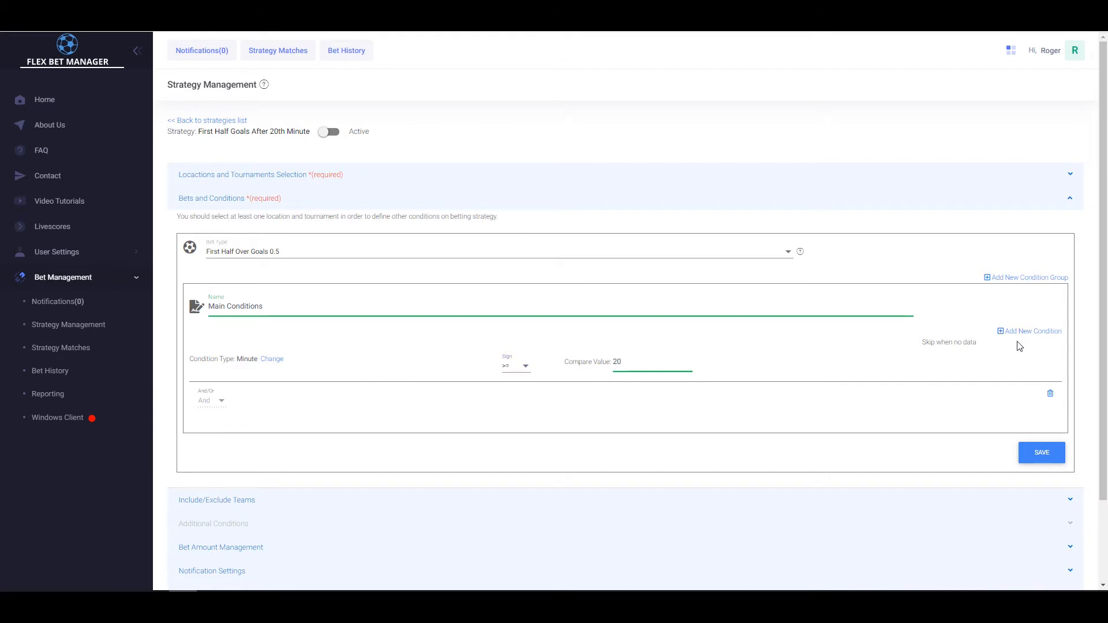
click(688, 362)
Add a second Minute condition to the Main Conditions group, with sign <= and compare value 25.
click(1042, 334)
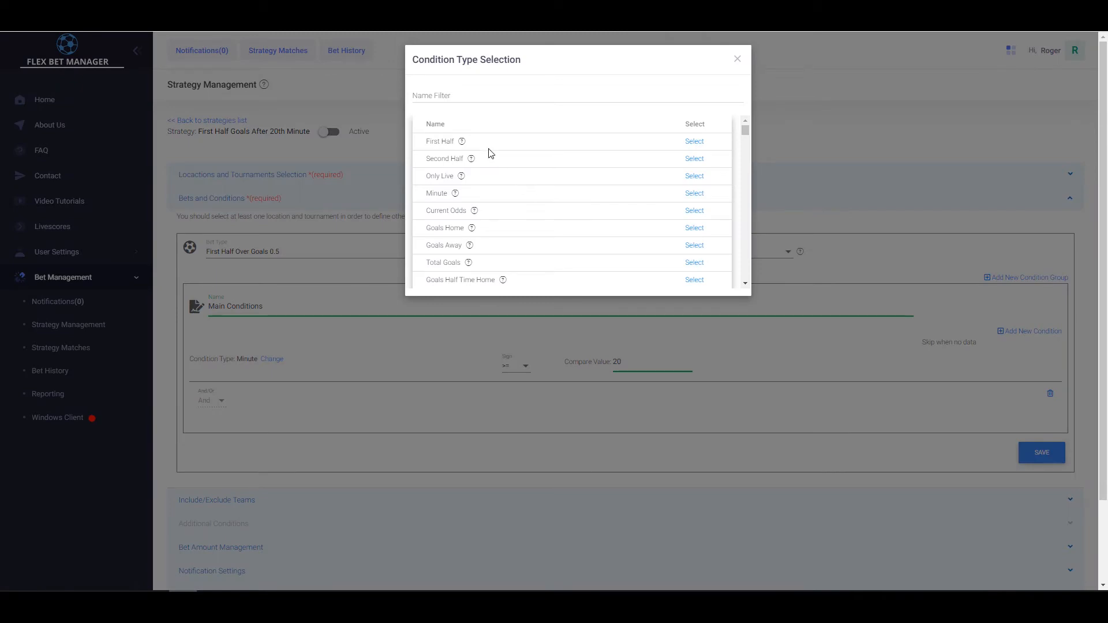
click(456, 98)
text(Minute)
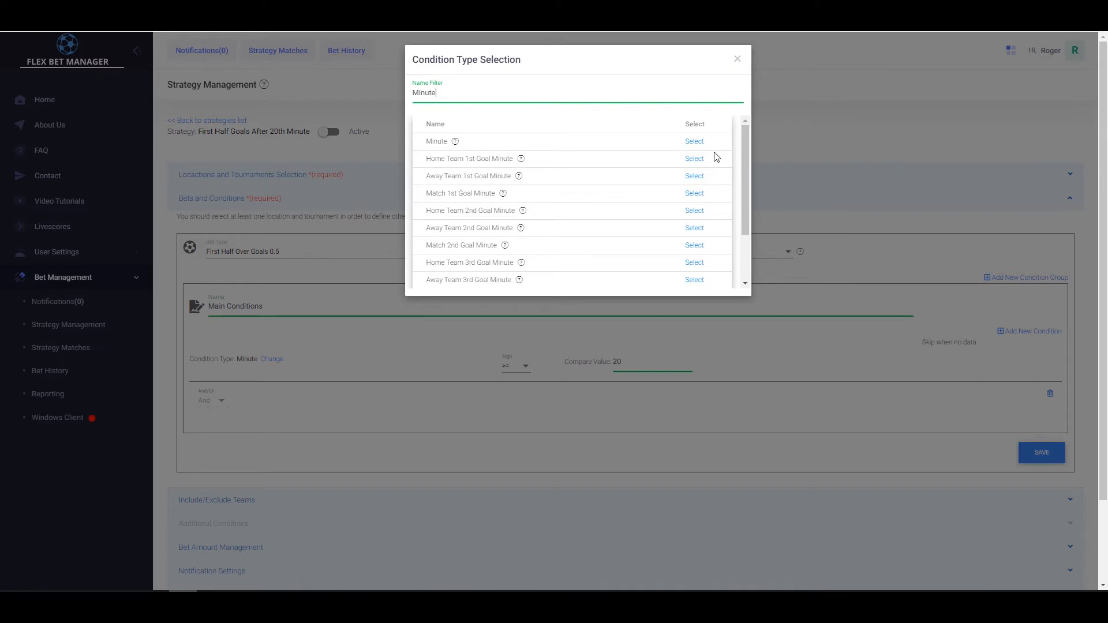
click(695, 142)
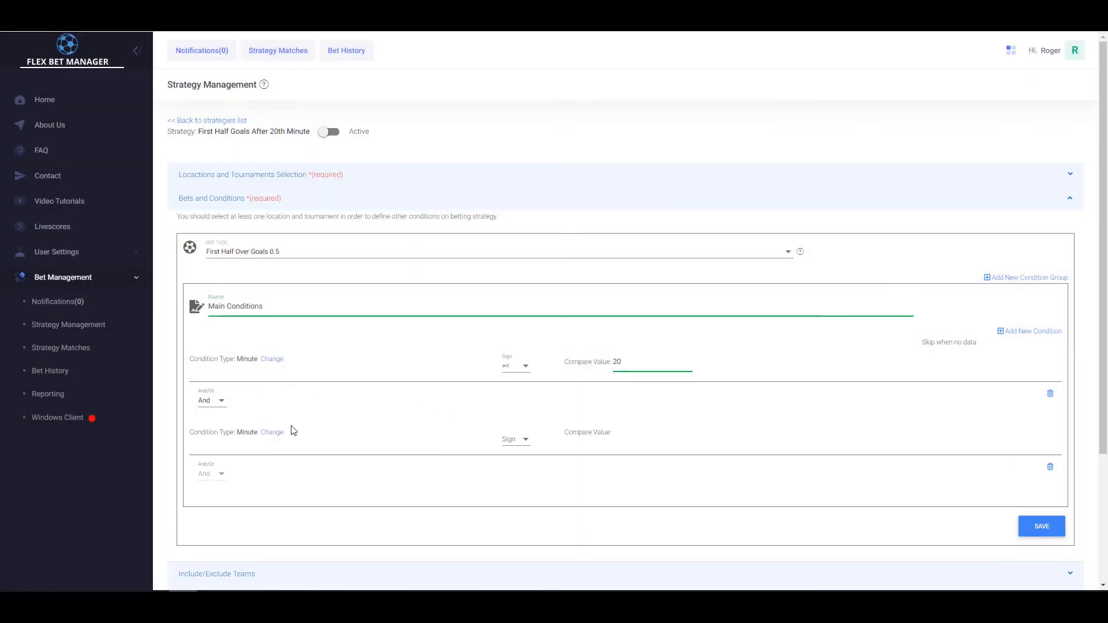
click(520, 443)
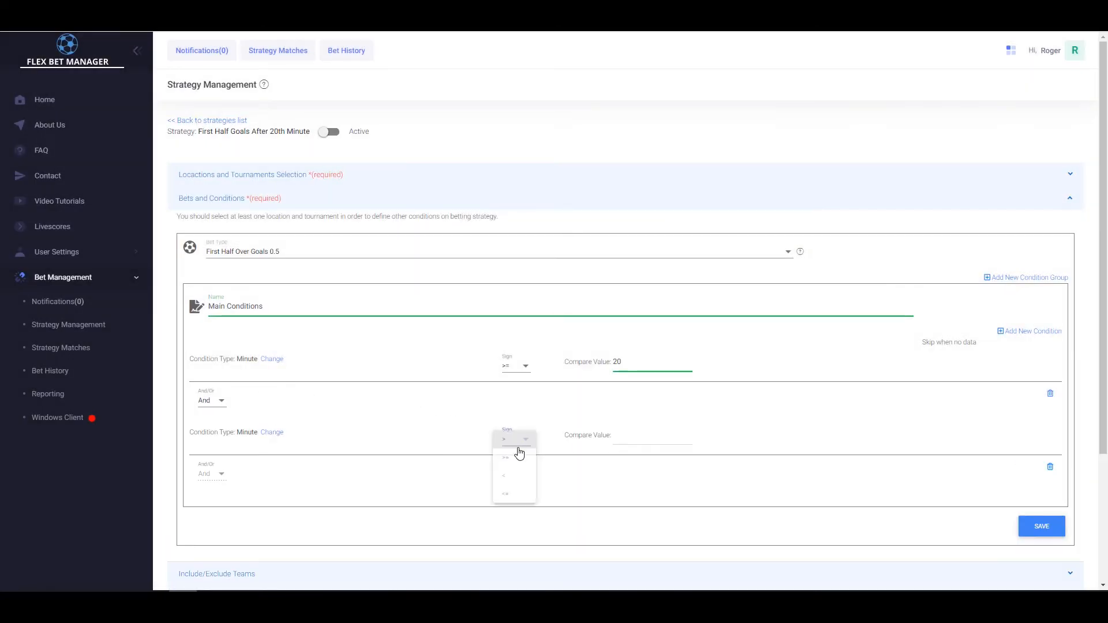
click(506, 497)
click(652, 439)
text(25)
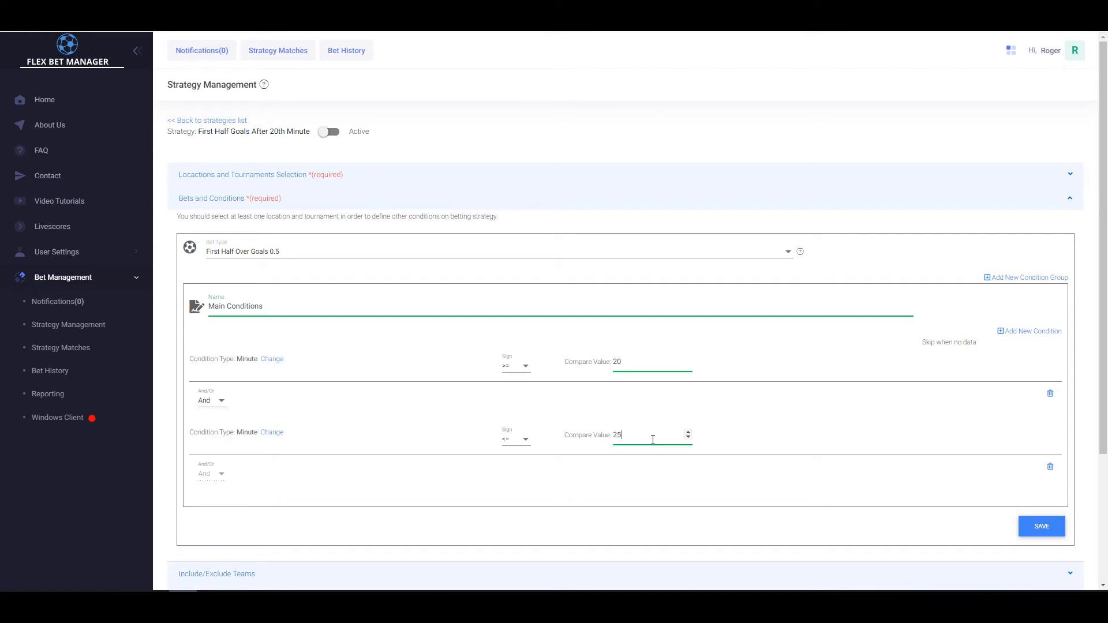
click(595, 483)
Add a Total Goals condition to the Main Conditions group, with a compare value of 0.
scroll(906, 411, down, 2)
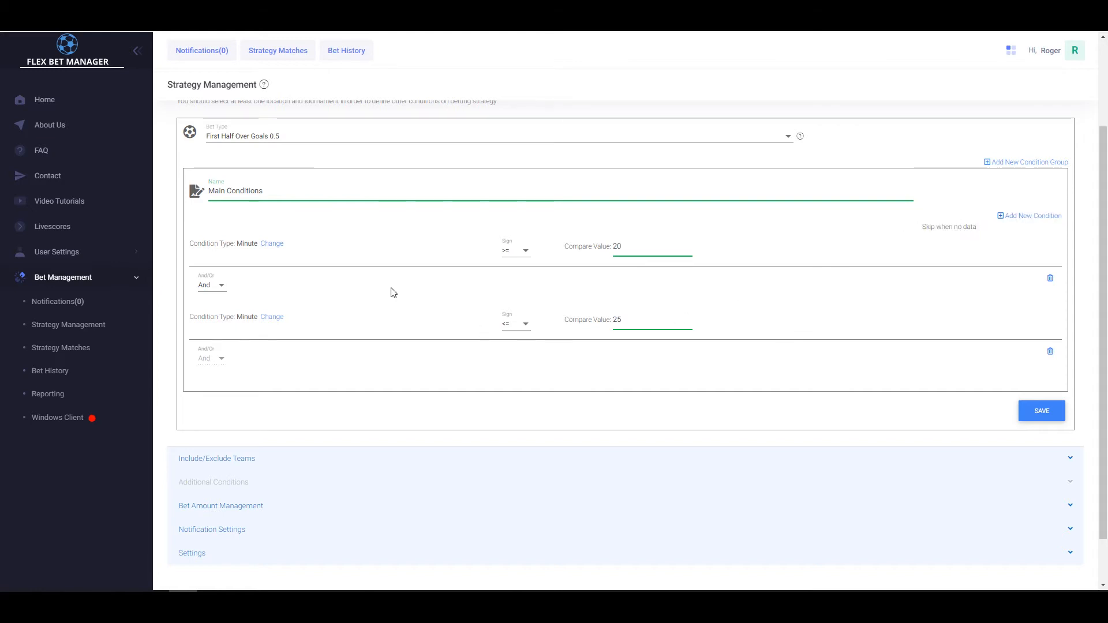
click(1061, 214)
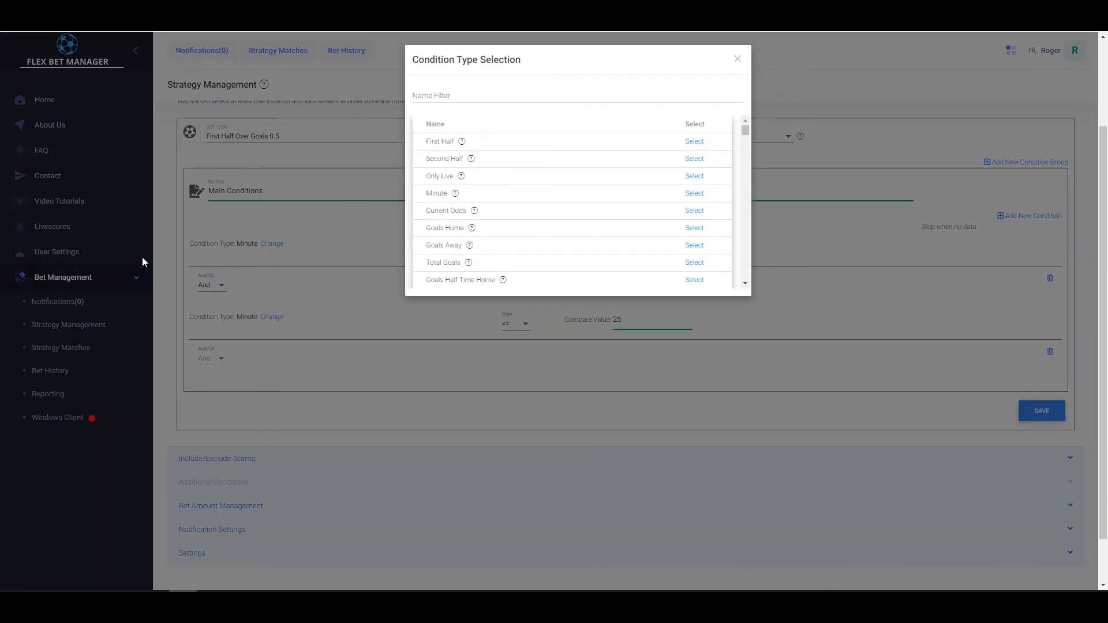
click(473, 98)
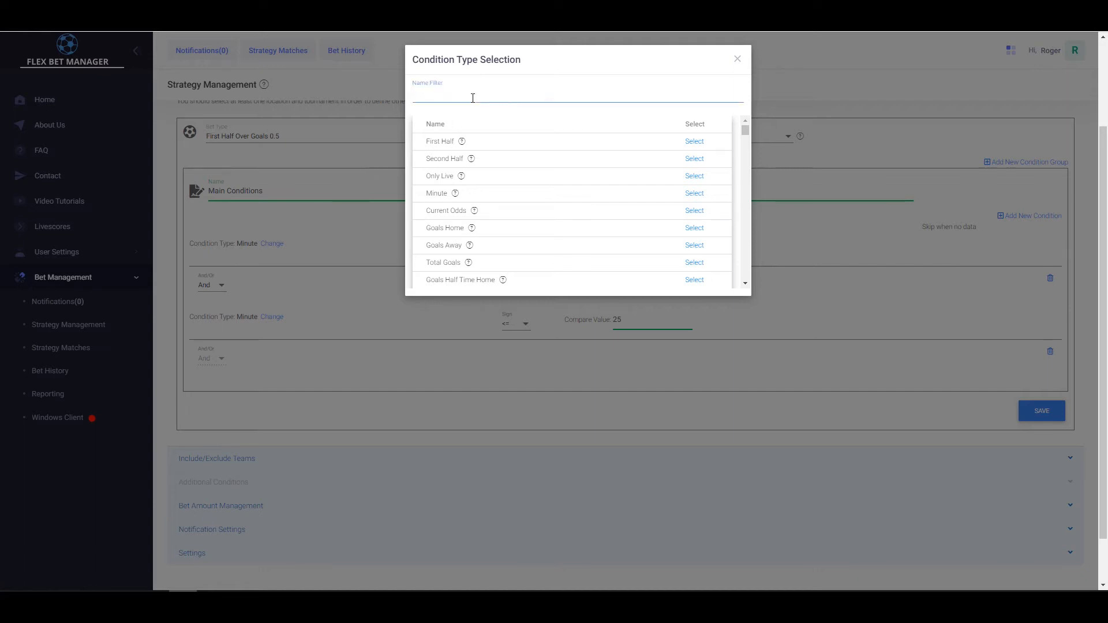
text(total)
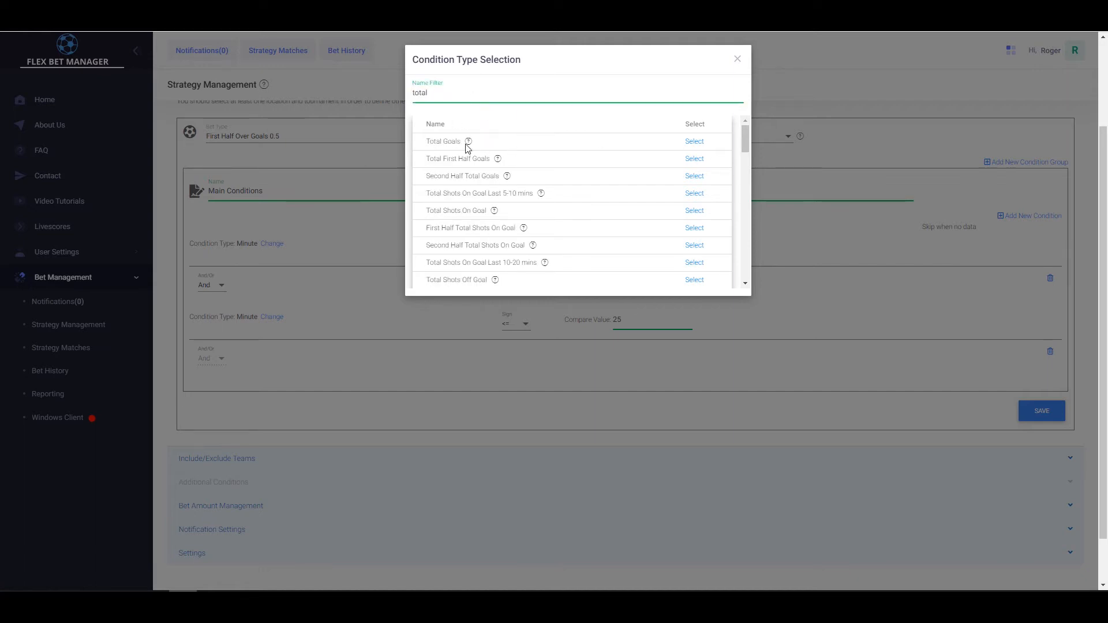
click(695, 143)
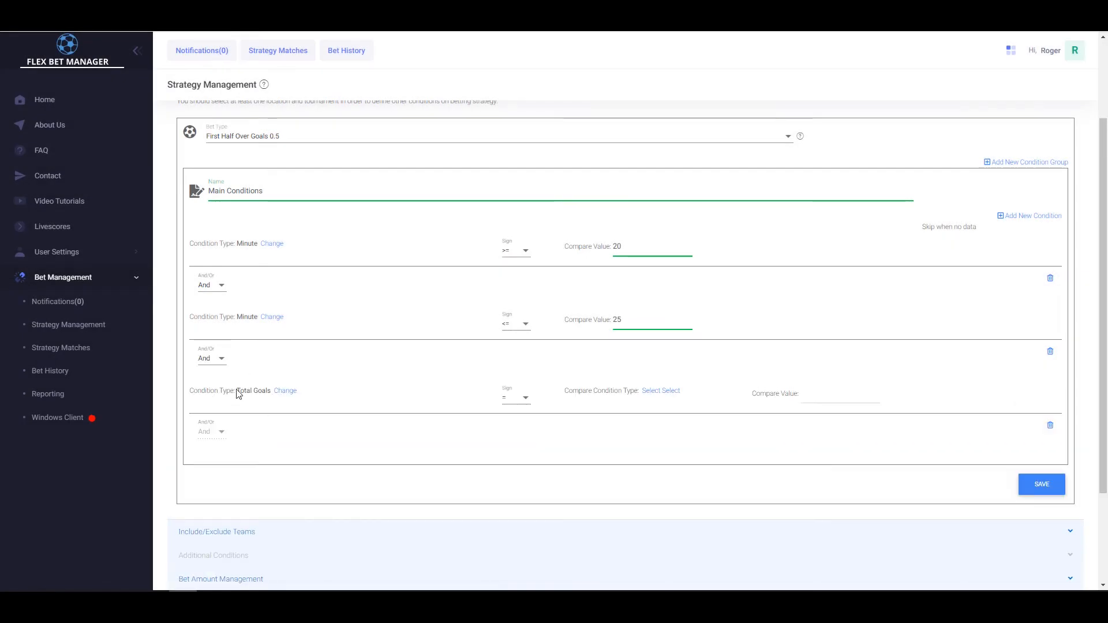
drag(237, 392, 256, 390)
click(249, 391)
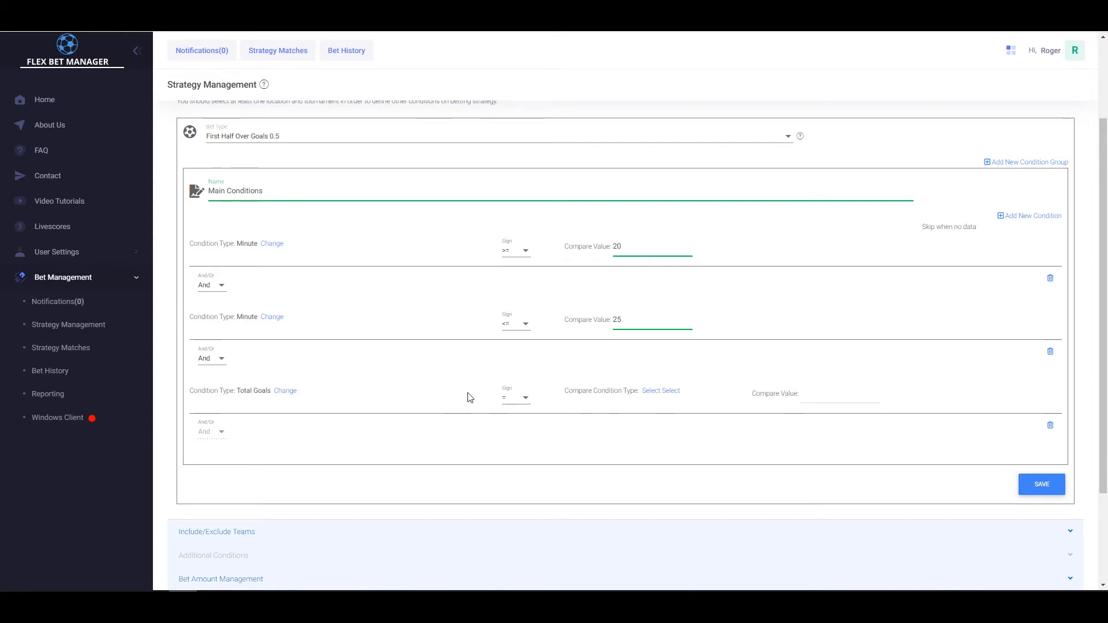
click(868, 401)
text(0)
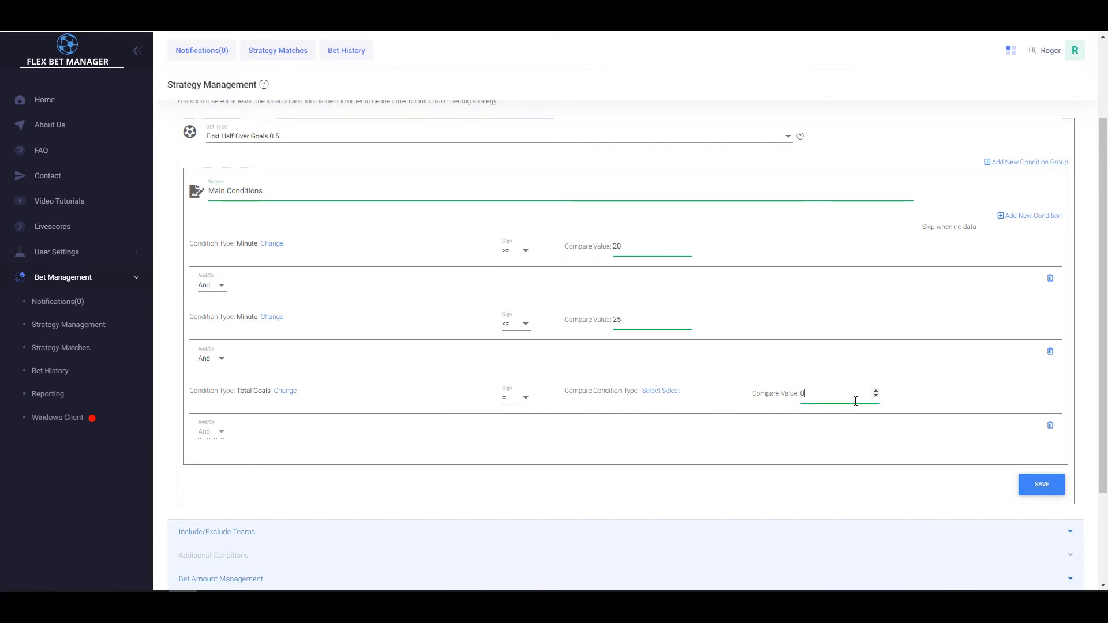
click(837, 432)
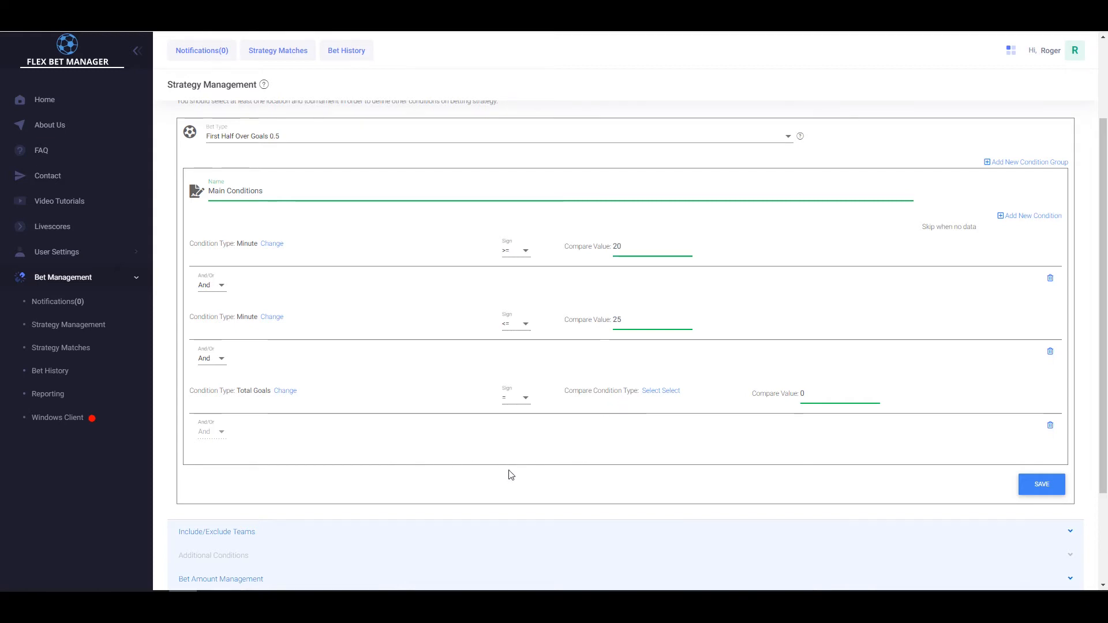
Filter the condition types by "total shots", read the Total Shots description and add that type to the Main Conditions group.
scroll(520, 458, down, 1)
scroll(866, 324, up, 1)
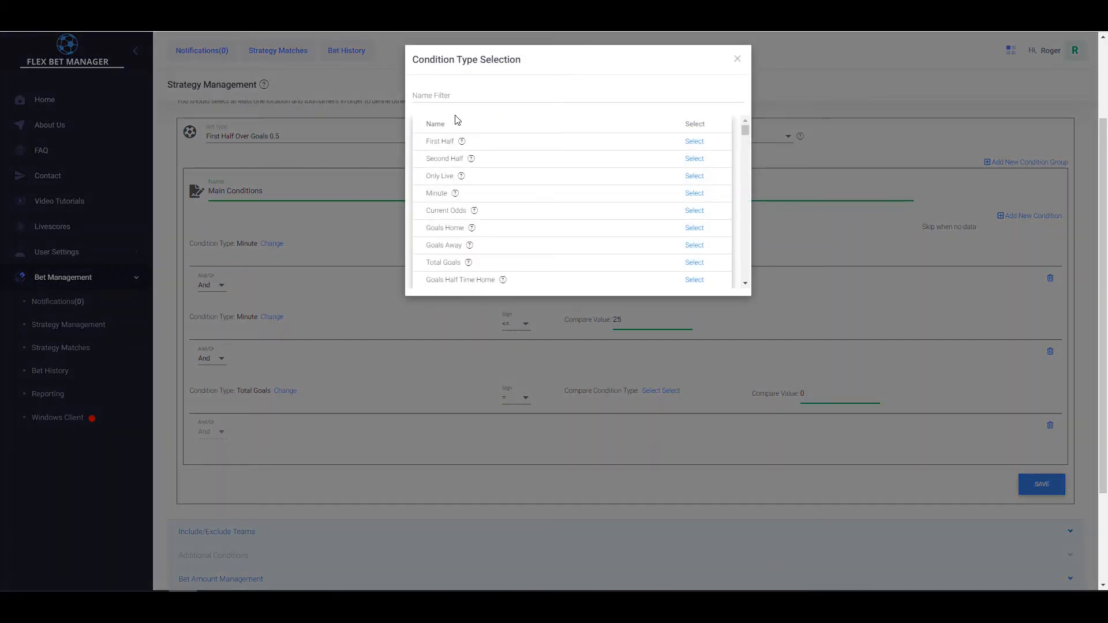
click(459, 100)
text(total)
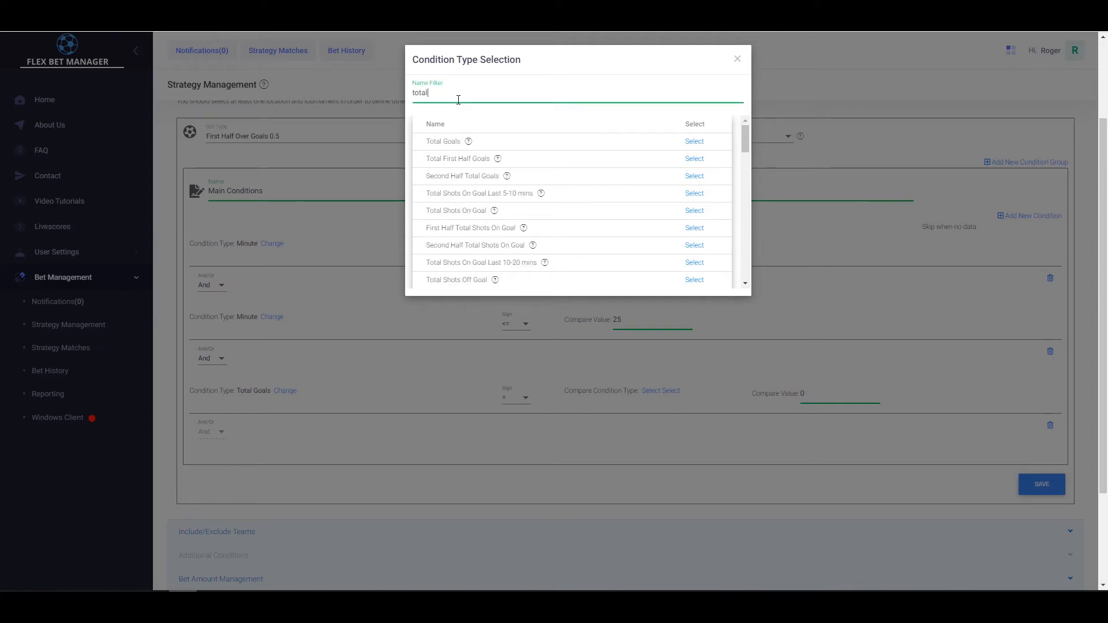
text( shots)
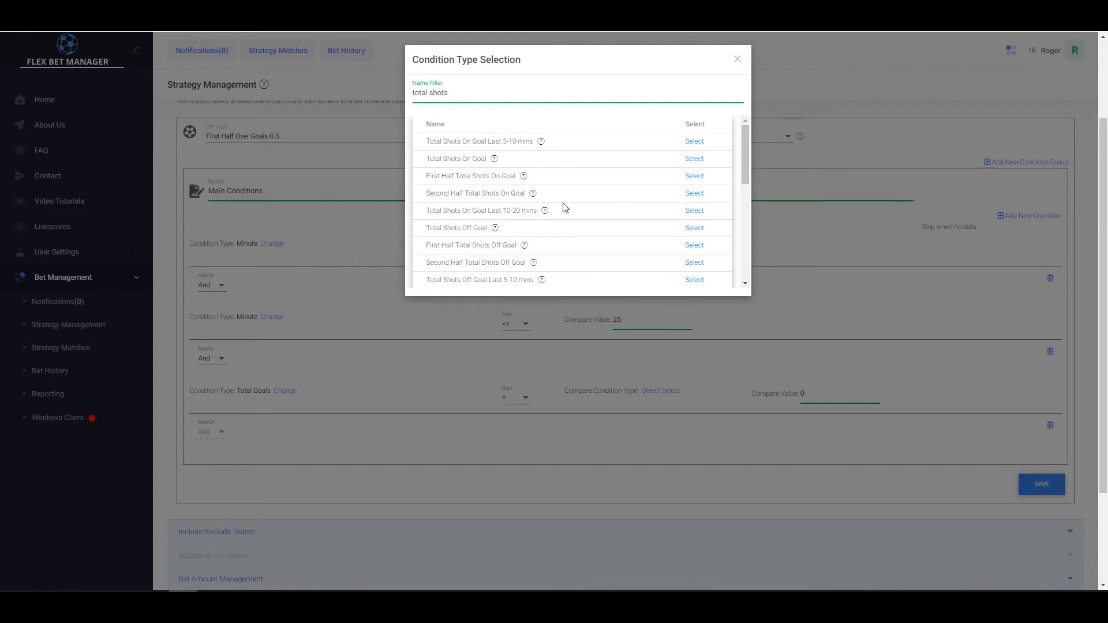
scroll(540, 184, up, 1)
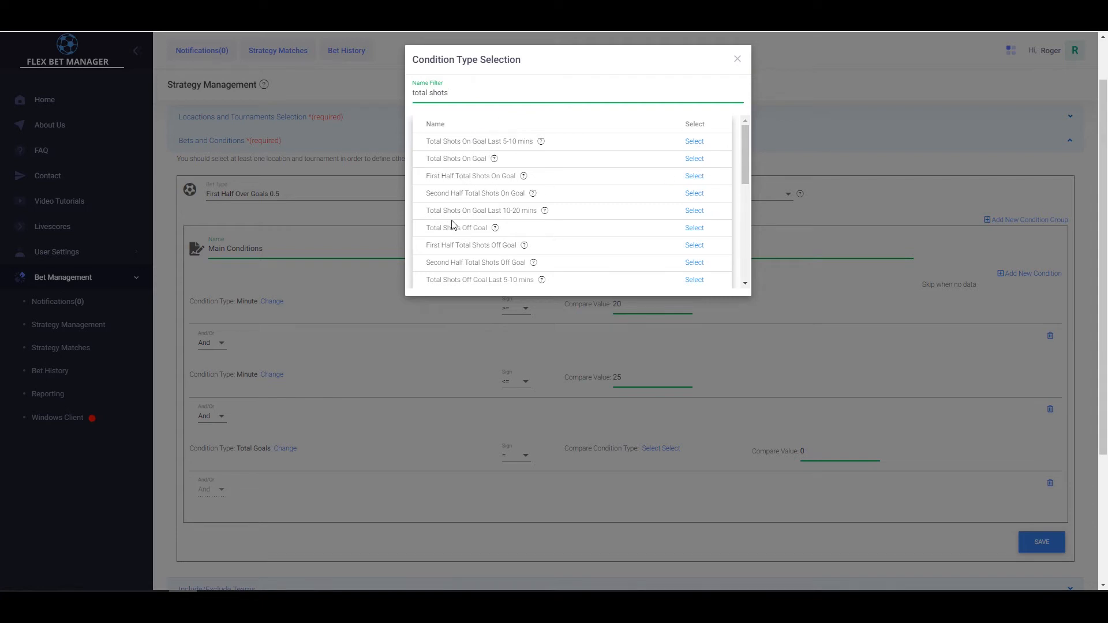
drag(742, 157, 739, 184)
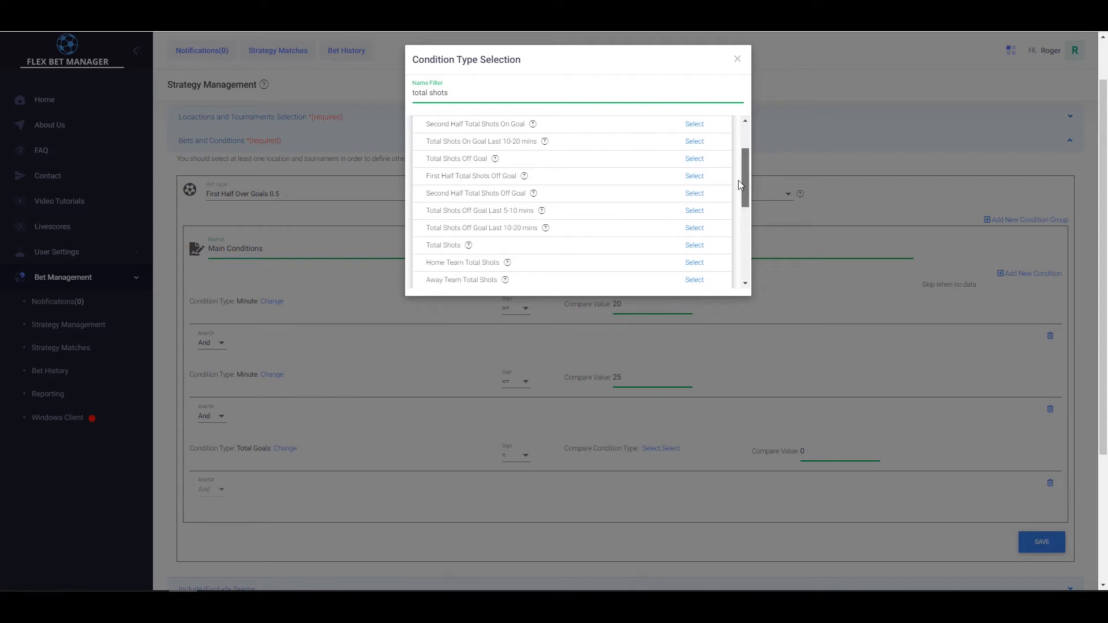
click(469, 247)
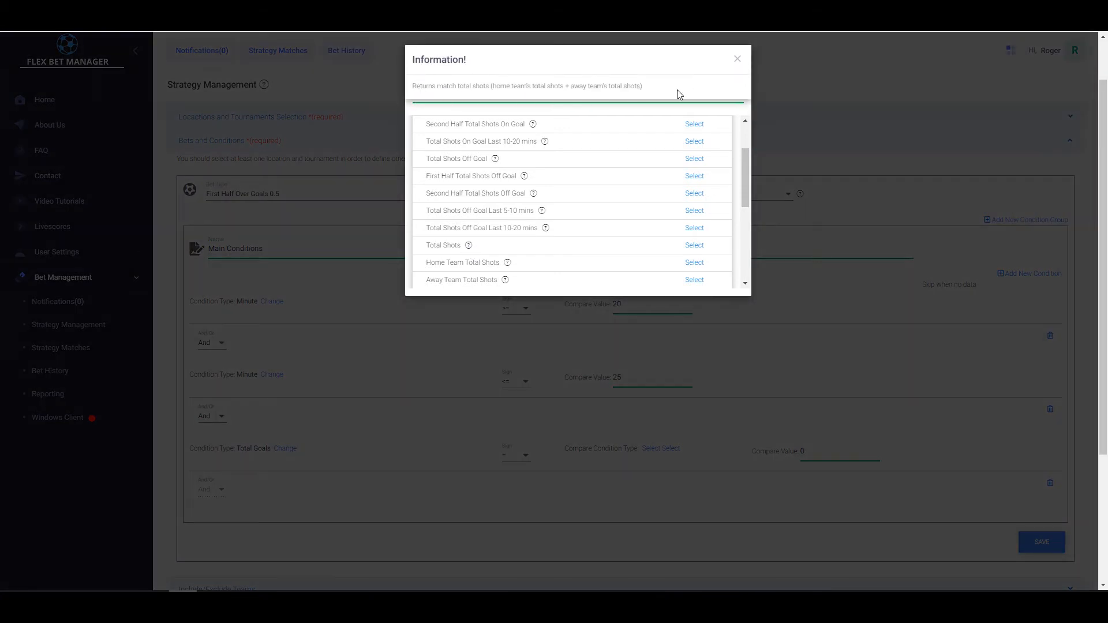
click(737, 60)
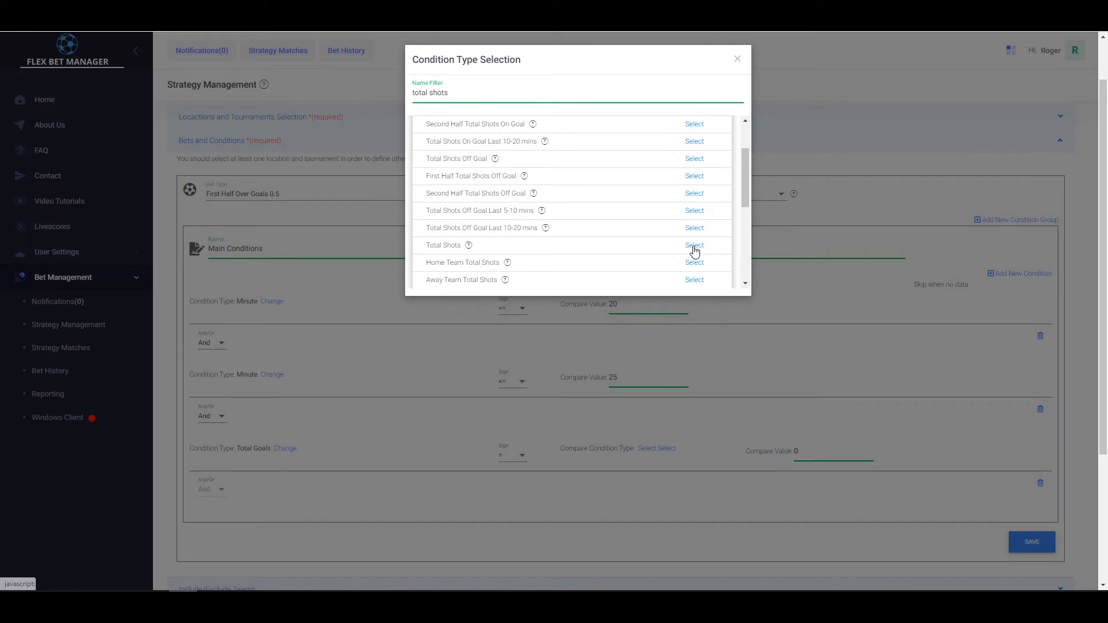
click(695, 246)
scroll(386, 491, down, 1)
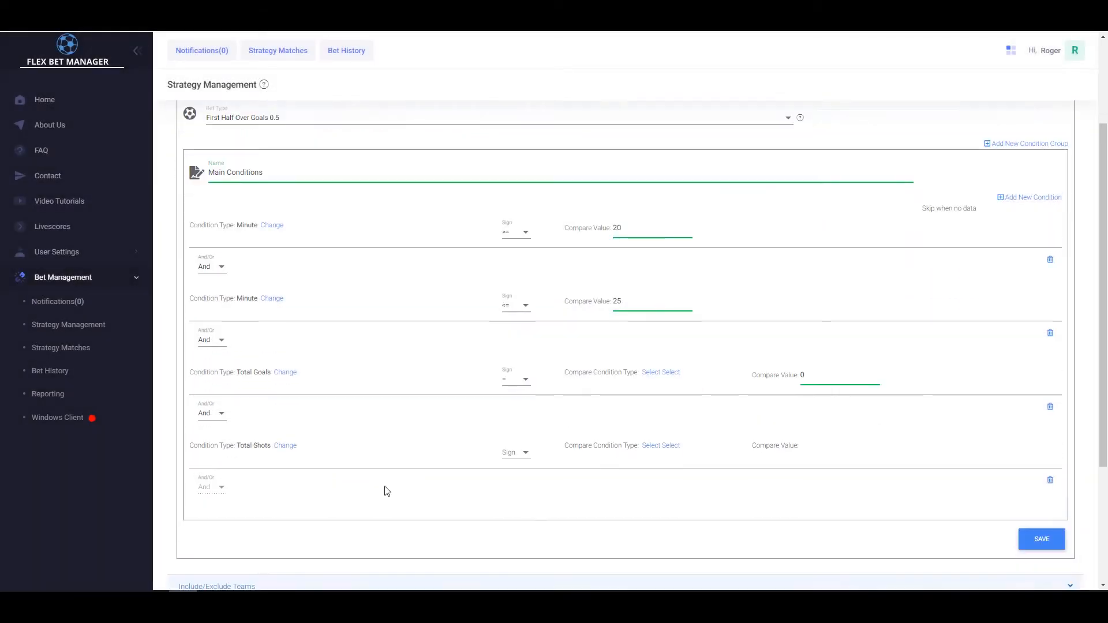
Set the Total Shots condition to sign >= with a compare value of 3.
click(525, 411)
click(510, 418)
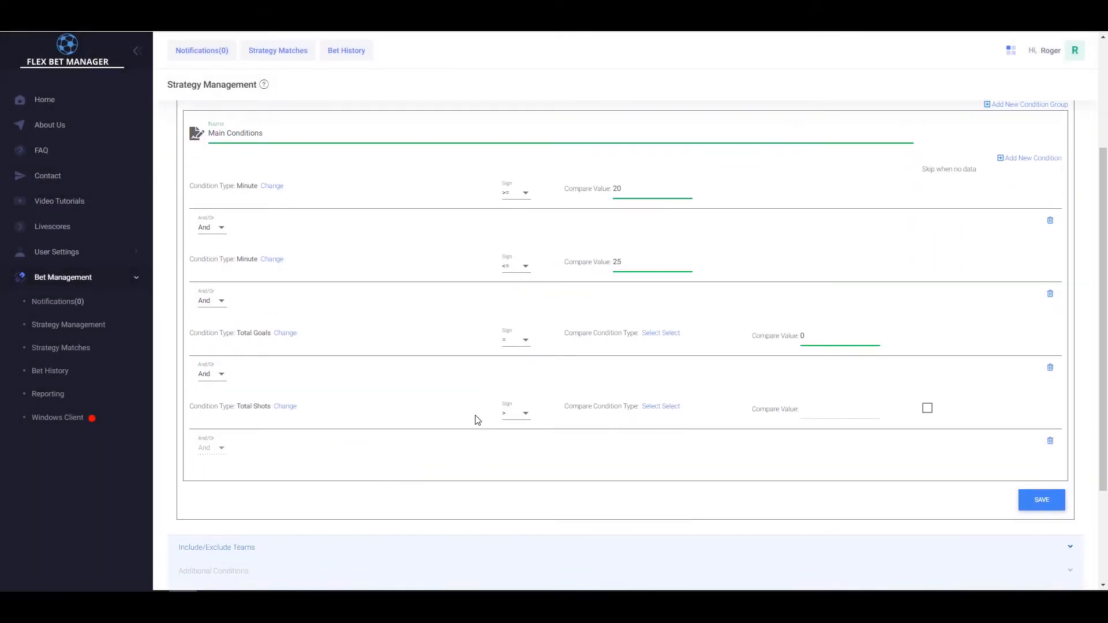
click(525, 425)
click(524, 439)
click(826, 412)
text(3)
click(365, 419)
Add a new condition of type Current Odds to the Main Conditions group.
click(1026, 159)
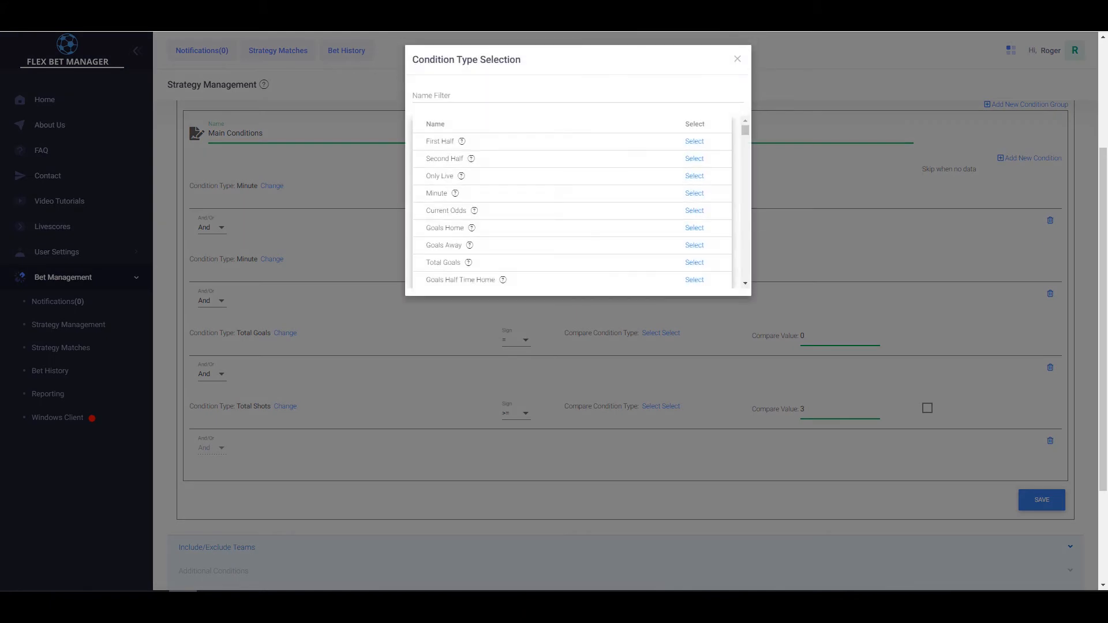
click(473, 94)
text(current)
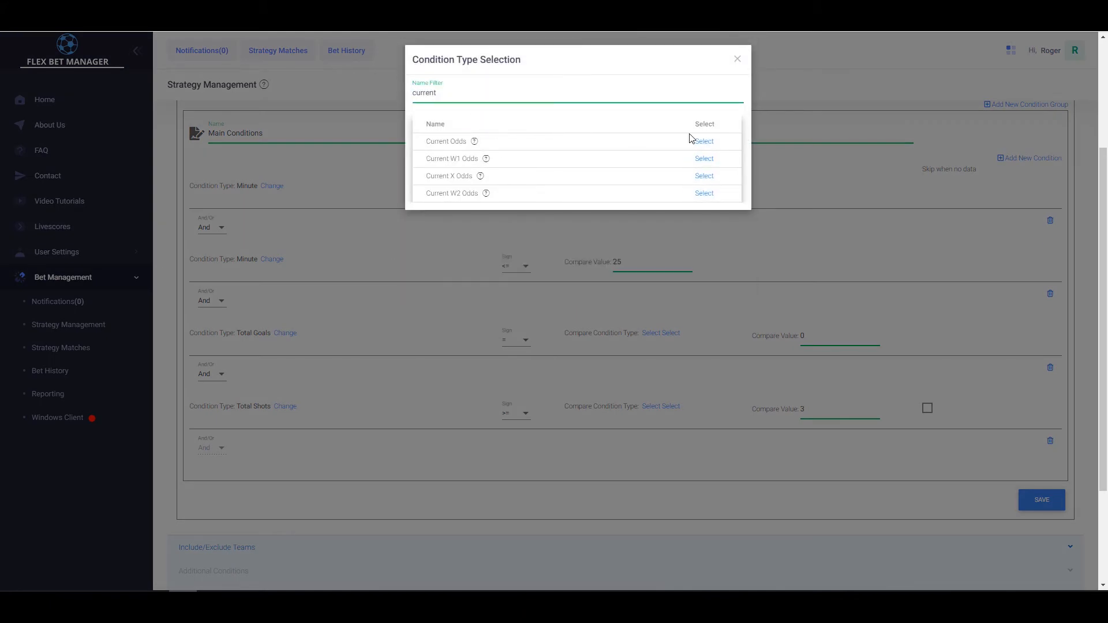
click(704, 143)
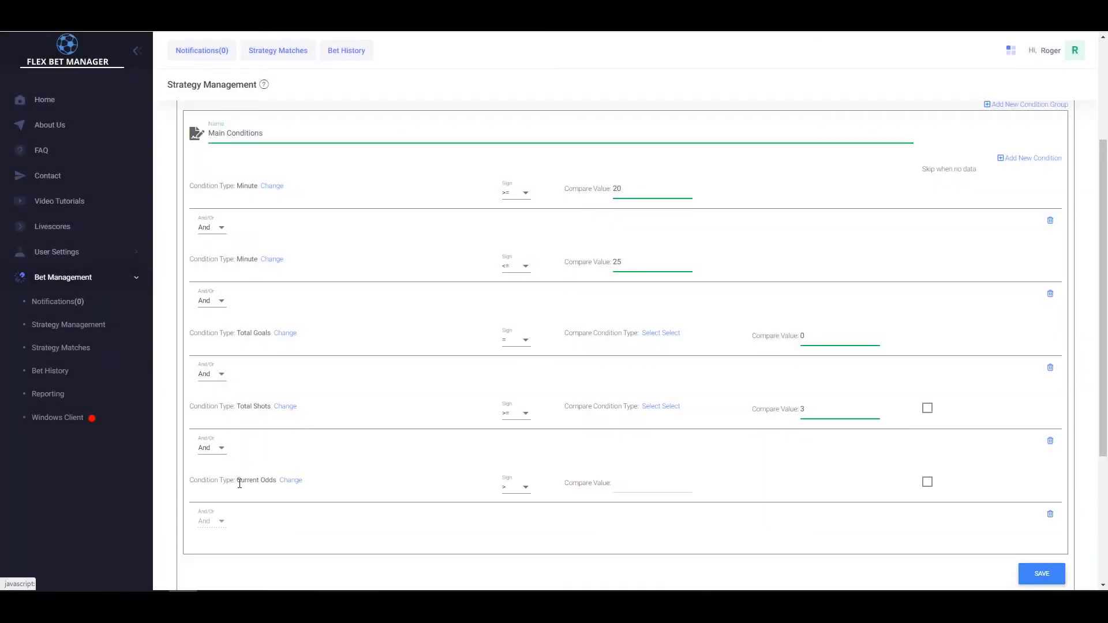
drag(239, 484, 250, 484)
scroll(363, 477, up, 1)
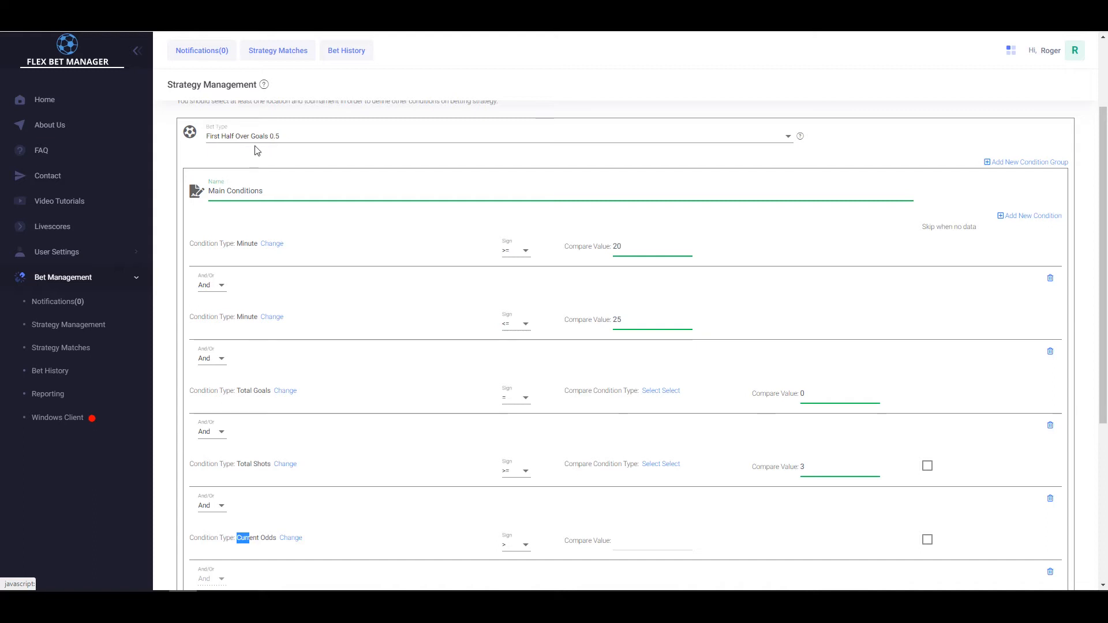
Set the Current Odds condition to sign >= with a compare value of 1.9.
scroll(371, 383, down, 2)
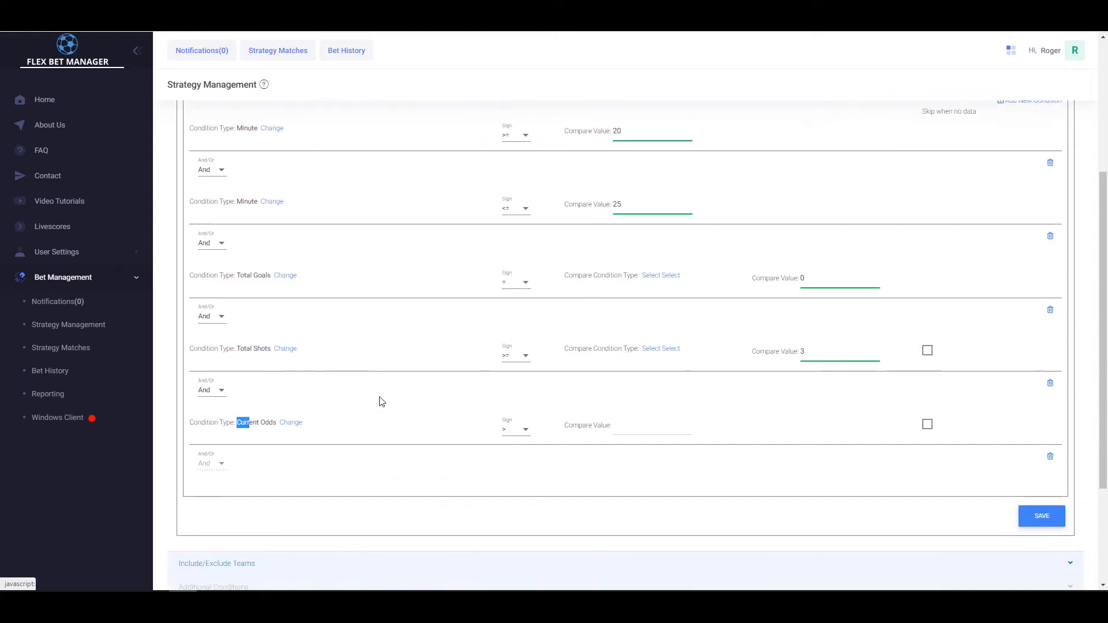
click(516, 431)
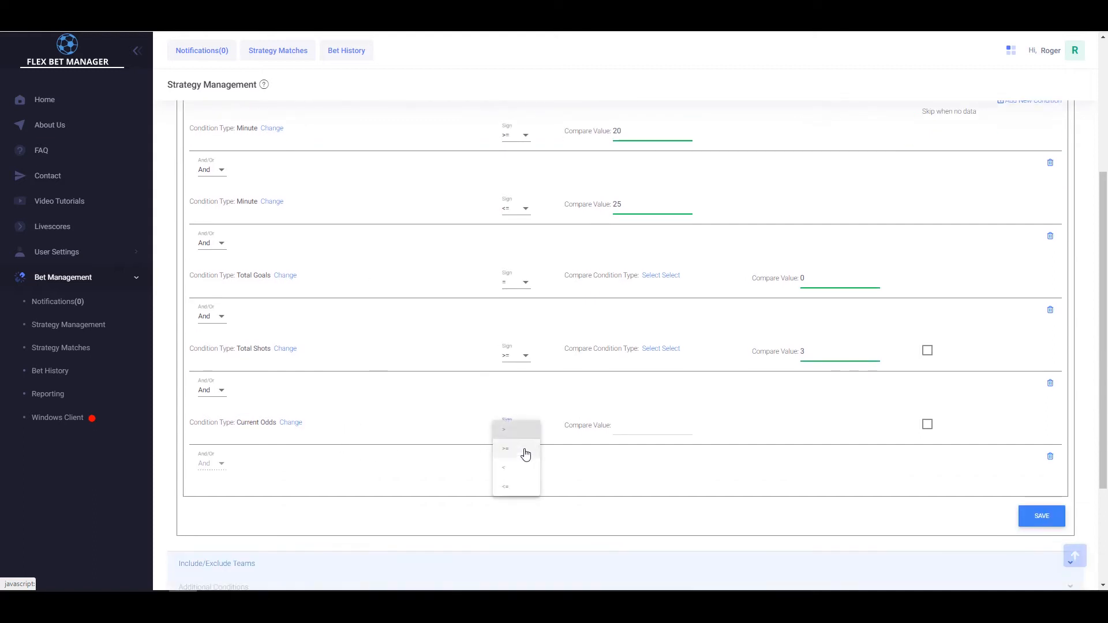
click(525, 458)
click(625, 432)
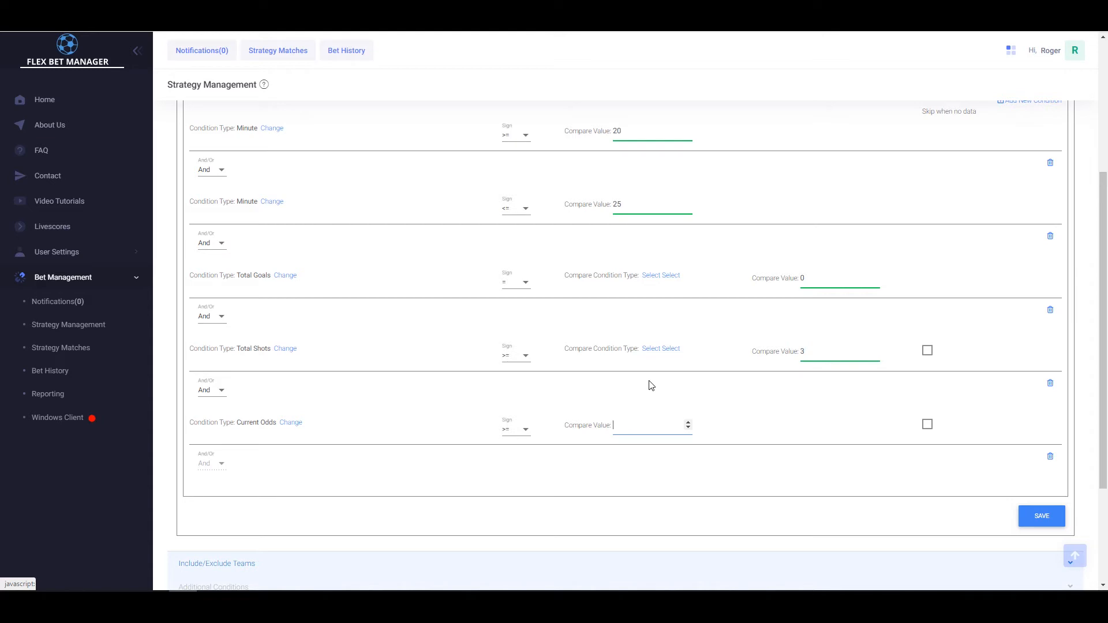
text(1.9)
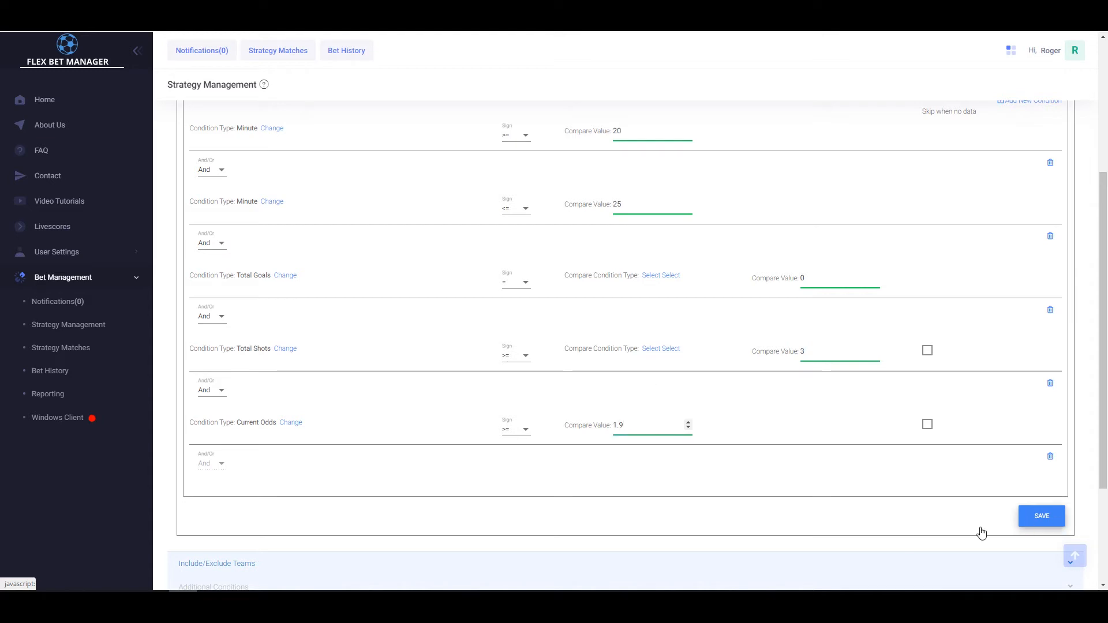
click(713, 459)
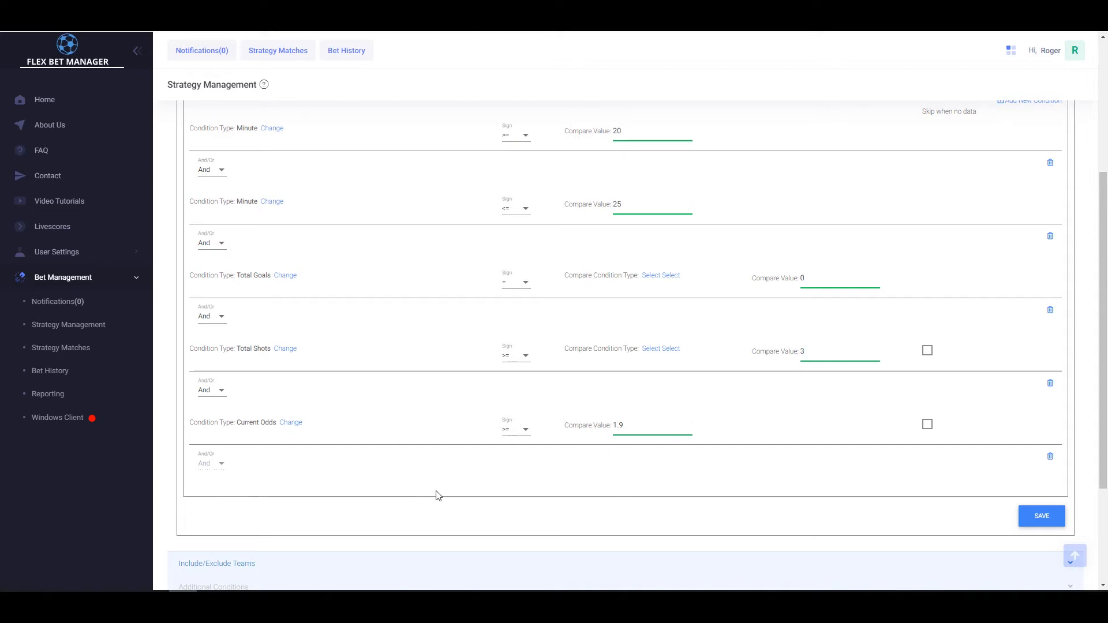
Add a new condition of type Total Dangerous Attacks to the Main Conditions group, filtering the condition types by "total danger".
scroll(566, 484, up, 1)
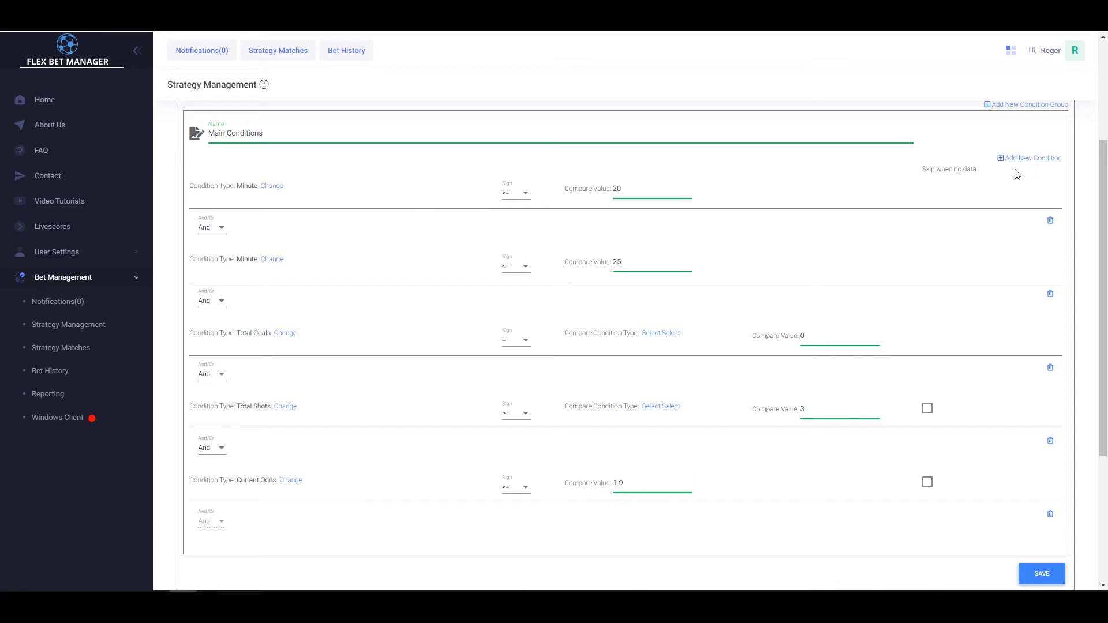
scroll(1015, 148, down, 1)
scroll(1014, 136, up, 1)
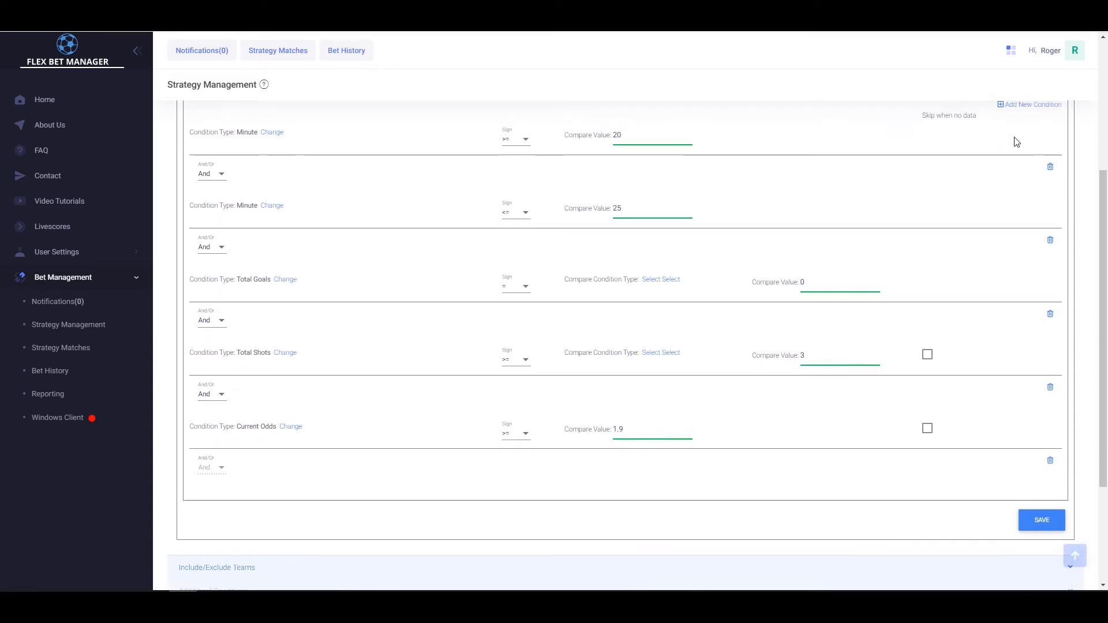
click(1027, 159)
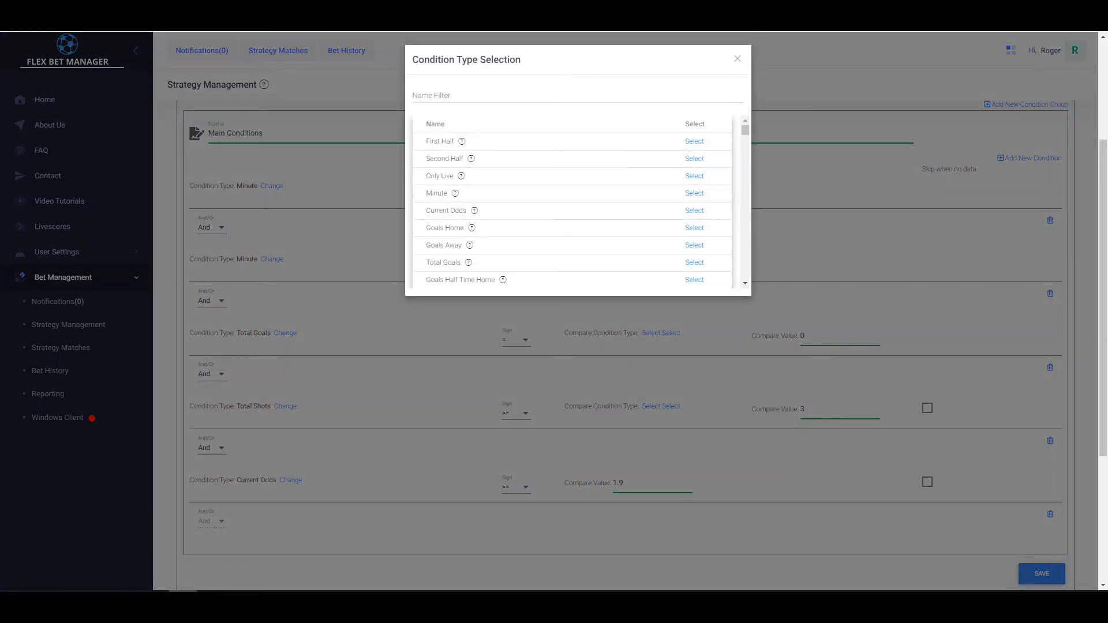
click(453, 94)
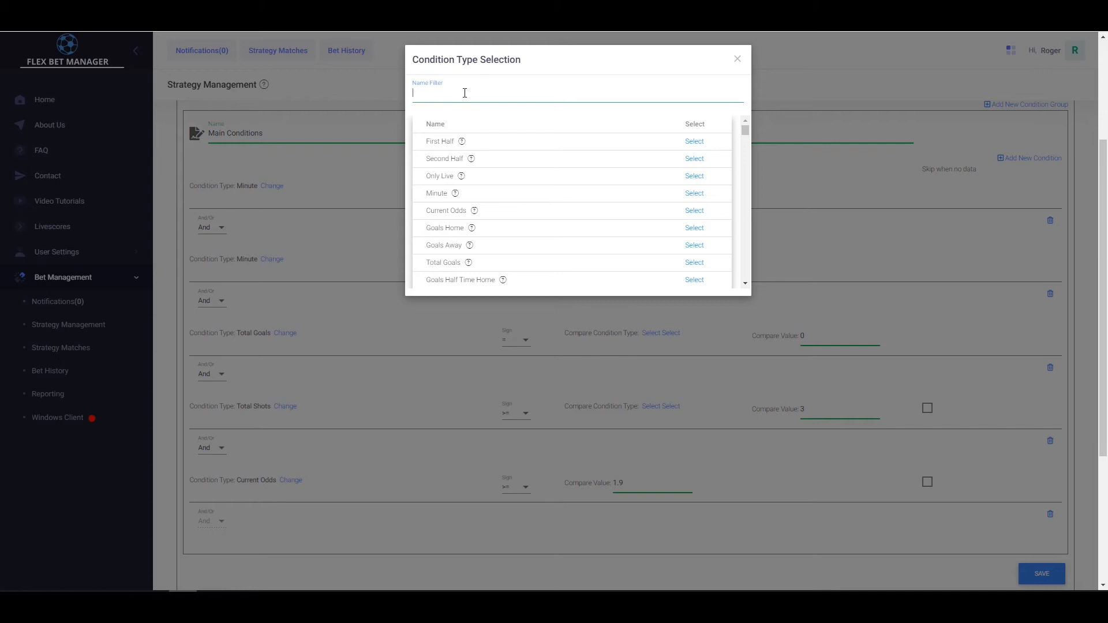
text(tot)
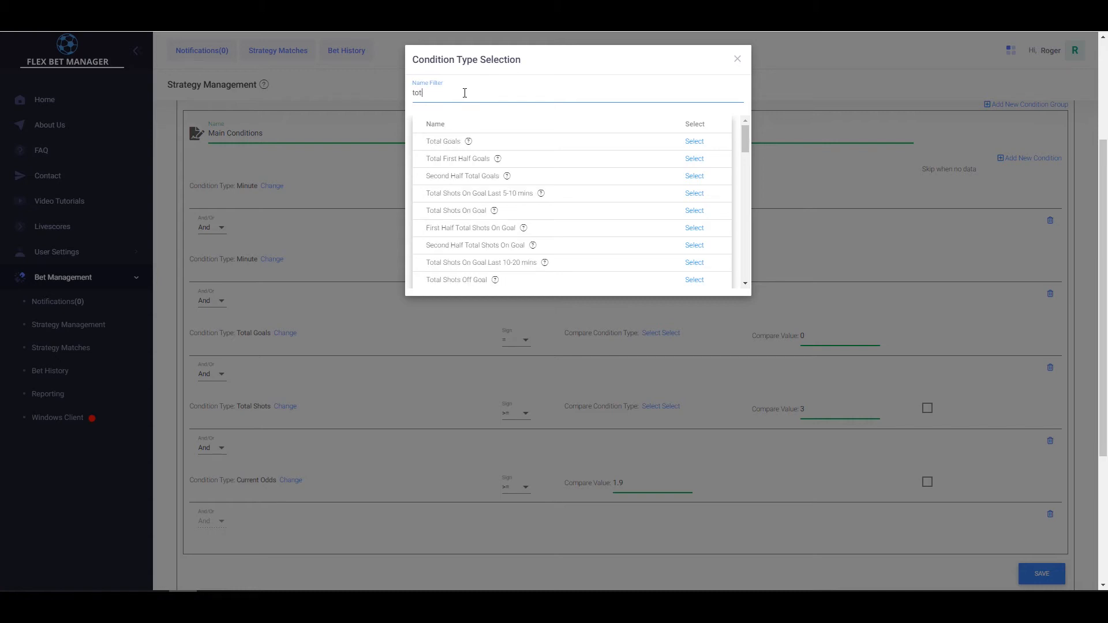
text(al danger)
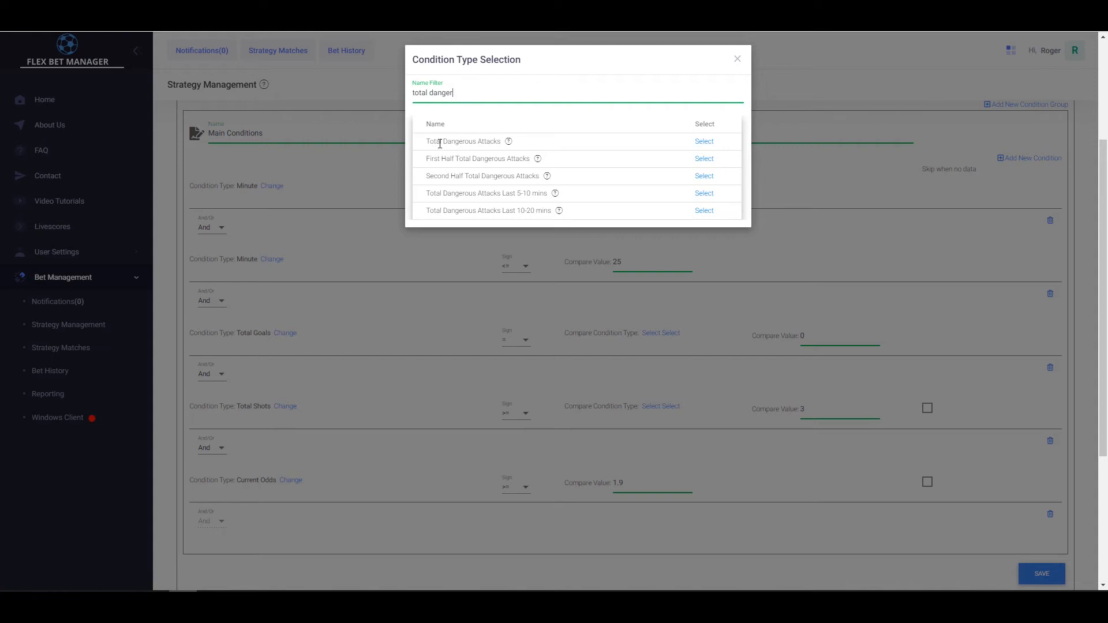
click(703, 142)
Set the Total Dangerous Attacks condition to sign >= with a compare value of 18.
scroll(523, 435, down, 2)
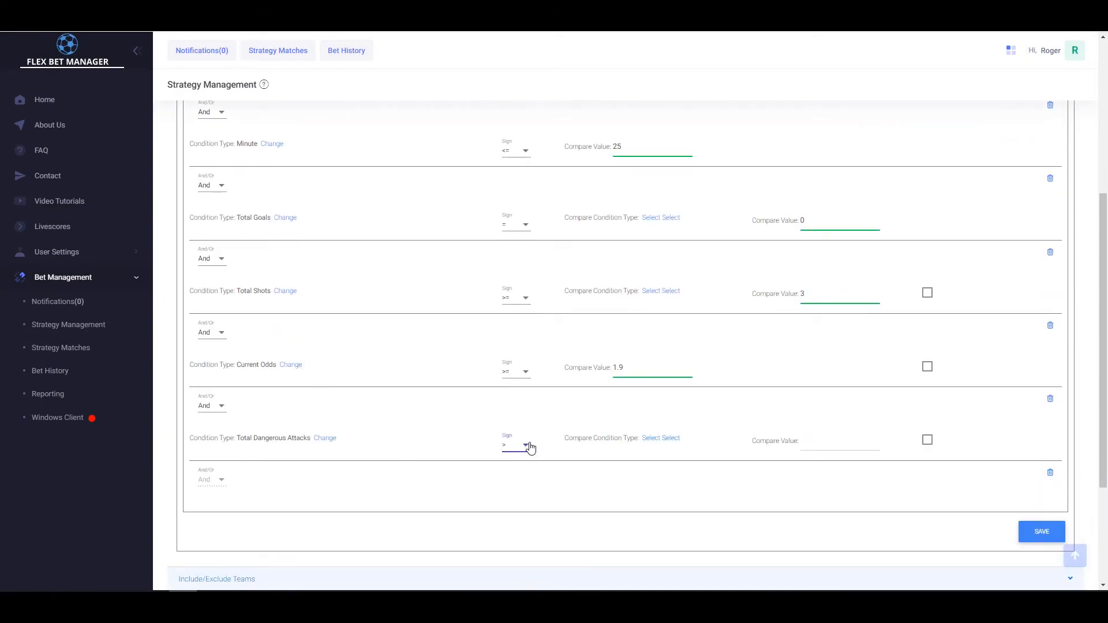
click(526, 448)
click(525, 468)
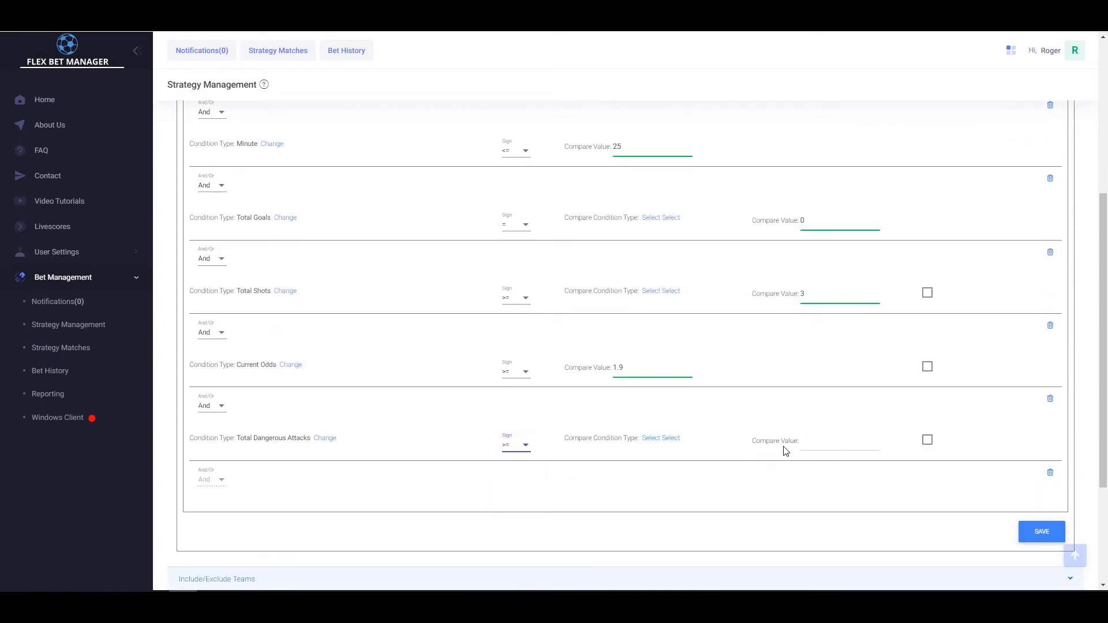
click(826, 443)
text(18)
click(766, 467)
Add a new condition of type Total Red Cards to the Main Conditions group, filtering the condition types by "red cards".
scroll(736, 466, up, 1)
scroll(738, 471, up, 3)
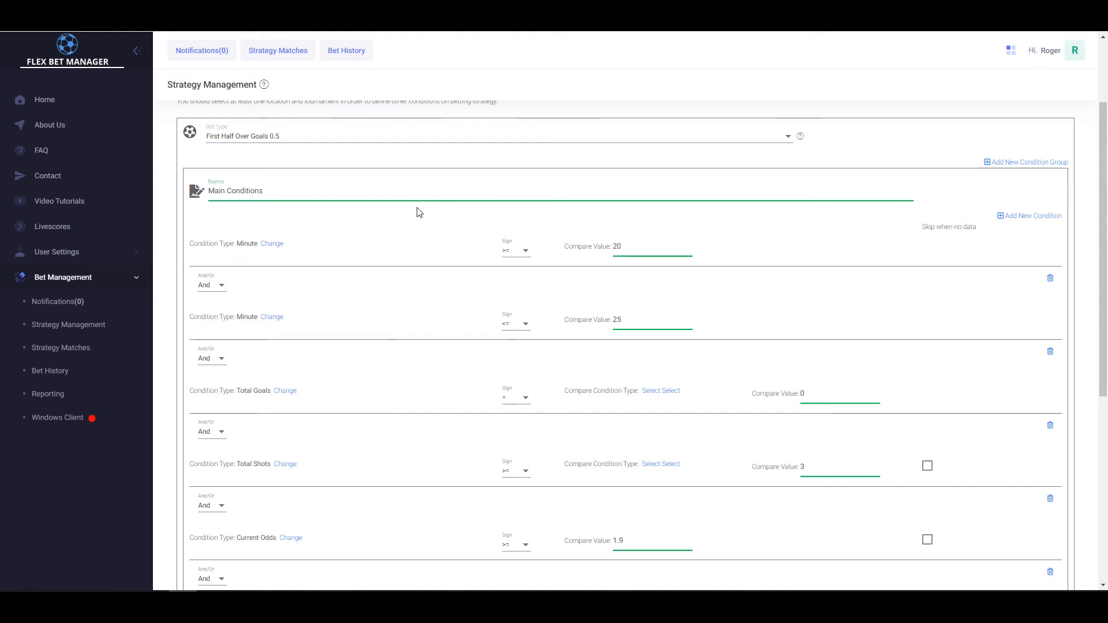
scroll(456, 289, down, 3)
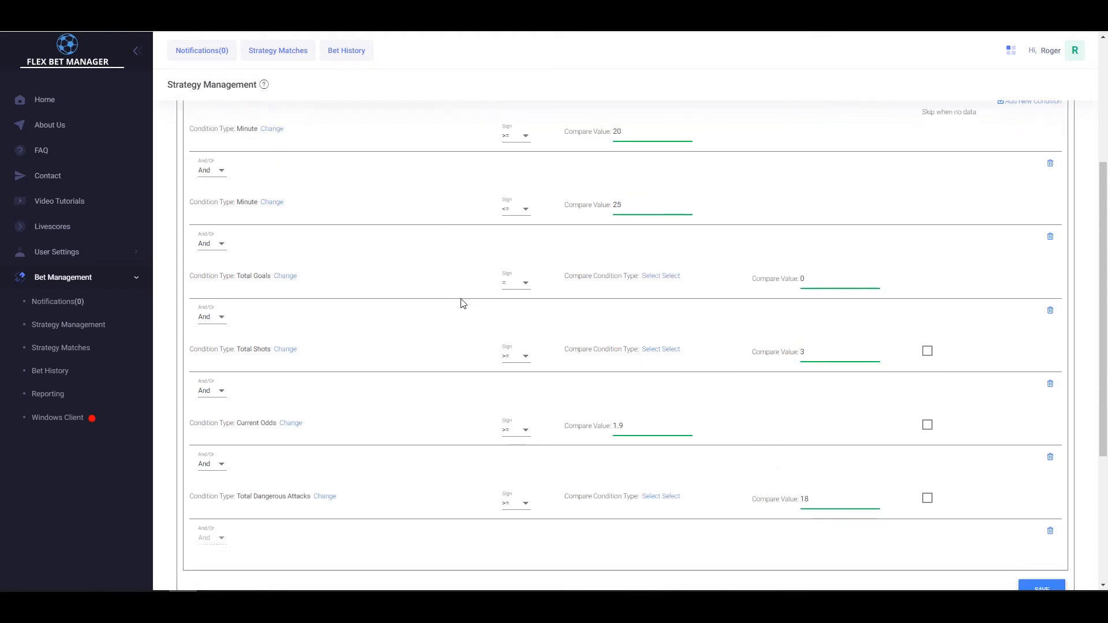
scroll(832, 482, up, 4)
click(1032, 275)
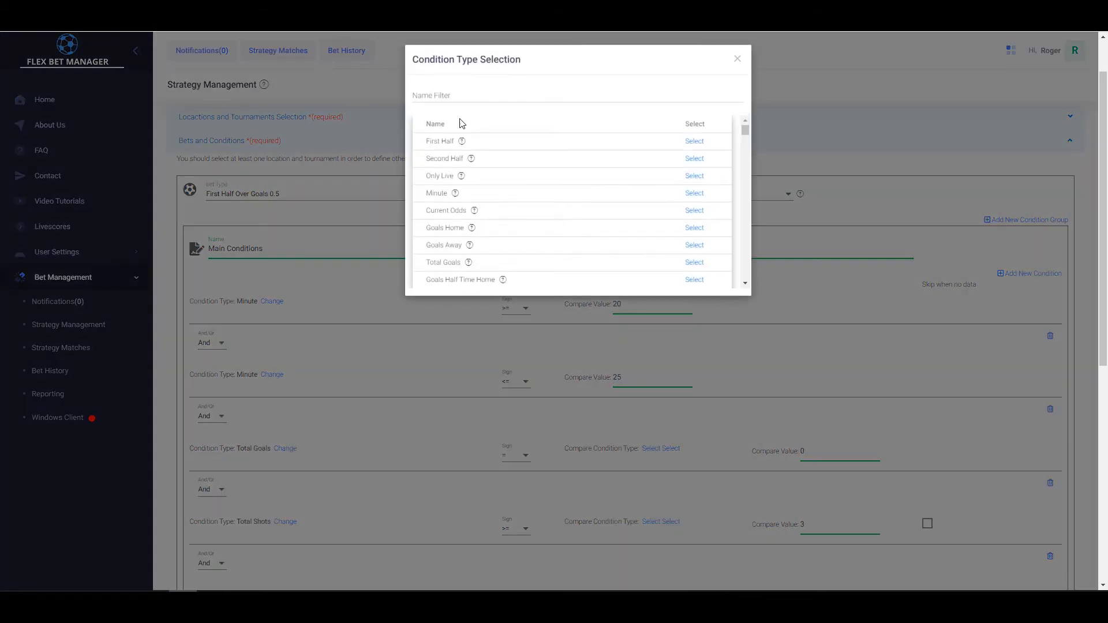
click(458, 91)
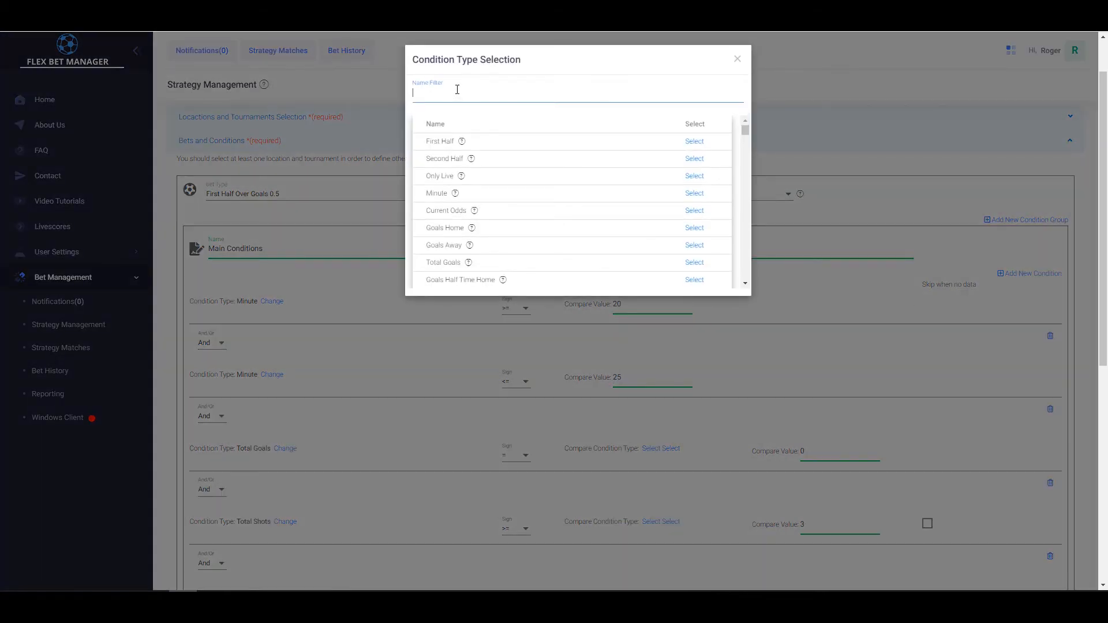
text(red cards)
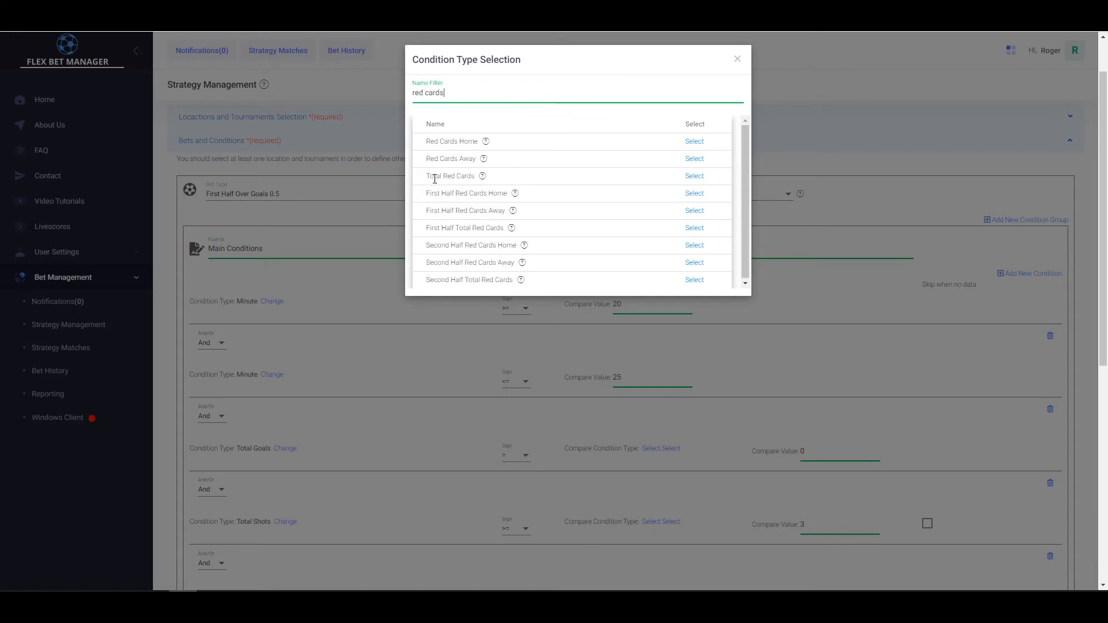
click(695, 176)
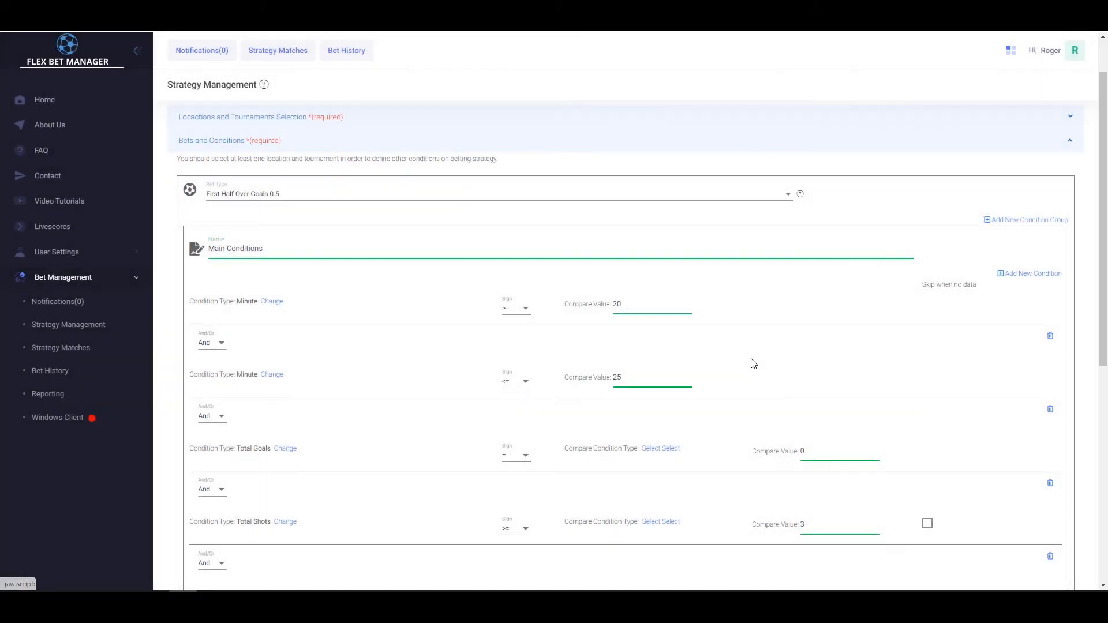
Set the compare value of the Total Red Cards condition to 0.
scroll(611, 475, down, 5)
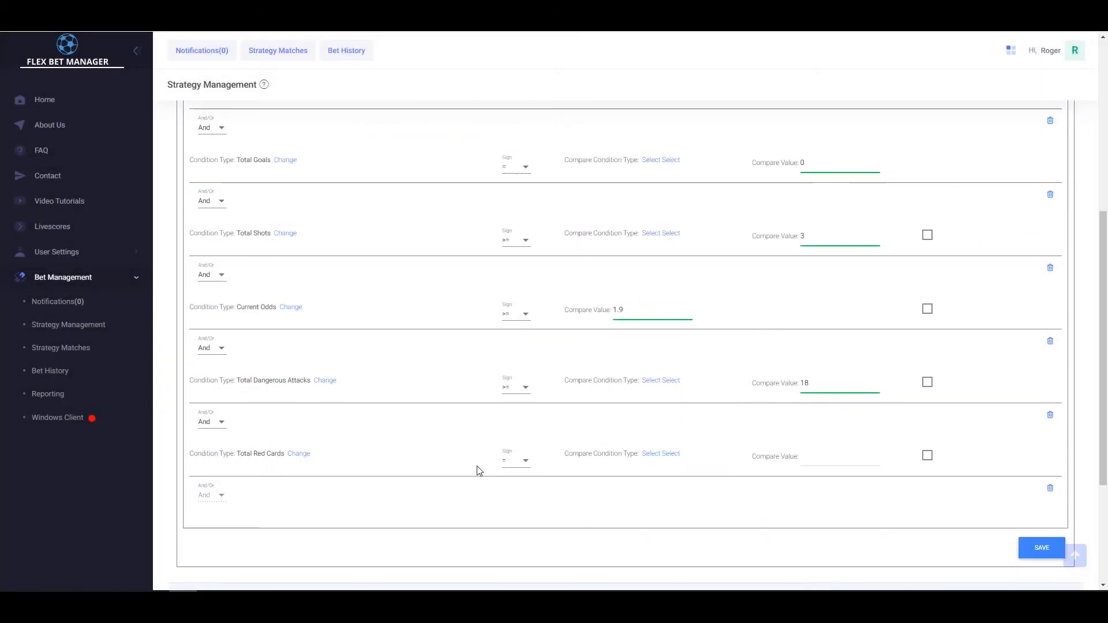
click(846, 456)
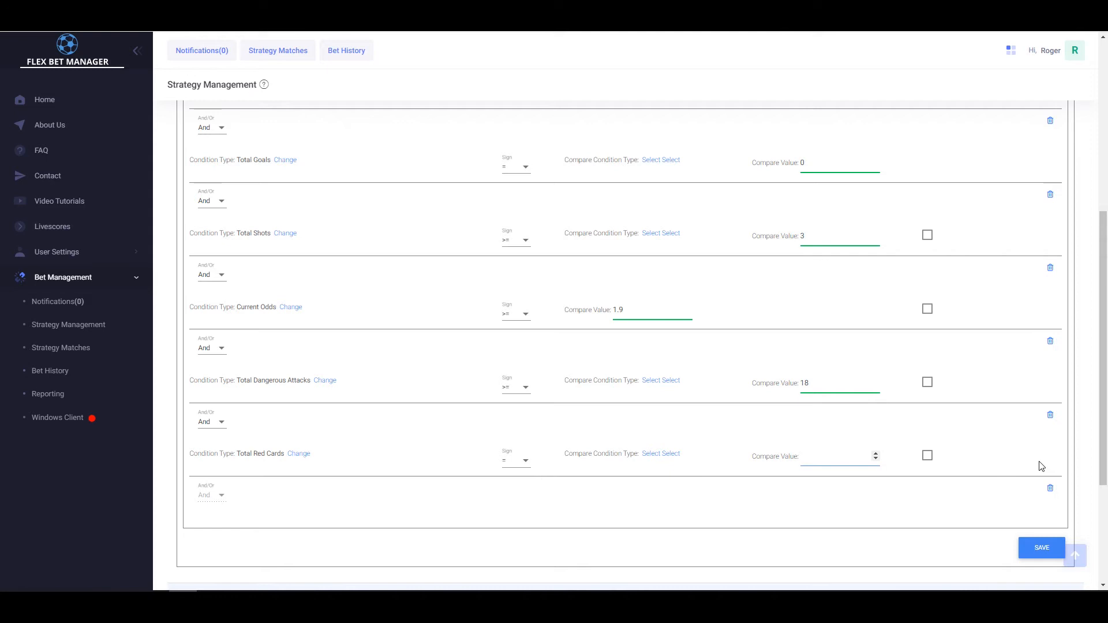
text(0)
Review the Main Conditions list and the Skip when no data option of its statistics conditions.
scroll(1027, 306, up, 3)
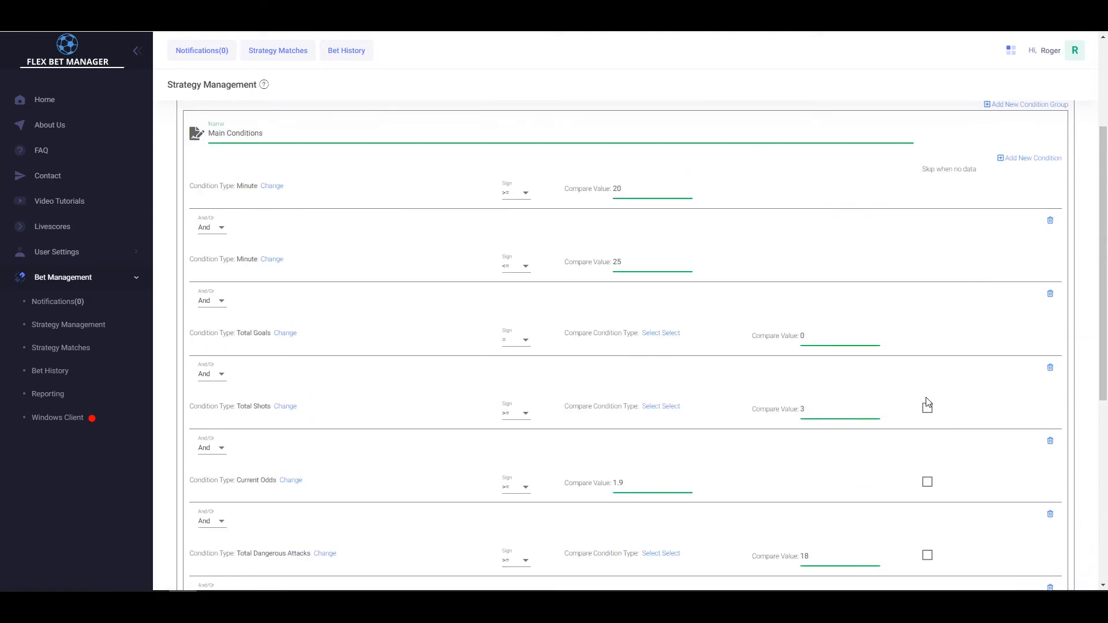
scroll(928, 403, down, 3)
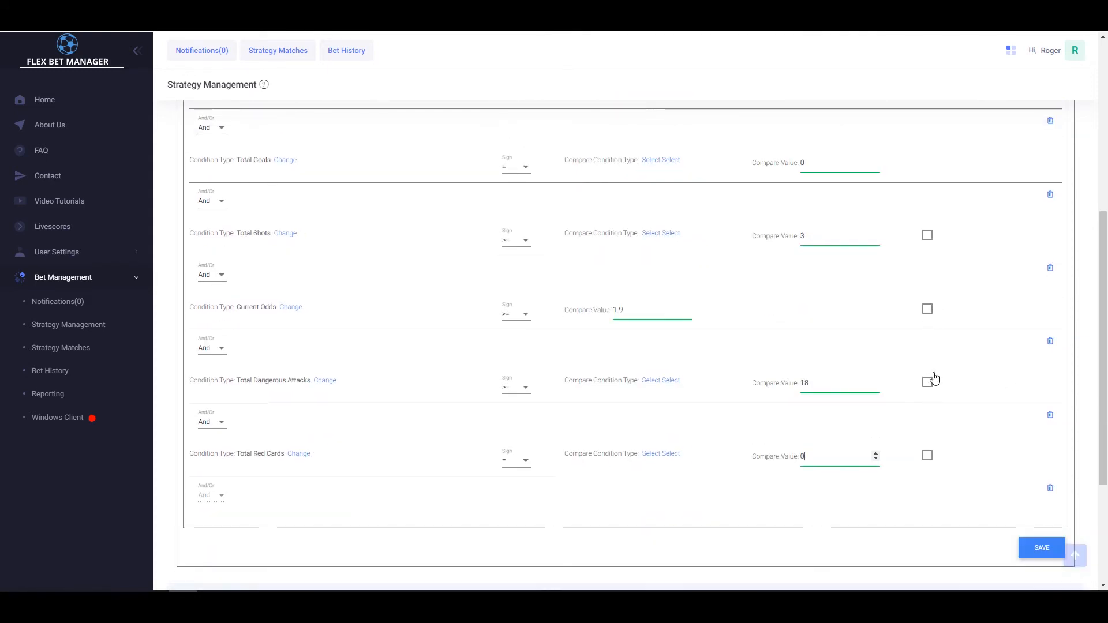
scroll(928, 241, up, 2)
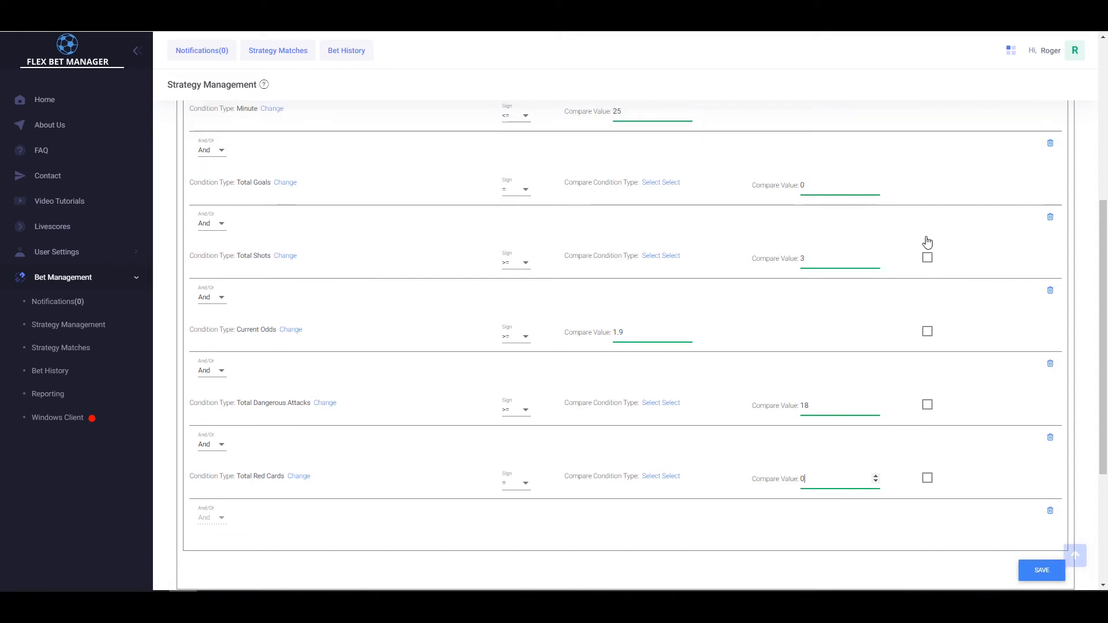
scroll(932, 260, up, 3)
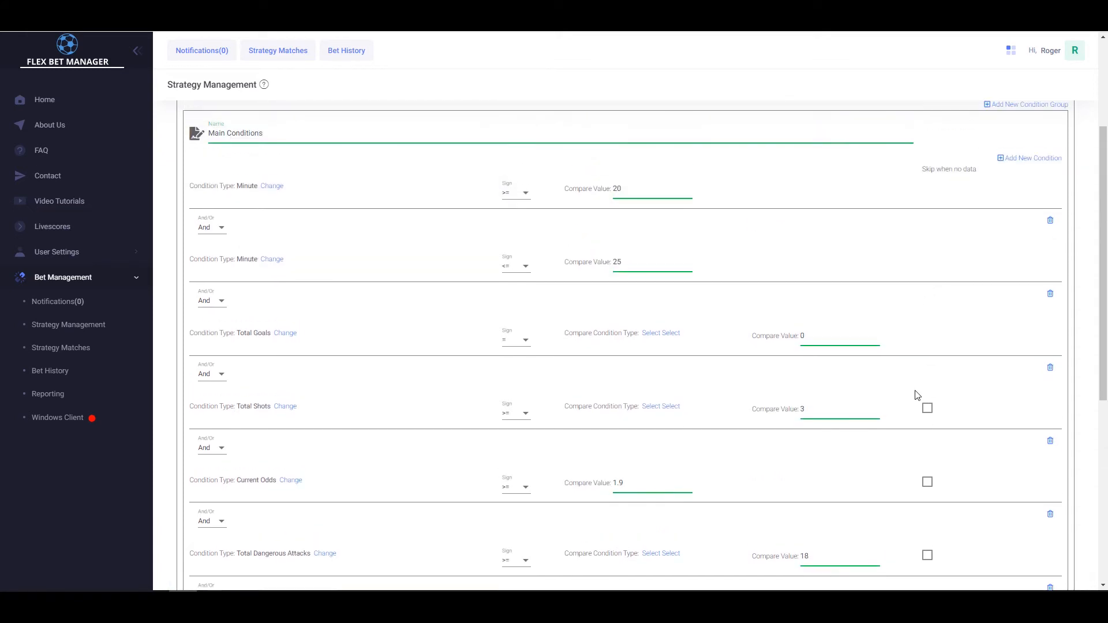
scroll(918, 396, down, 1)
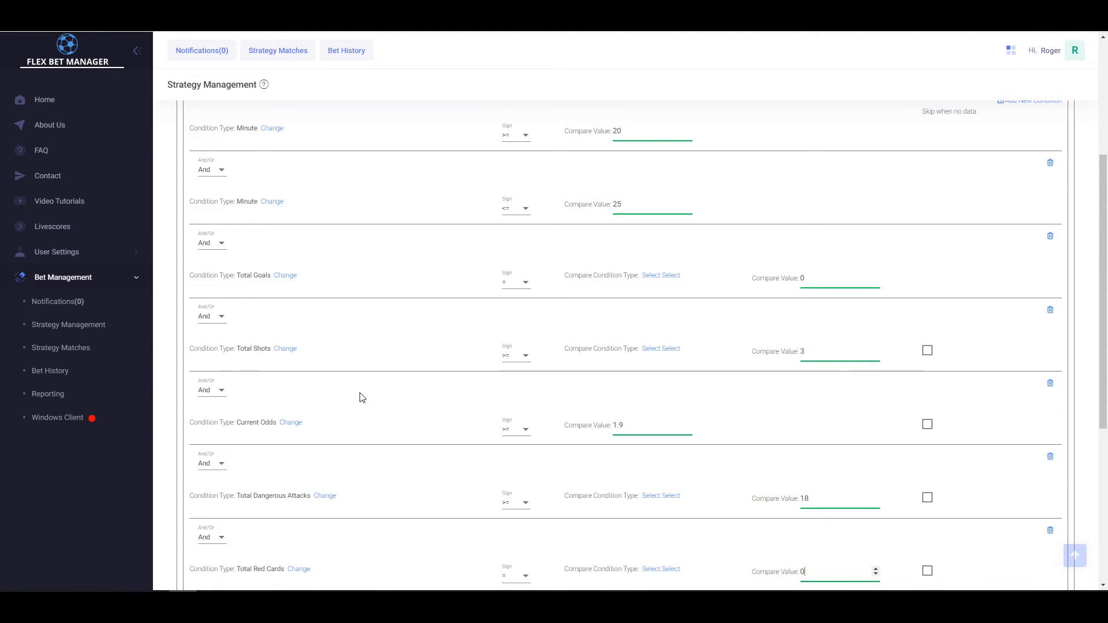
mouse_move(904, 333)
mouse_down()
mouse_move(911, 376)
mouse_move(905, 342)
mouse_up()
click(905, 342)
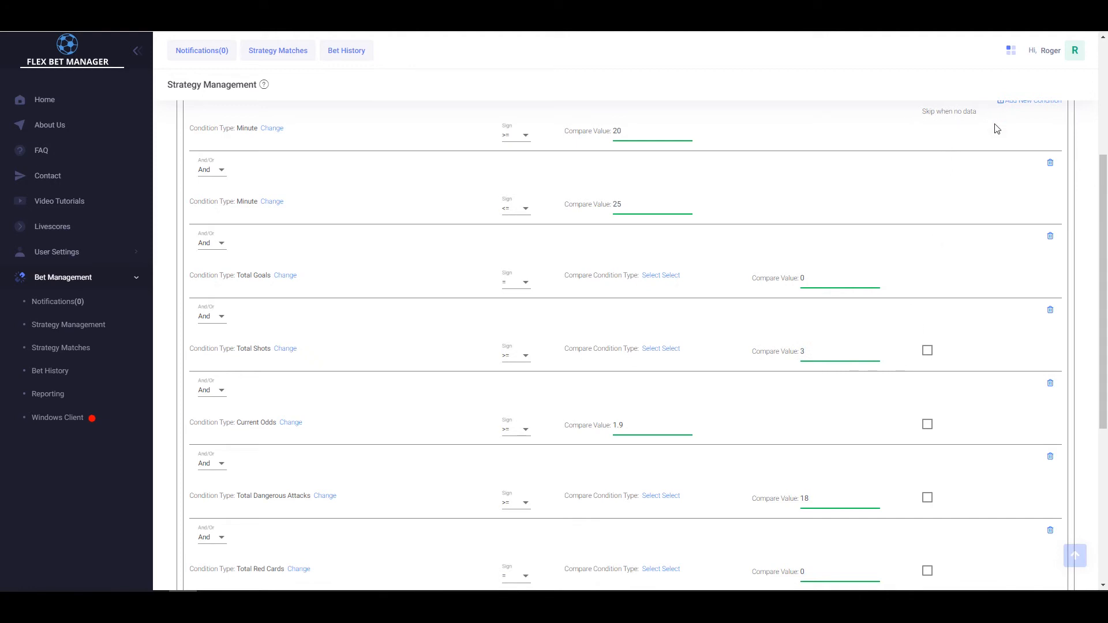
drag(880, 356, 333, 352)
click(333, 353)
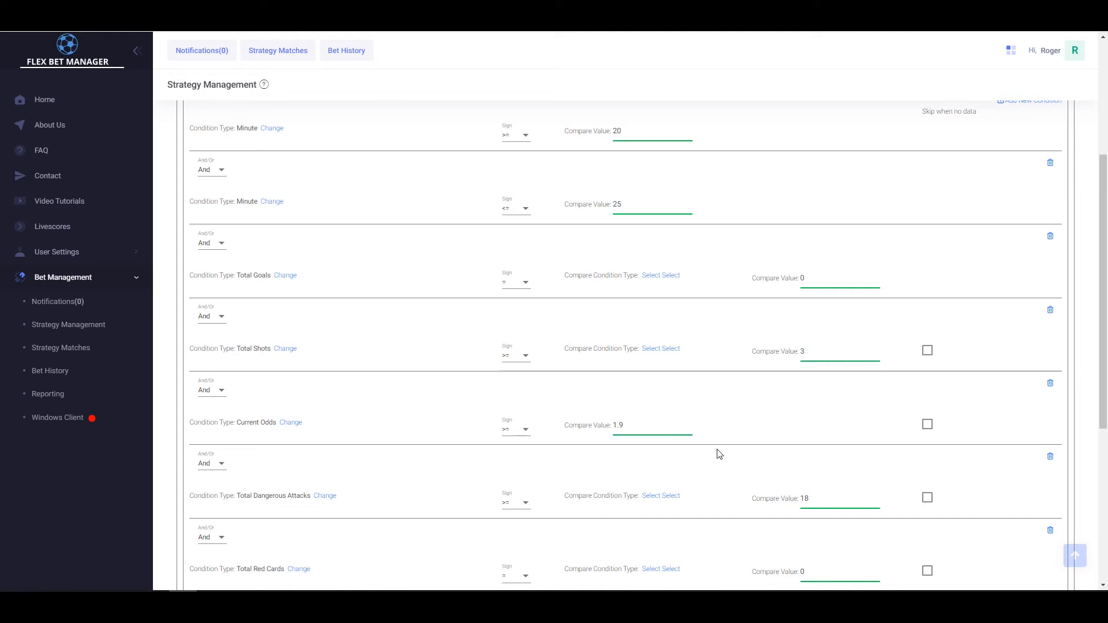
Try the Or operator between the Current Odds and Total Dangerous Attacks conditions and return it to And.
scroll(718, 454, down, 4)
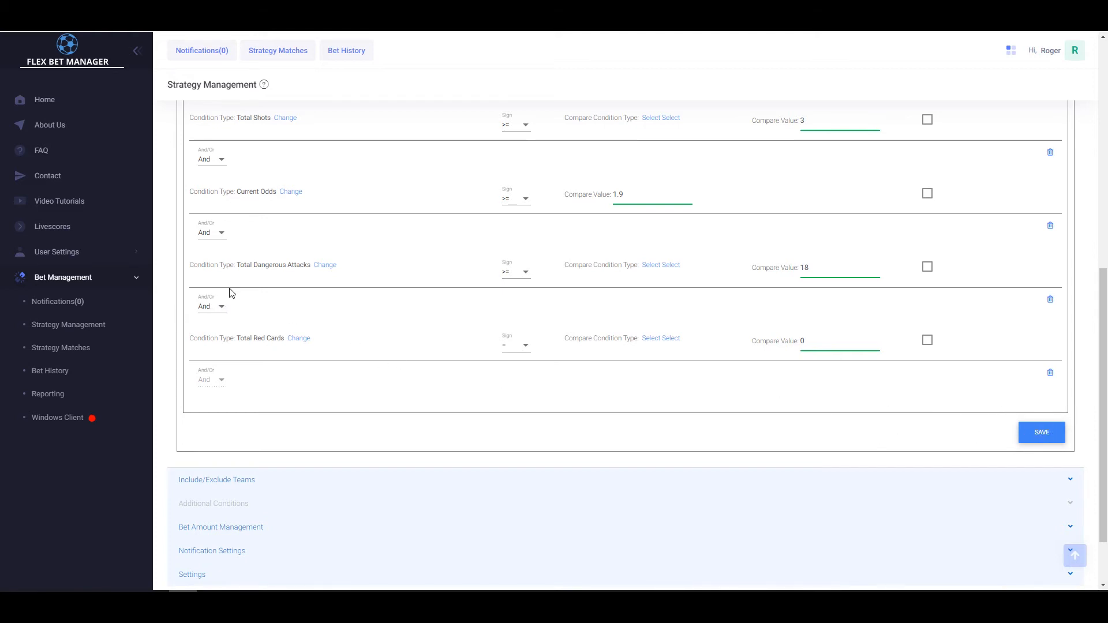
scroll(306, 383, up, 1)
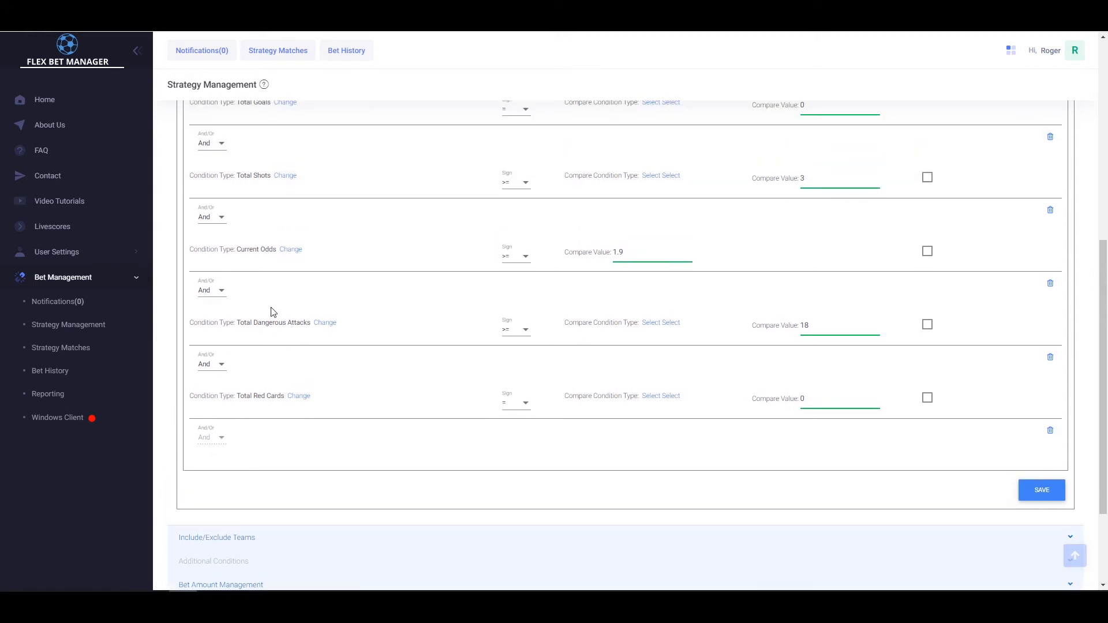
click(220, 295)
click(214, 312)
click(218, 295)
click(231, 293)
click(208, 293)
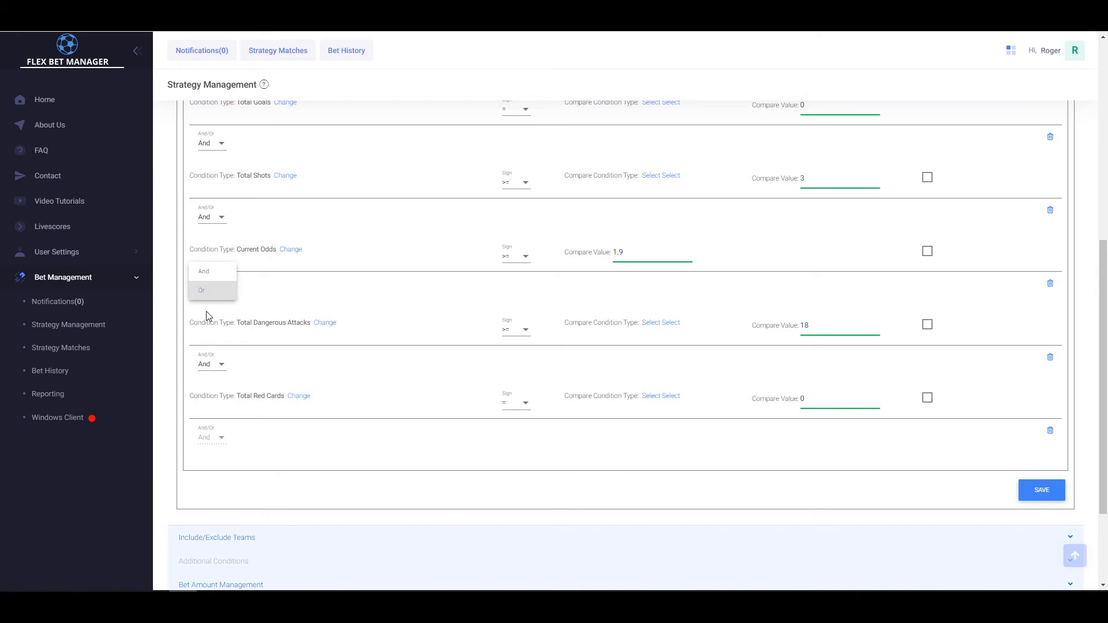
click(209, 274)
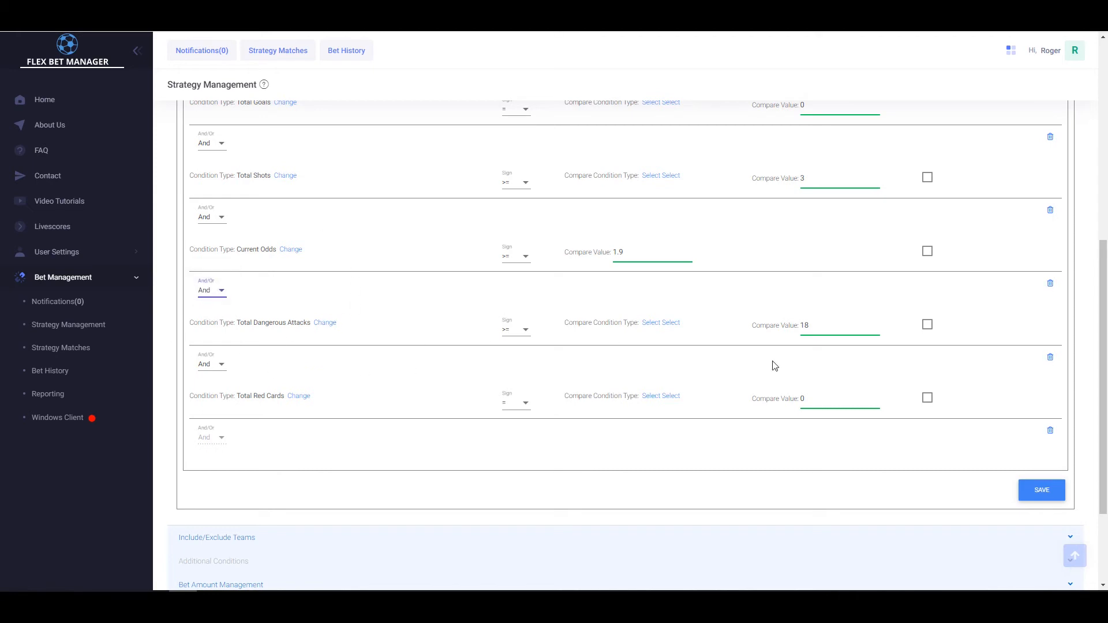
Save the First Half Over Goals 0.5 bet type with its Main Conditions and check the saved condition list.
click(1032, 494)
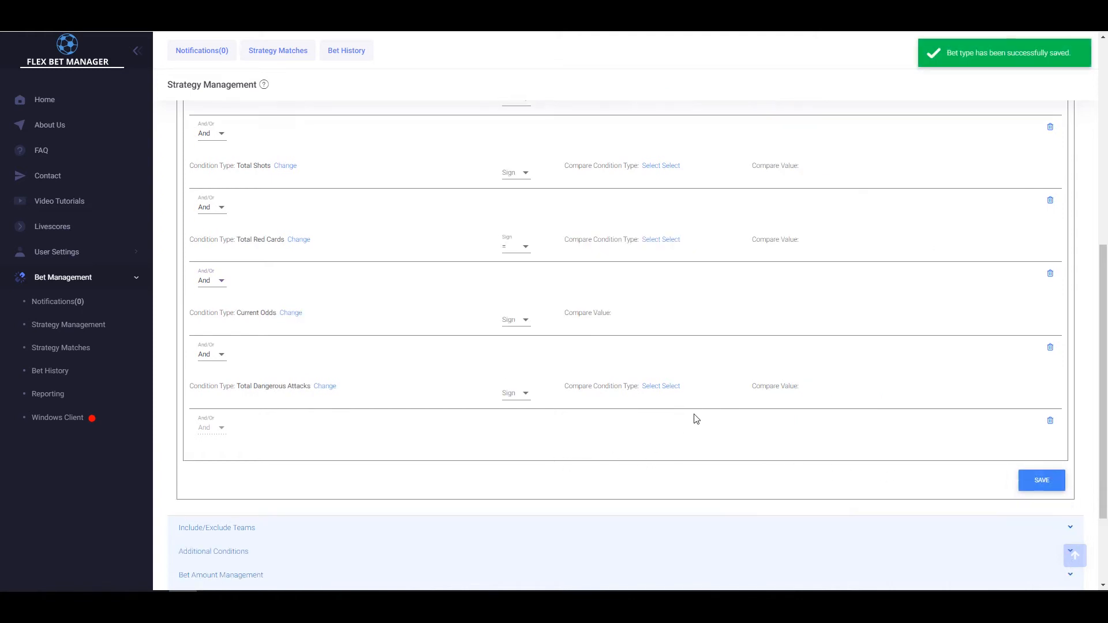
scroll(530, 458, up, 7)
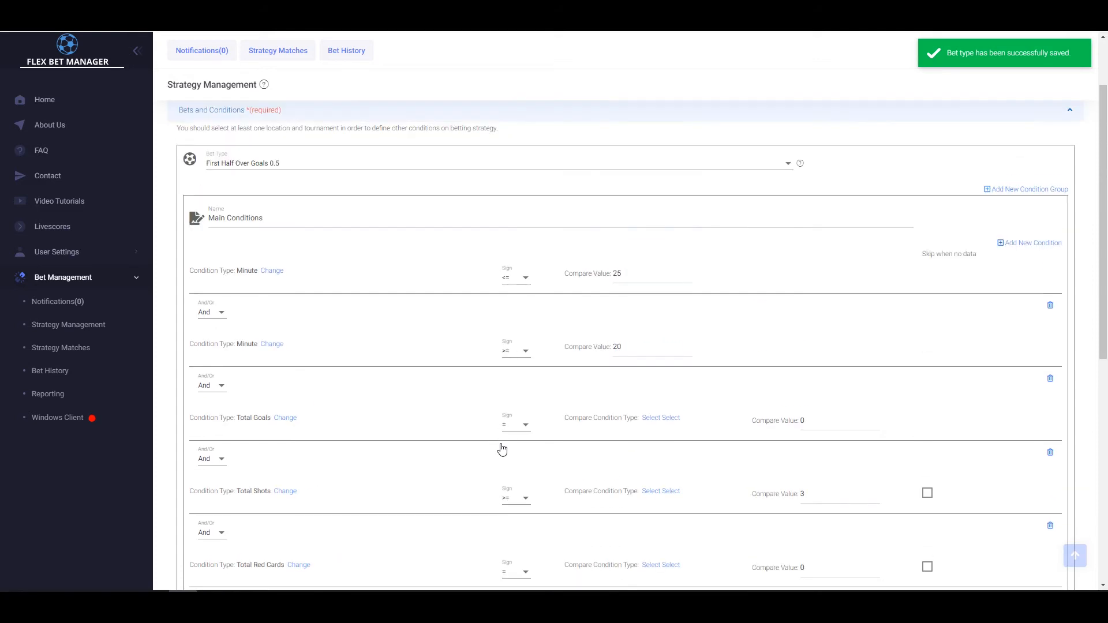
scroll(406, 526, up, 1)
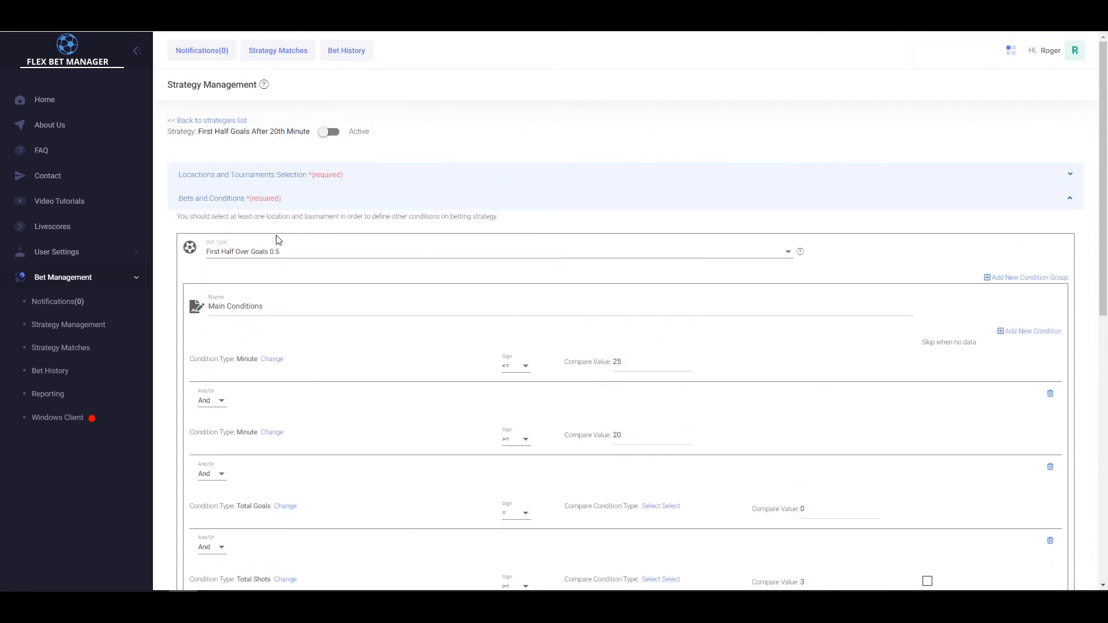
Inspect the Add Teams dialog under Include/Exclude Teams without adding any team, and set the team mode to Exclude.
click(306, 202)
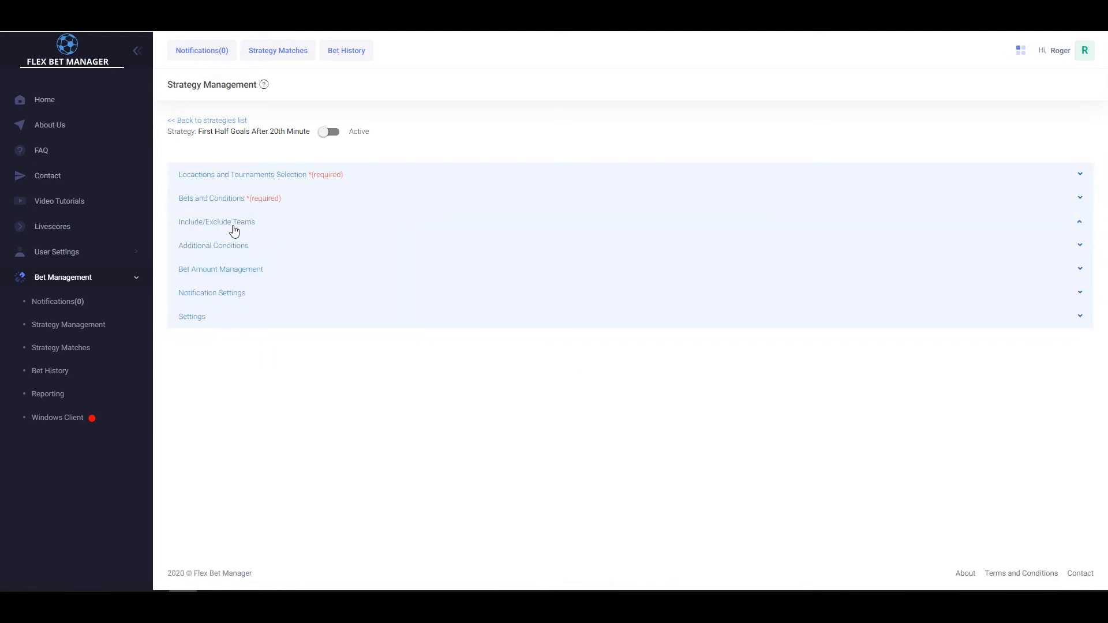
click(234, 228)
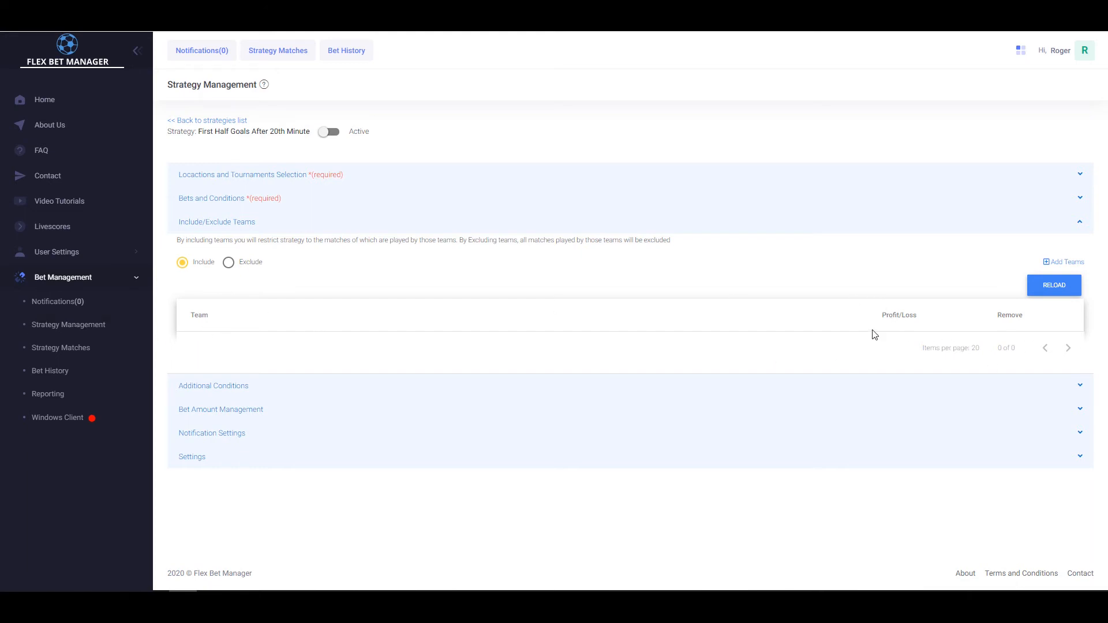
click(1073, 264)
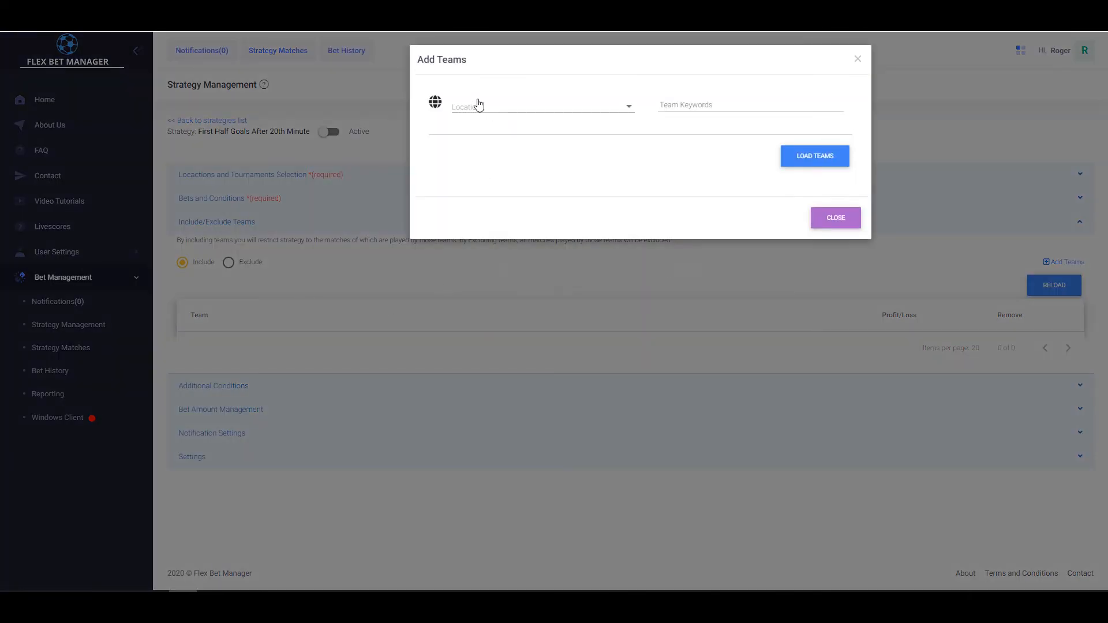
click(836, 219)
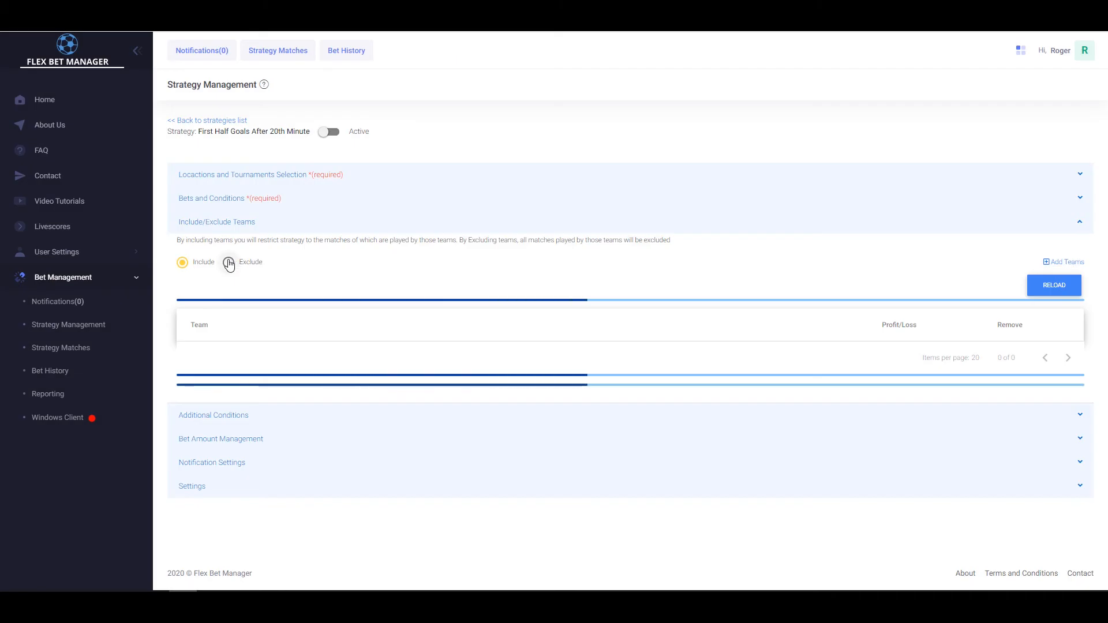
click(228, 263)
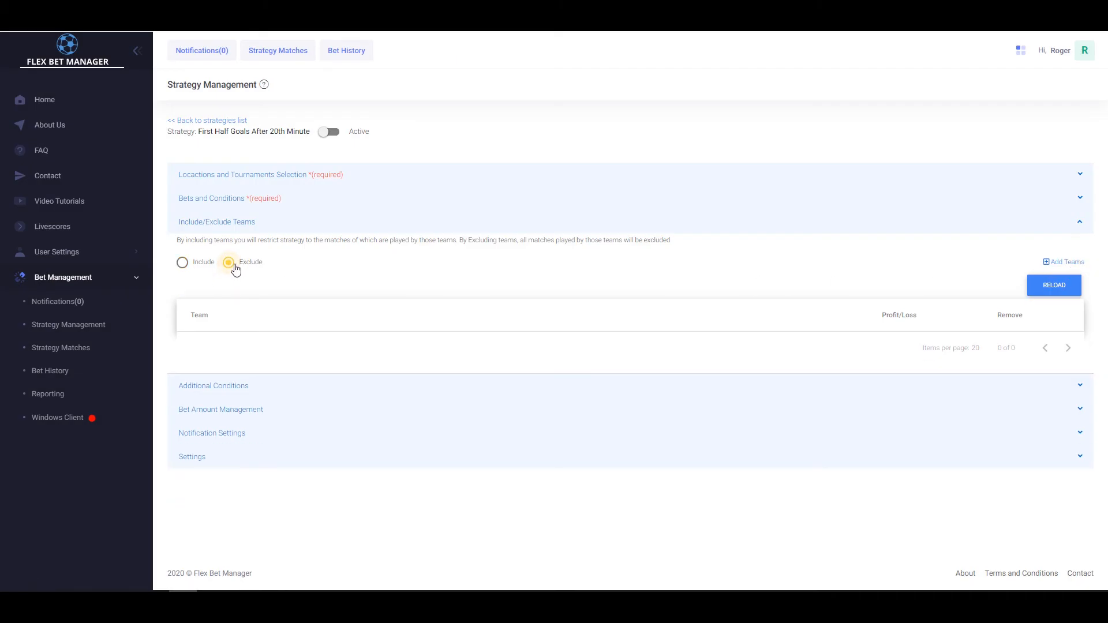
Load the full team list in the Add Teams dialog and search it for the keyword Real without adding any team.
click(1060, 263)
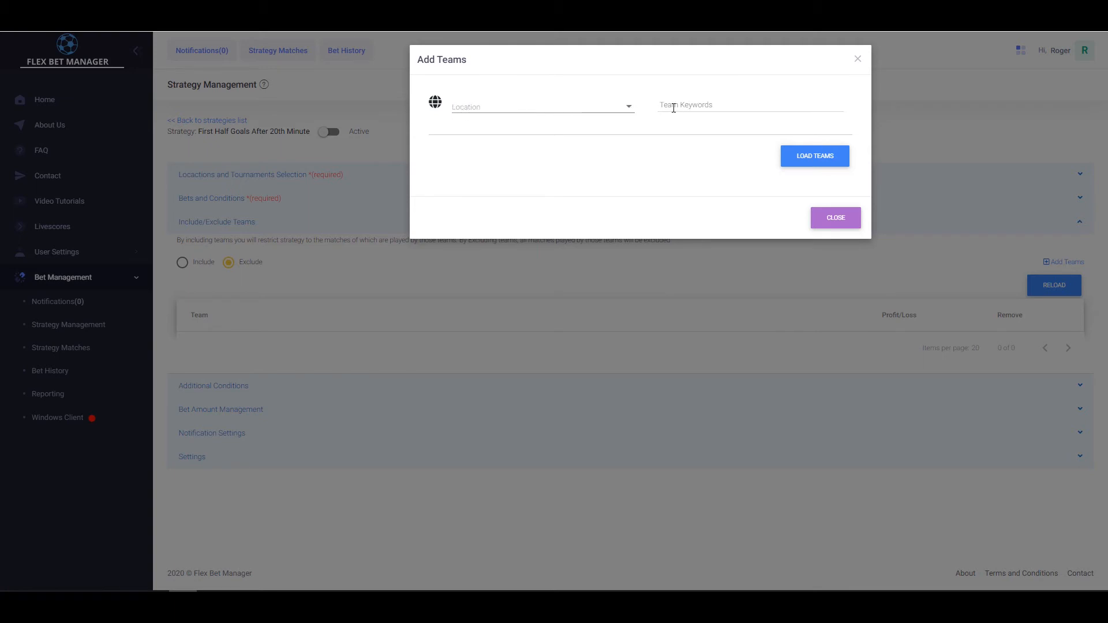
click(803, 162)
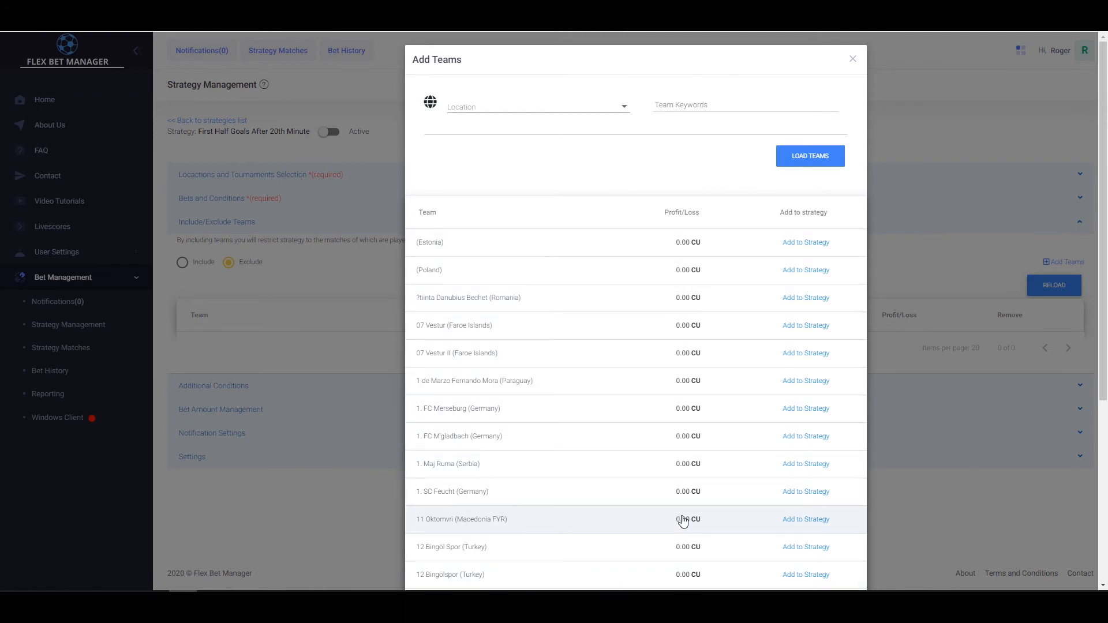
scroll(681, 516, down, 5)
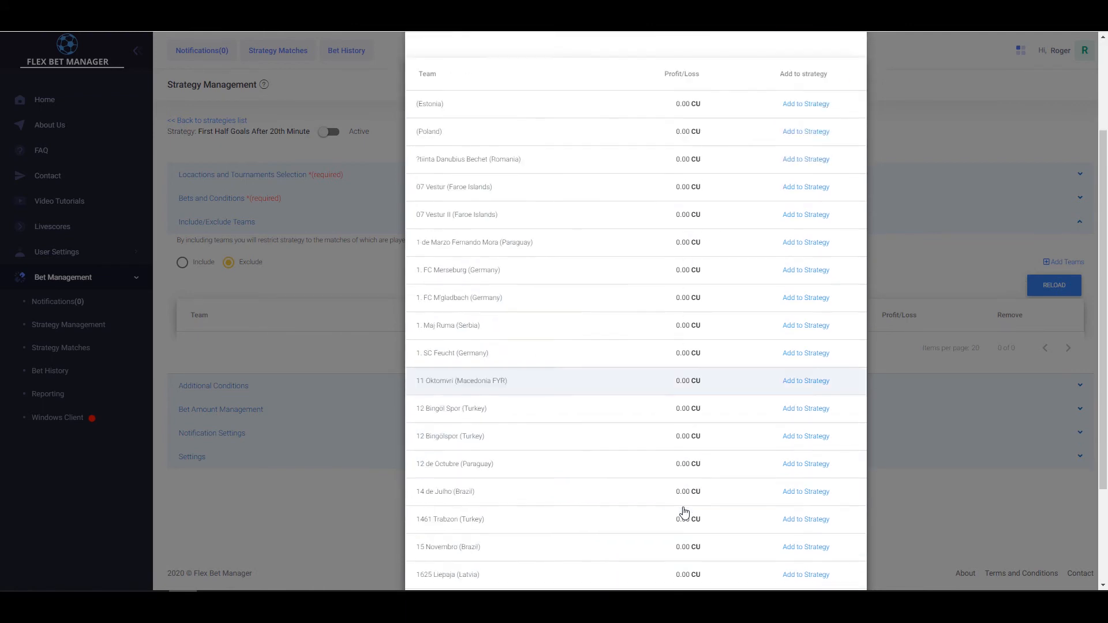
scroll(637, 427, up, 5)
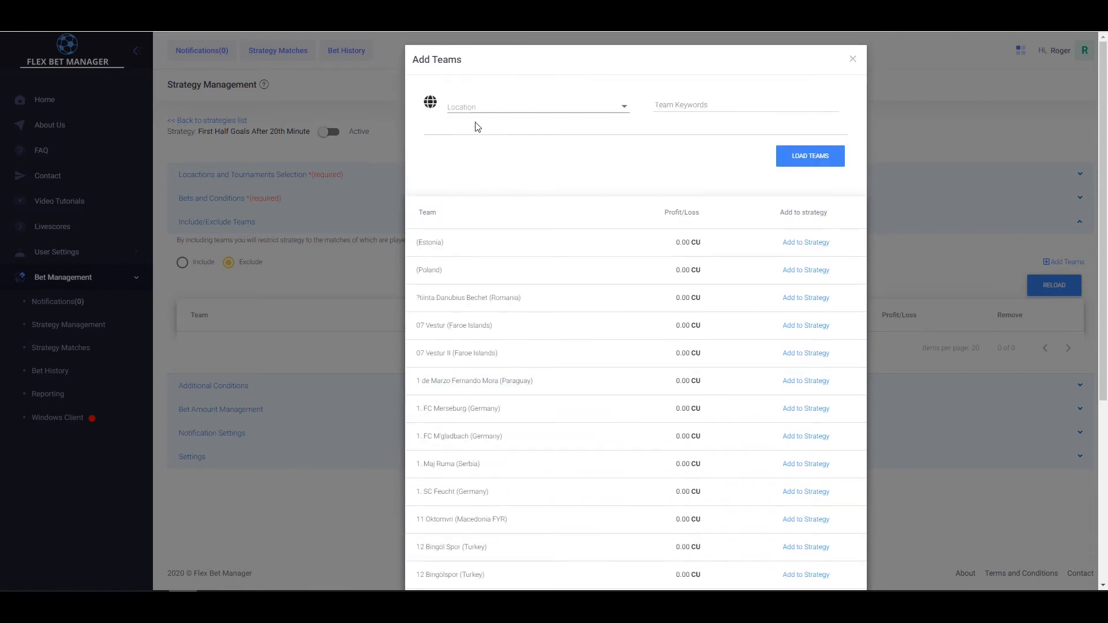
click(706, 108)
text(Real)
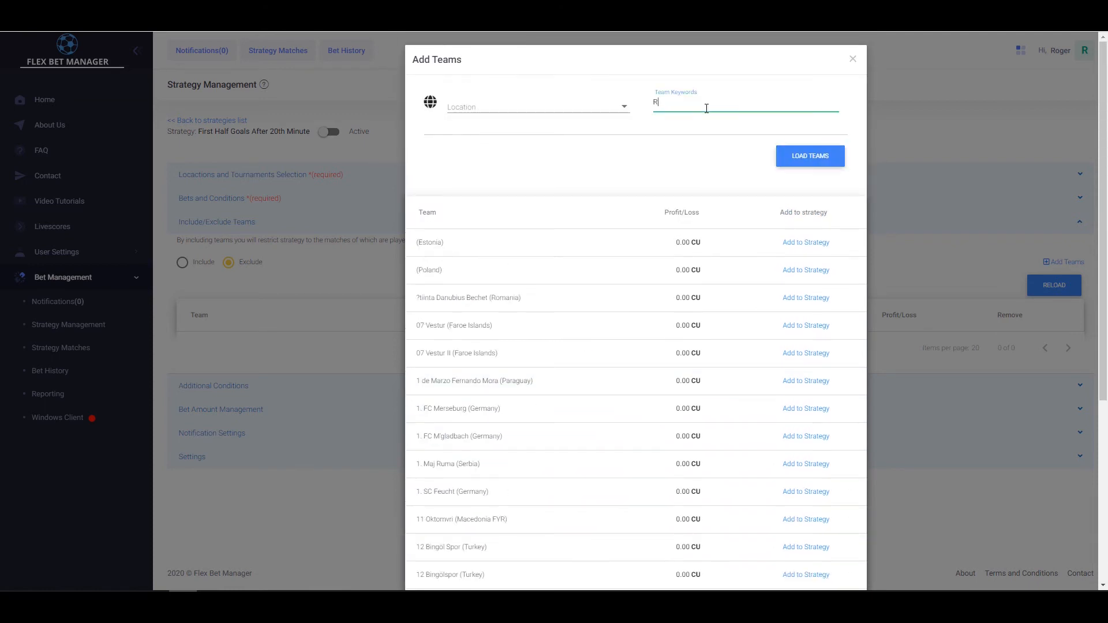
click(795, 160)
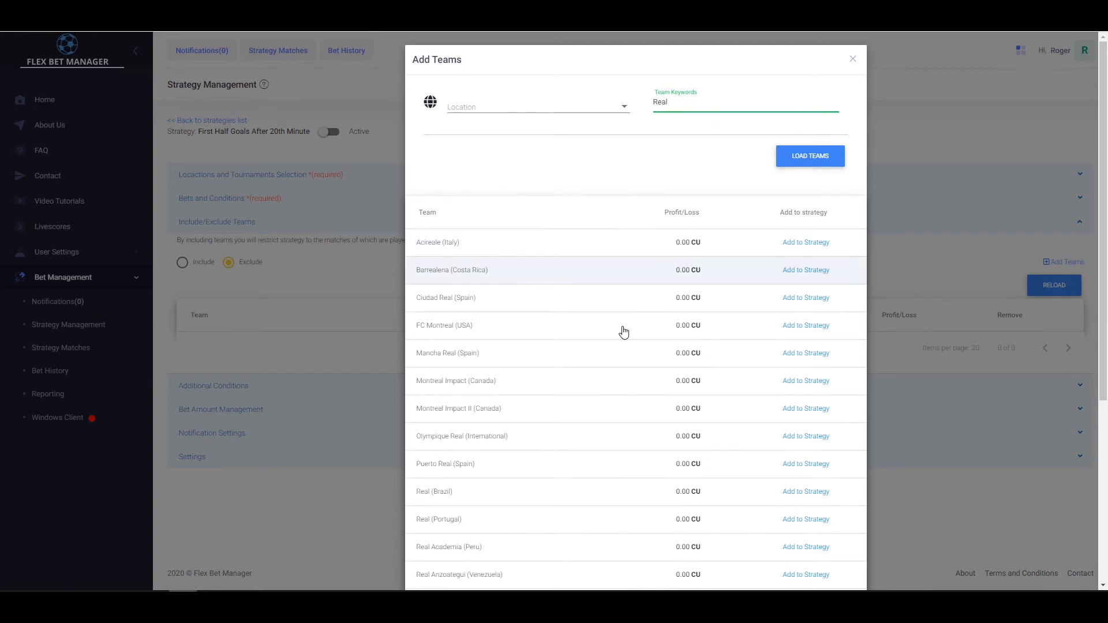
scroll(623, 332, down, 5)
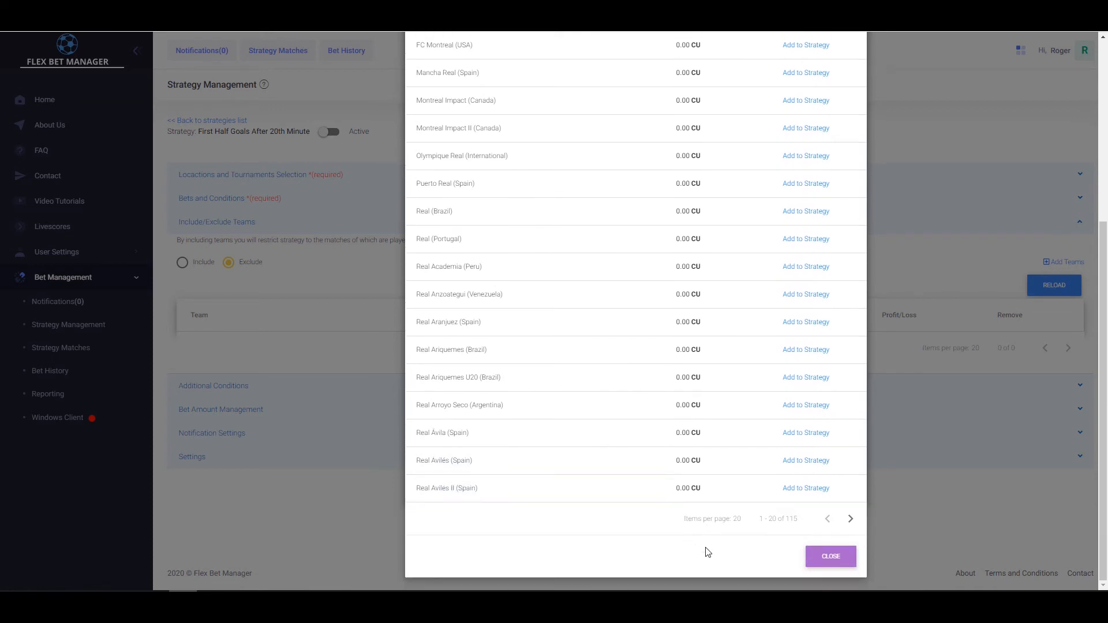
scroll(662, 333, up, 5)
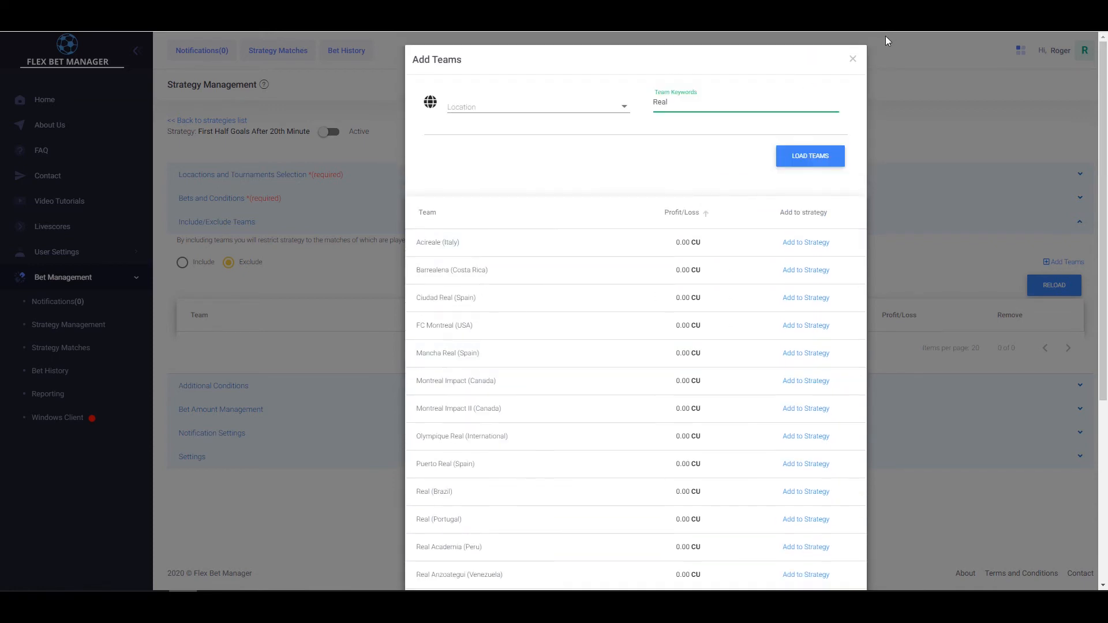
click(853, 59)
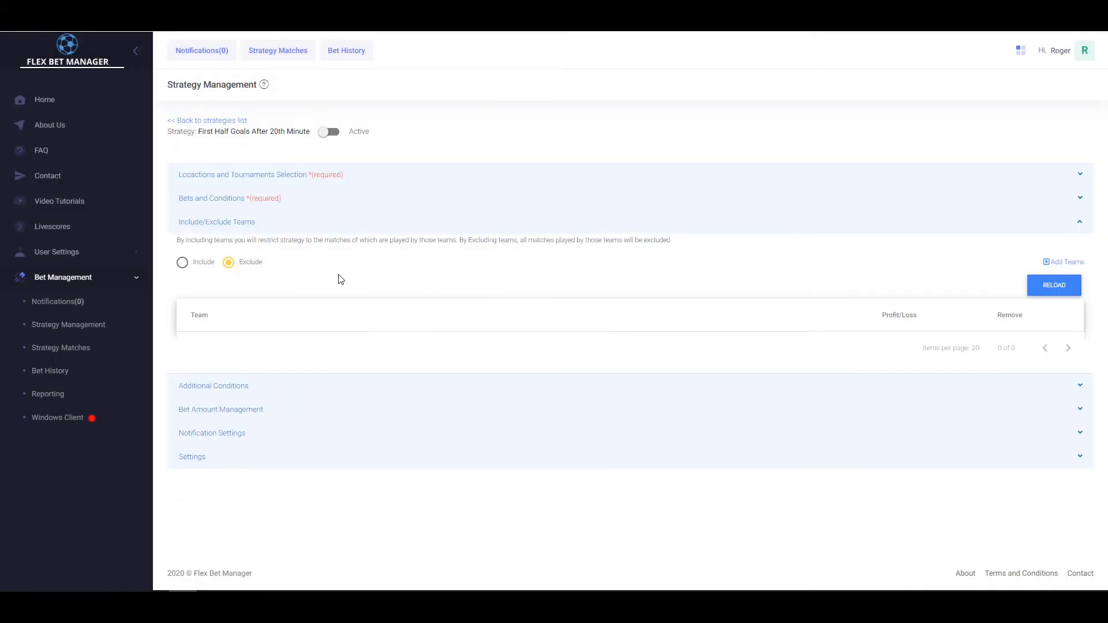
click(243, 222)
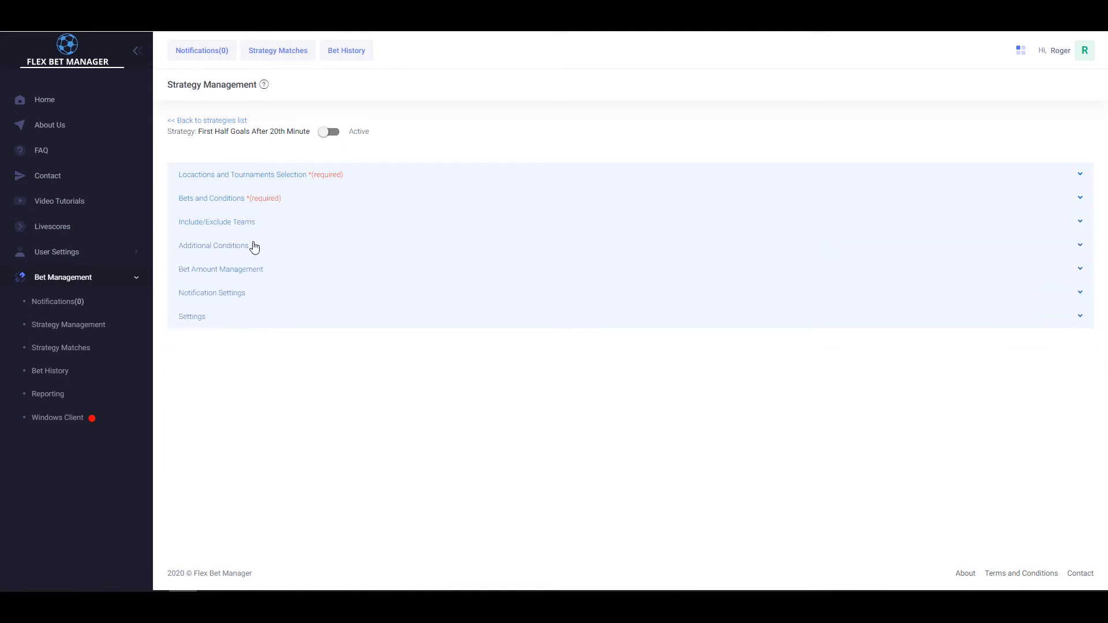
Add a new condition group under Additional Conditions and browse the available condition types without selecting one.
click(252, 246)
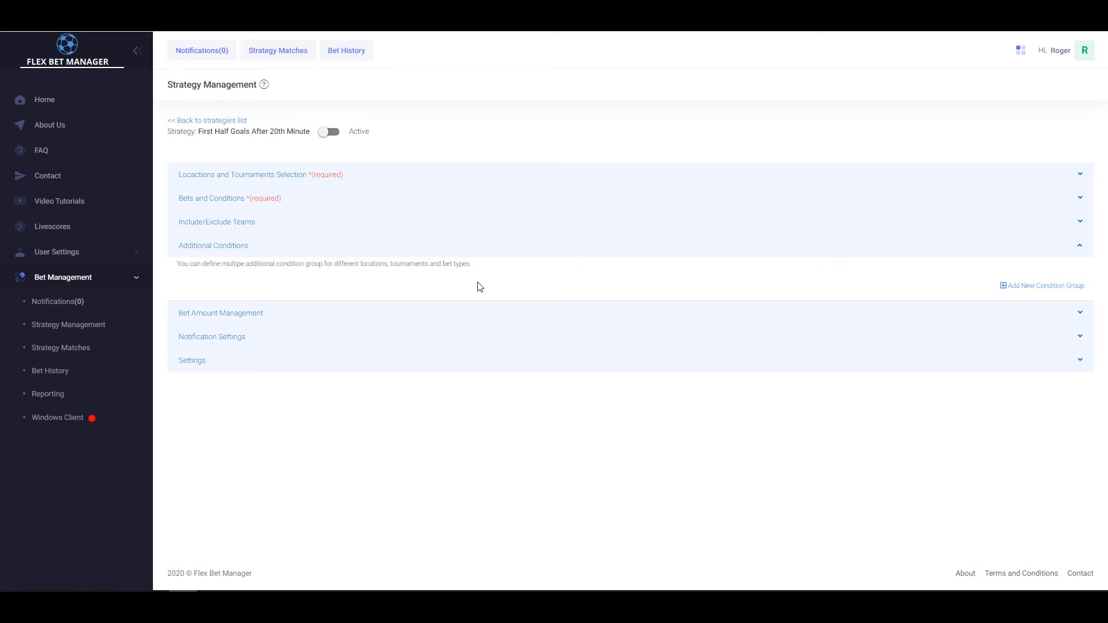
click(1018, 288)
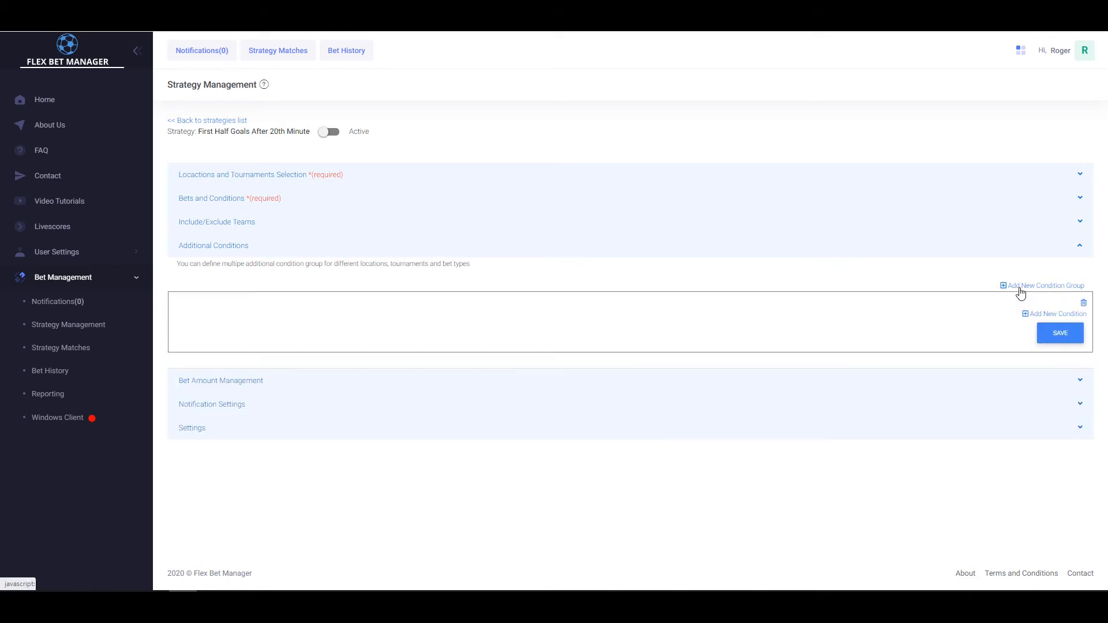
click(1044, 314)
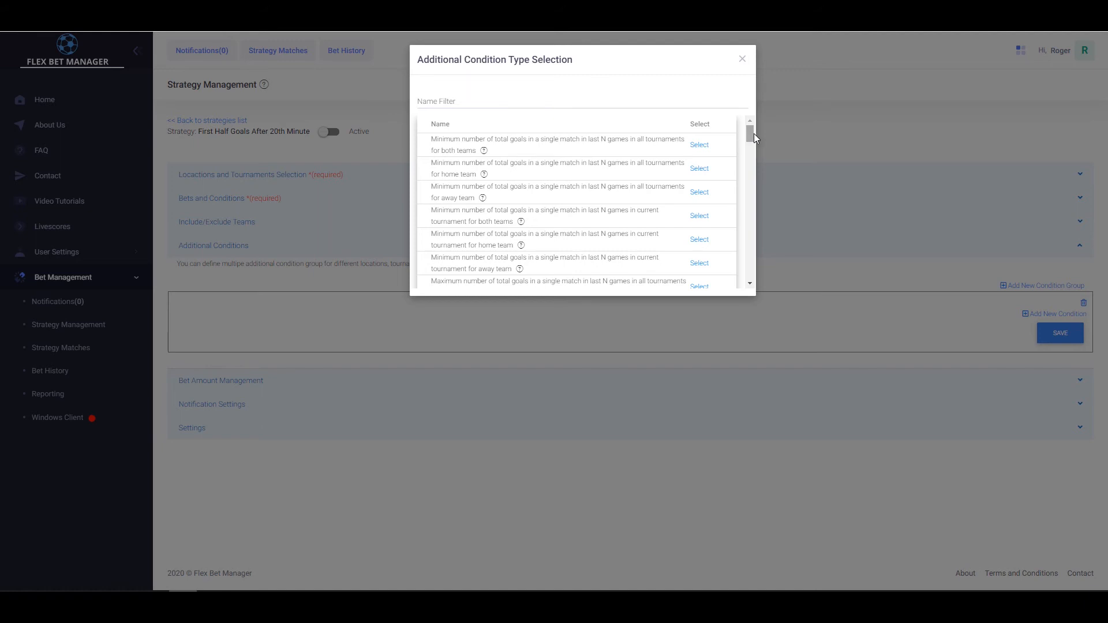
drag(754, 133, 741, 277)
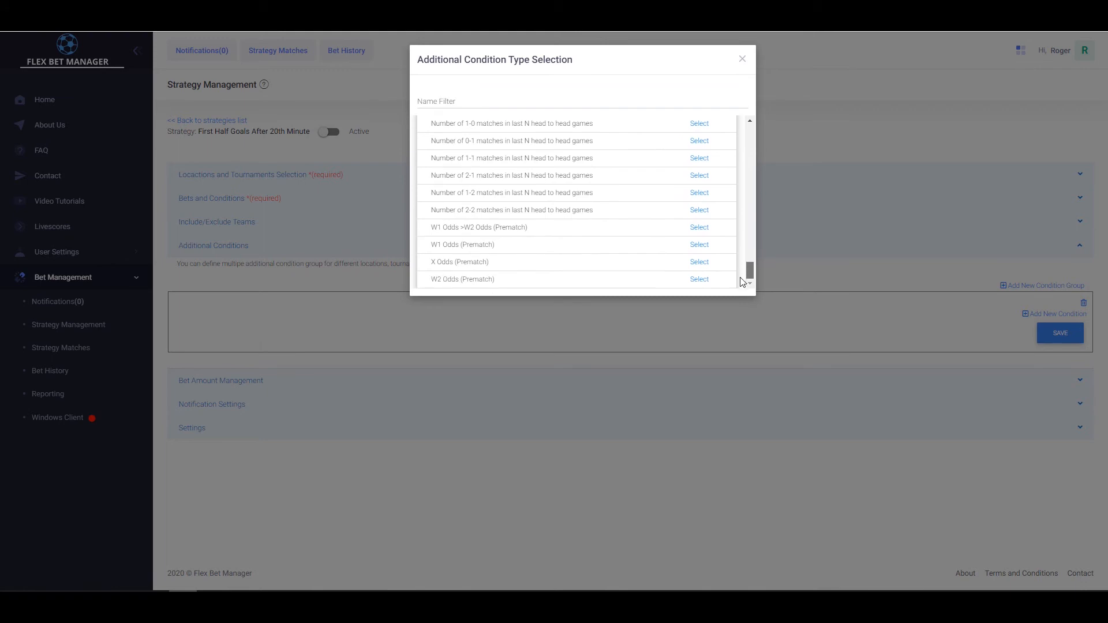
scroll(595, 195, up, 3)
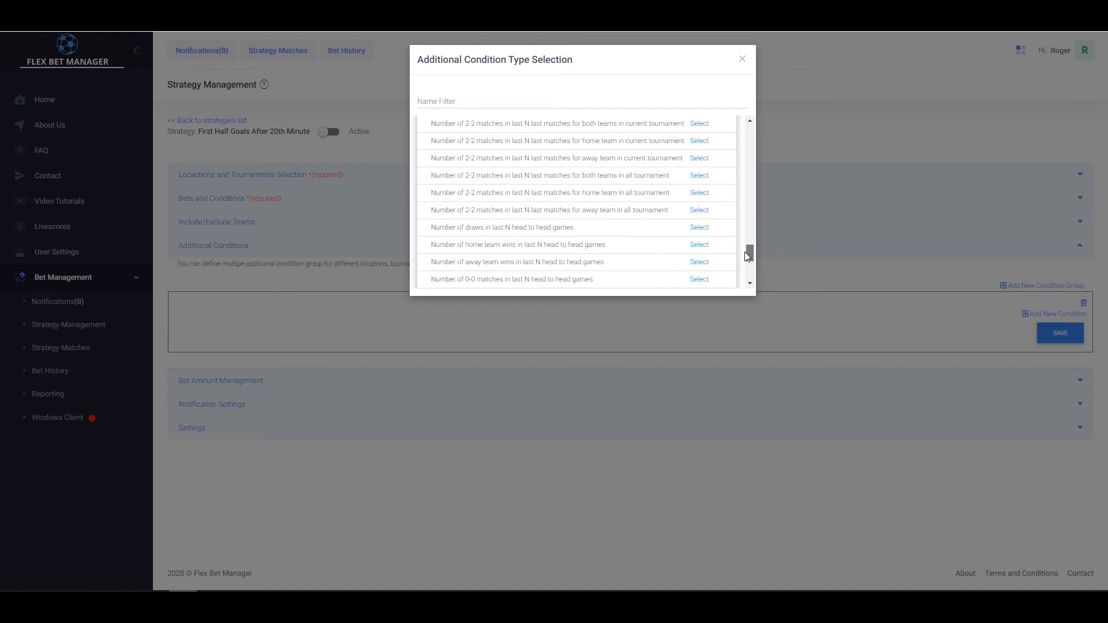
drag(751, 254, 744, 120)
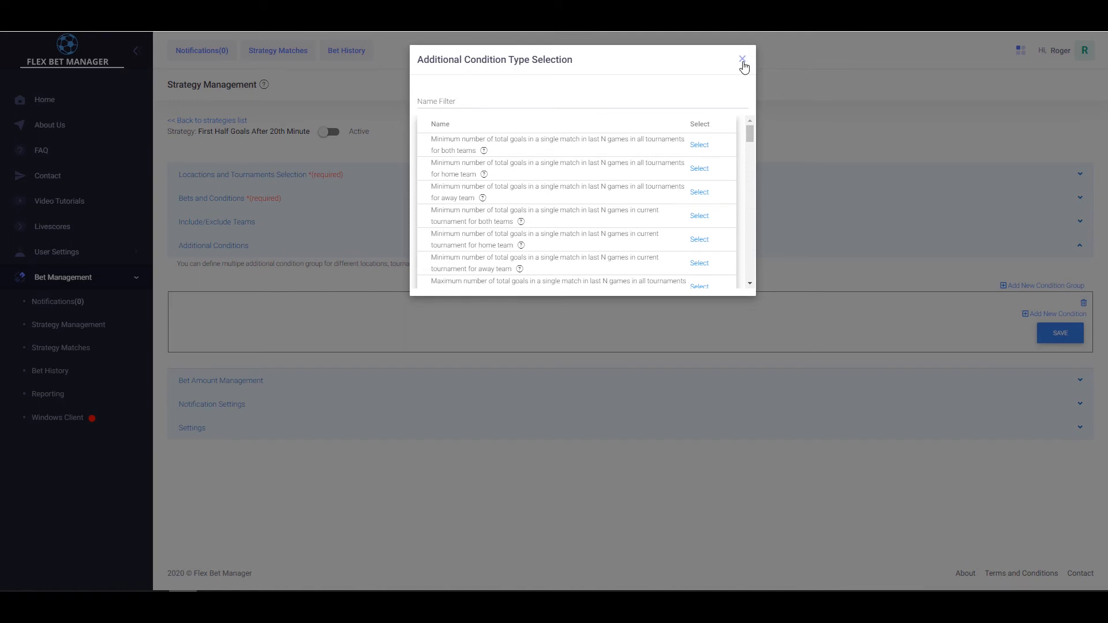
click(248, 252)
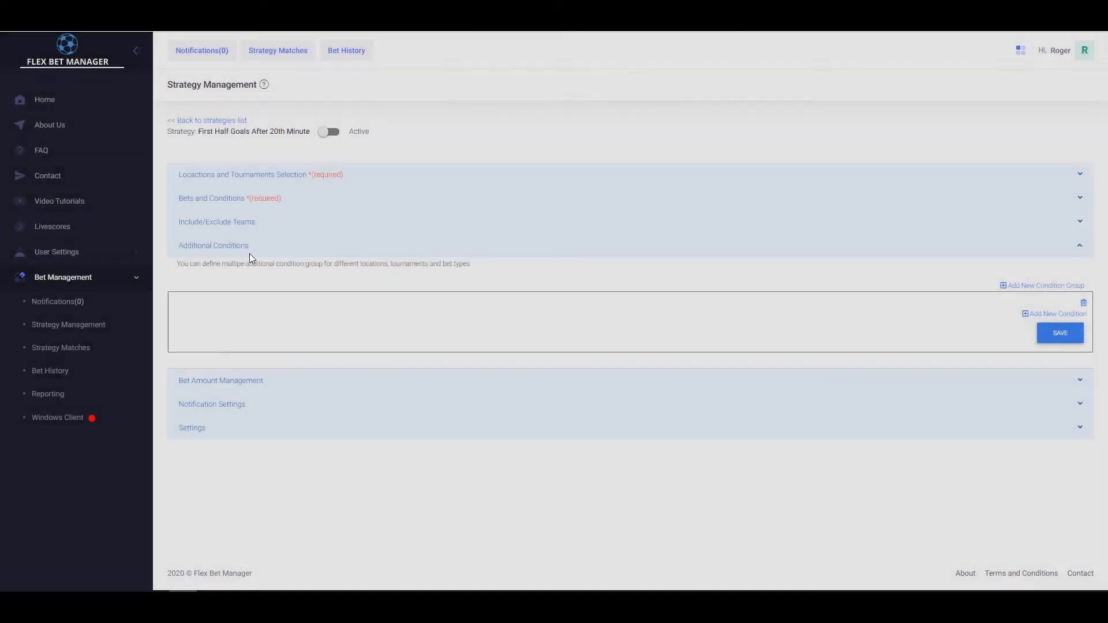
click(248, 251)
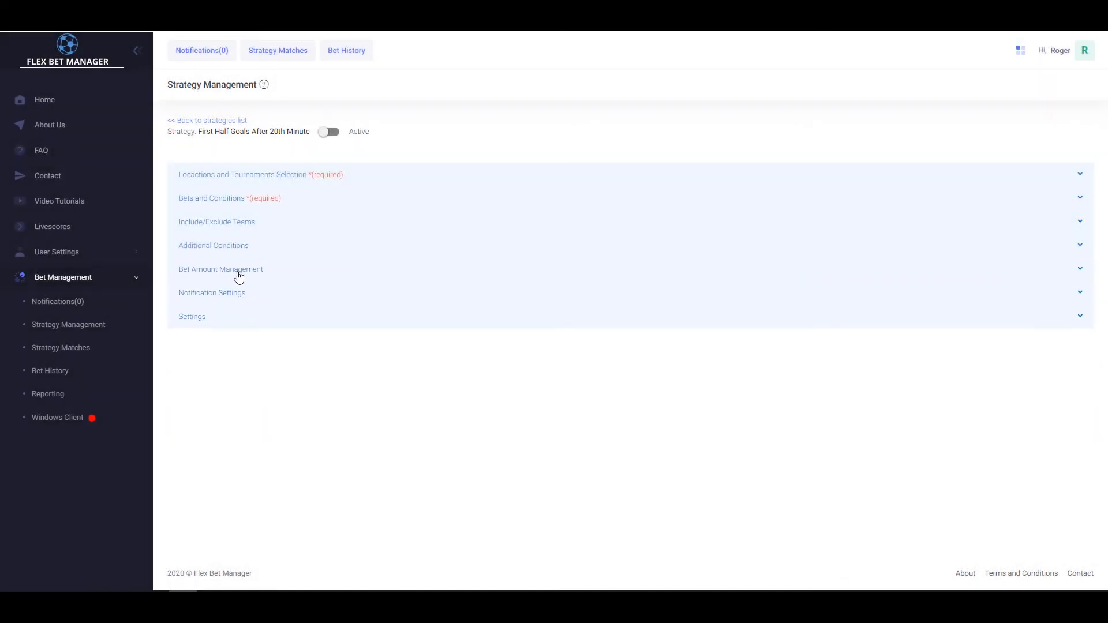
Set the commission percentage to 7 under Bet Amount Management and save it.
click(240, 272)
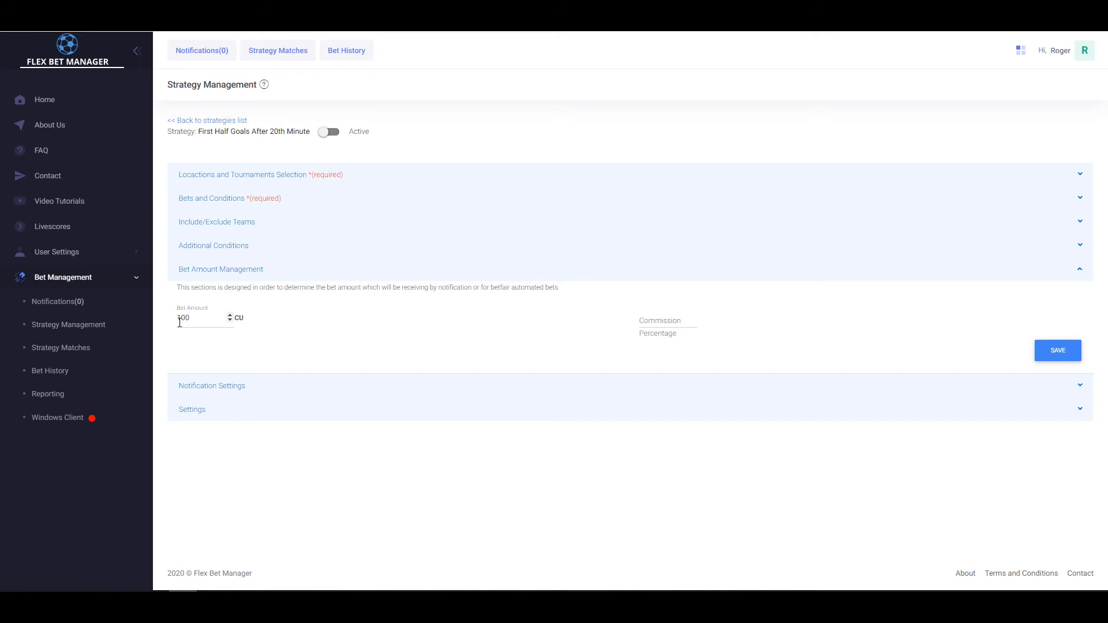
double_click(182, 320)
click(194, 321)
click(222, 336)
click(654, 321)
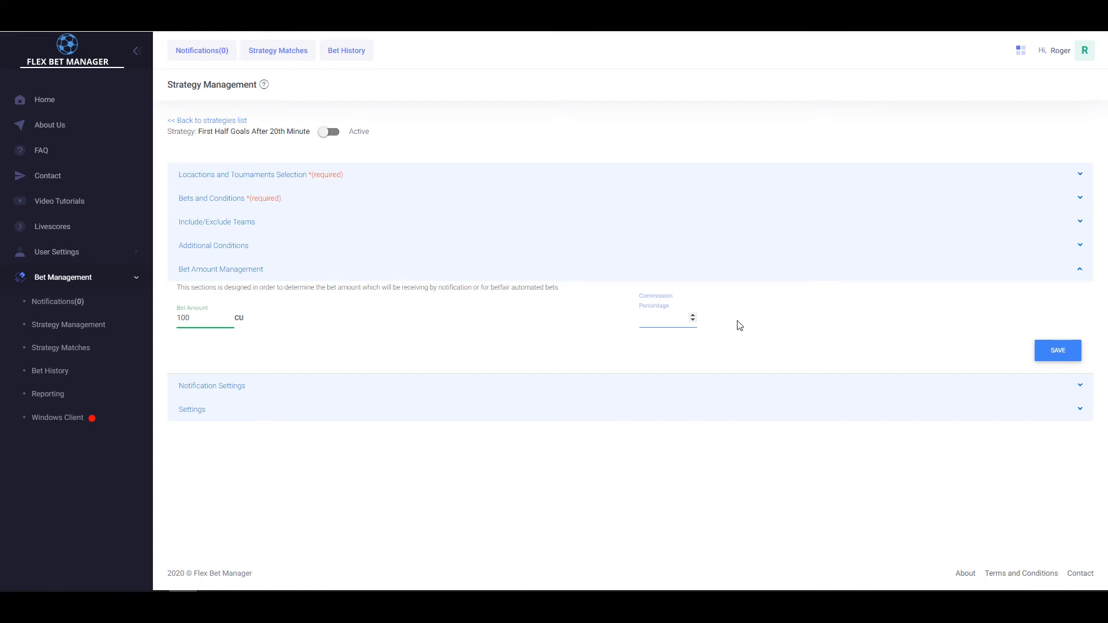
text(7)
click(1056, 352)
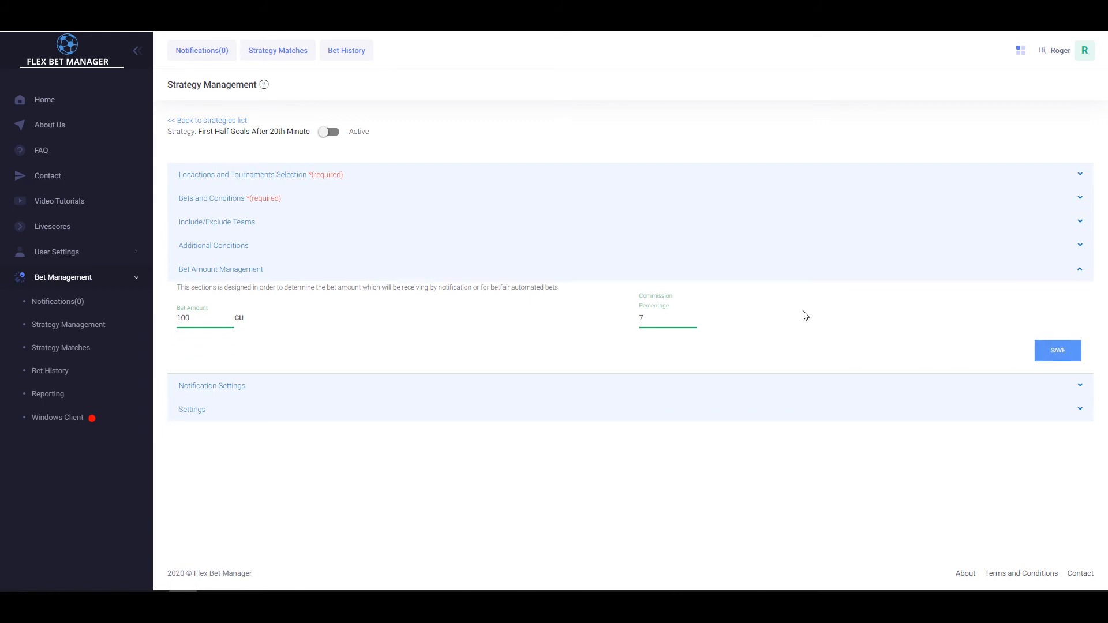
Turn on the email notification for Bet Conditions Met and all seven Web notifications in Notification Settings.
click(229, 394)
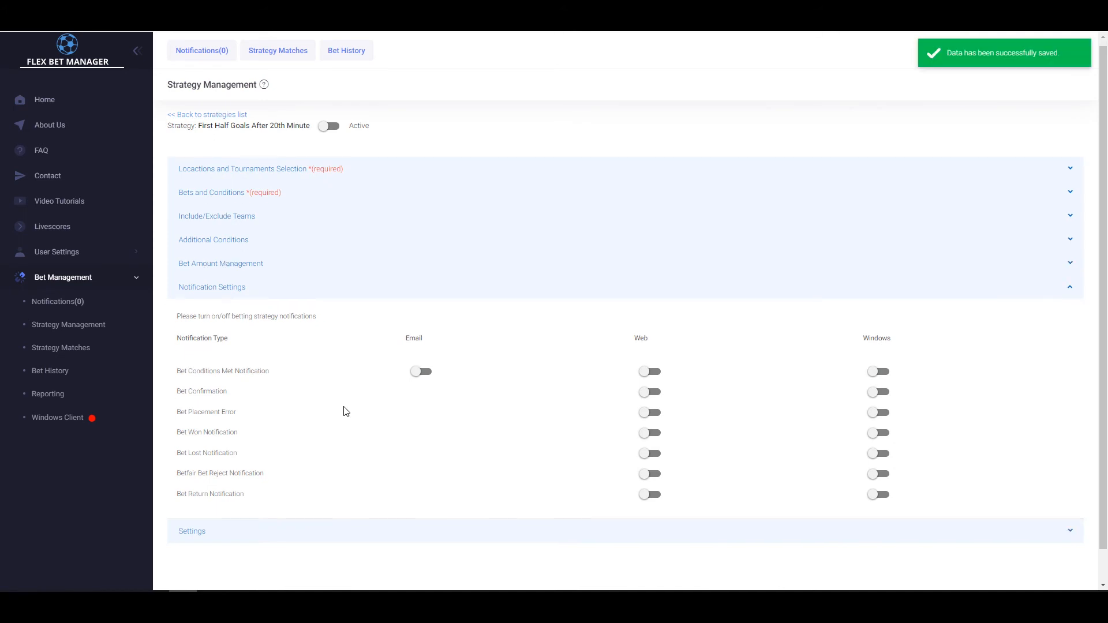
scroll(346, 411, down, 1)
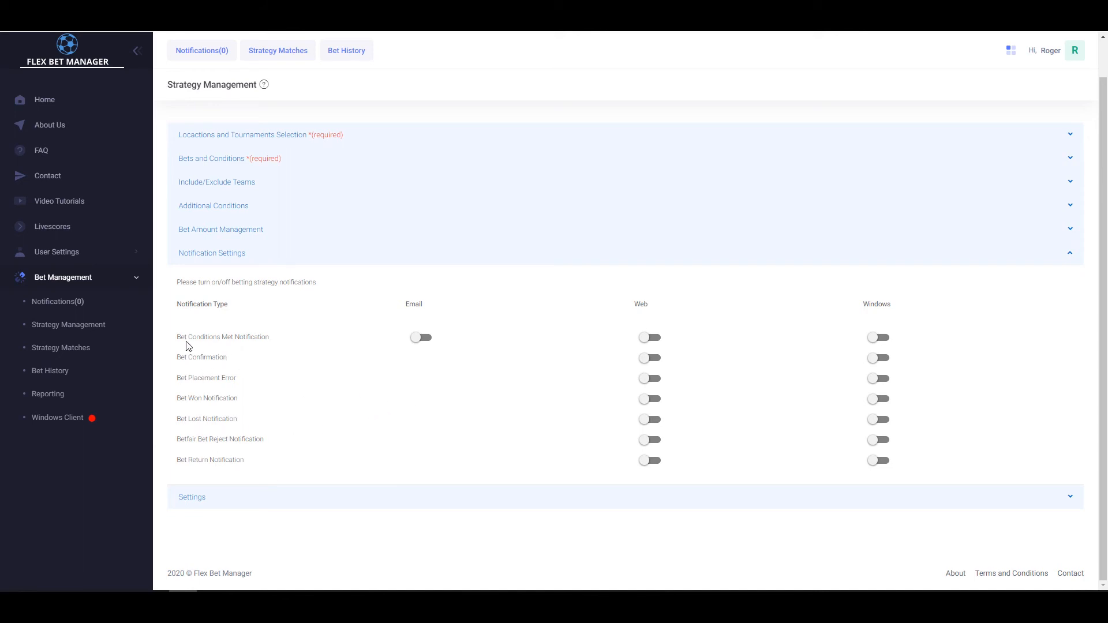
click(426, 339)
click(659, 339)
click(658, 359)
click(658, 380)
click(659, 401)
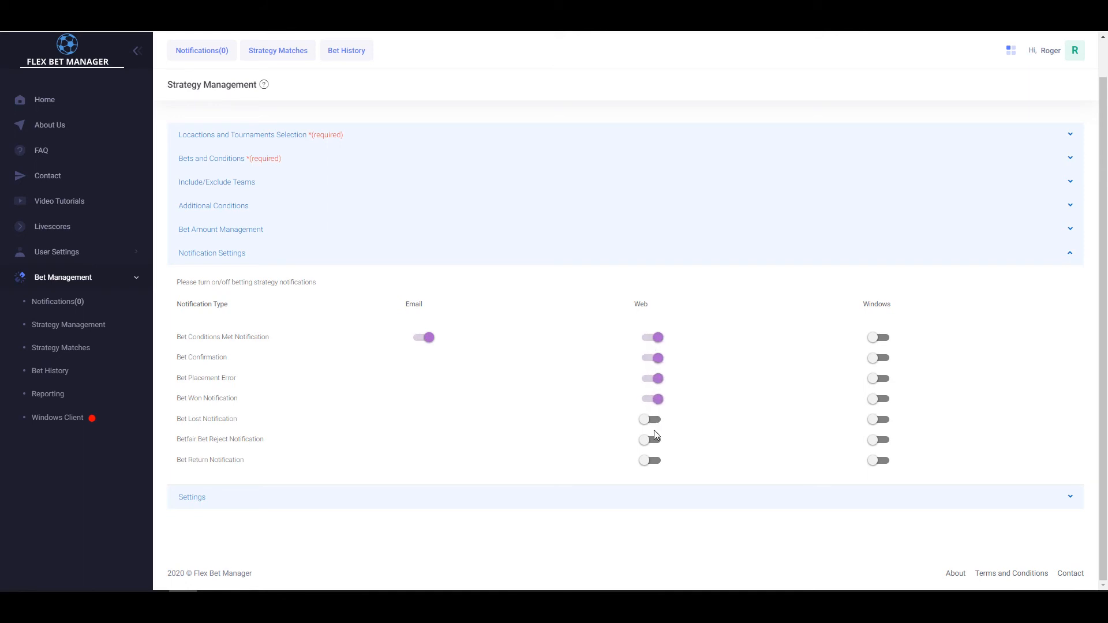
click(657, 421)
click(655, 441)
click(652, 461)
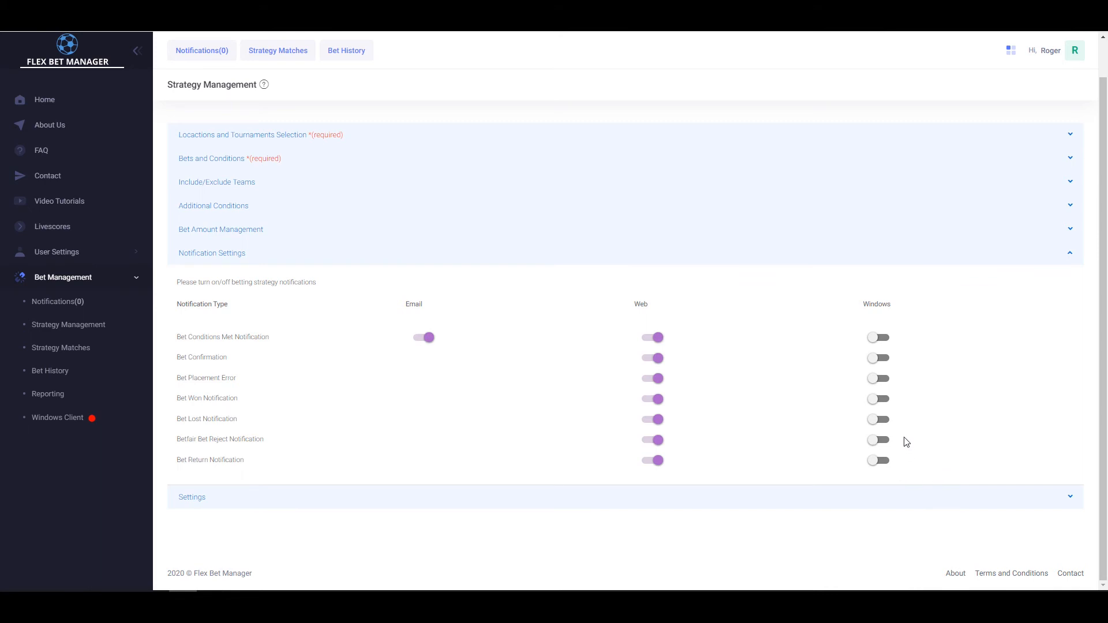
Turn on all seven Windows notifications, from Bet Conditions Met to Bet Return.
click(886, 341)
click(886, 359)
click(886, 379)
click(886, 399)
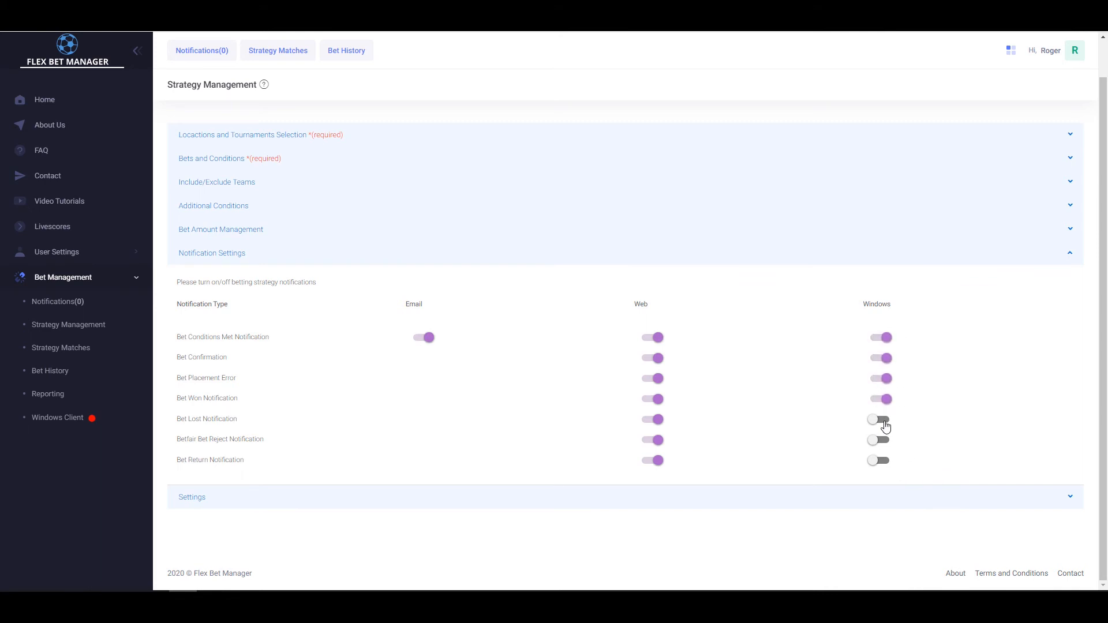
click(882, 420)
click(882, 440)
click(882, 461)
Enable Skip bet confirmation, Pickup Only Betfair Enabled Matches and Disable notifications in the strategy's Settings.
click(211, 499)
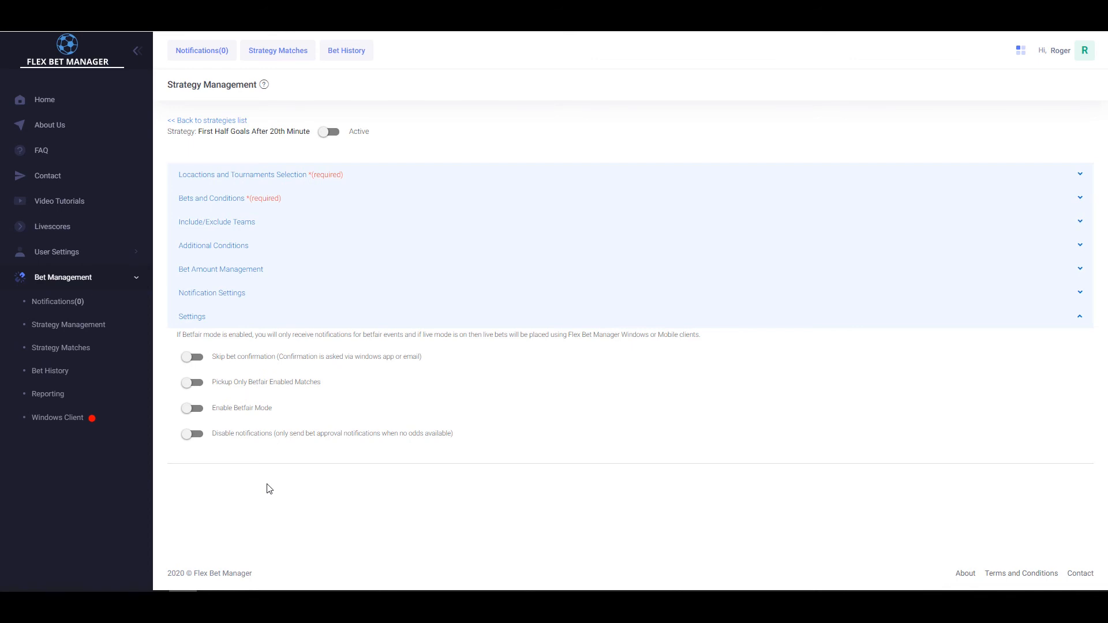
click(193, 358)
click(199, 384)
click(199, 443)
Recheck the Notification Settings, switch the Disable notifications setting back off and activate the strategy.
click(229, 295)
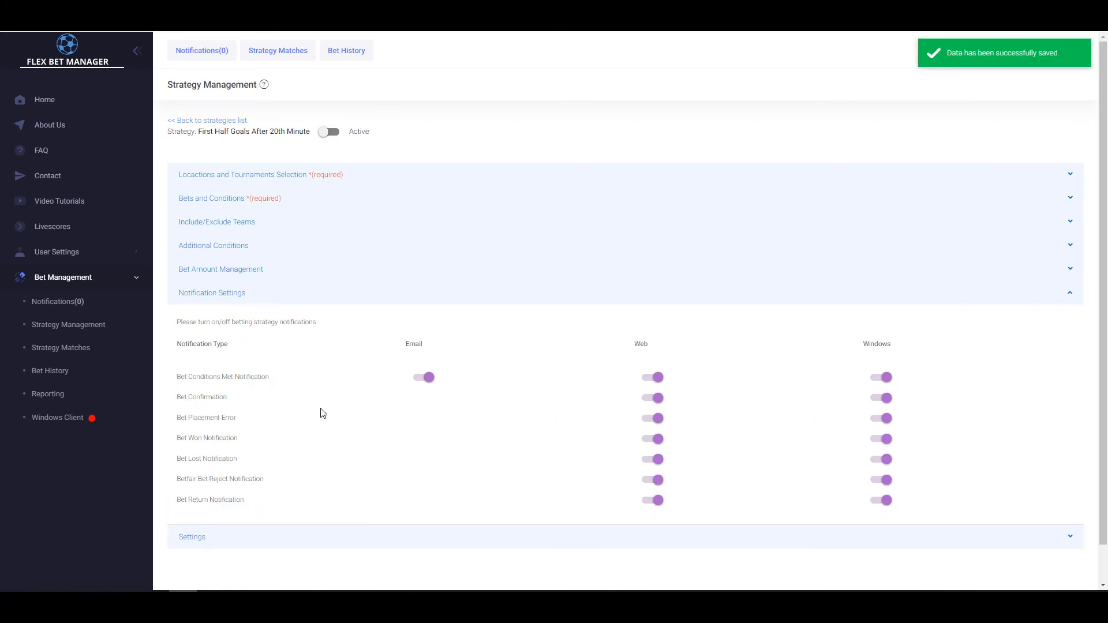
scroll(317, 410, down, 1)
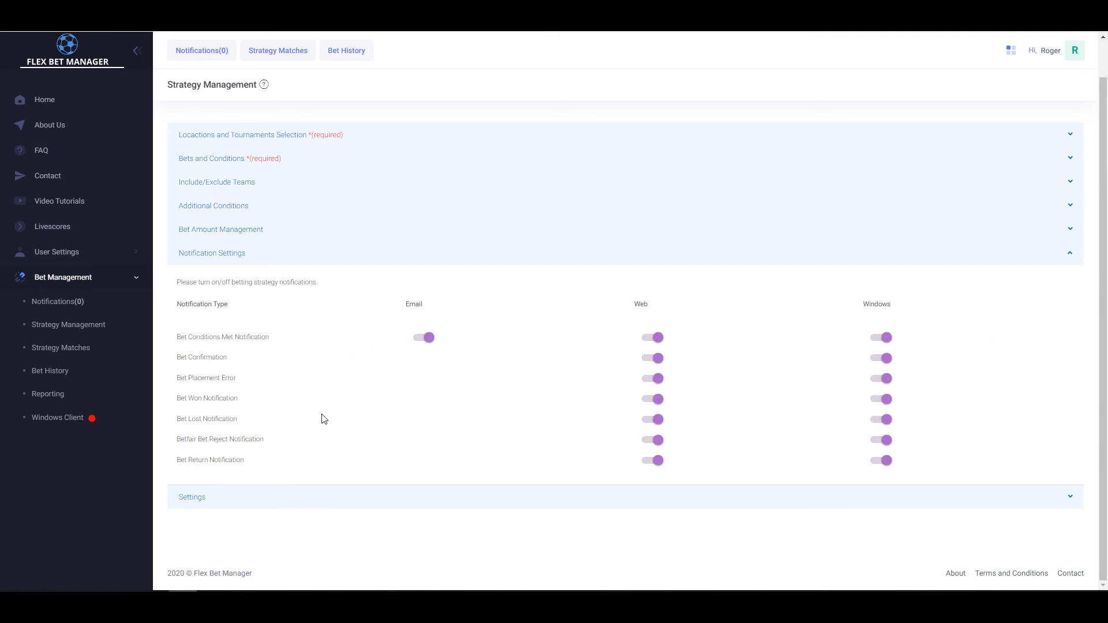
click(381, 501)
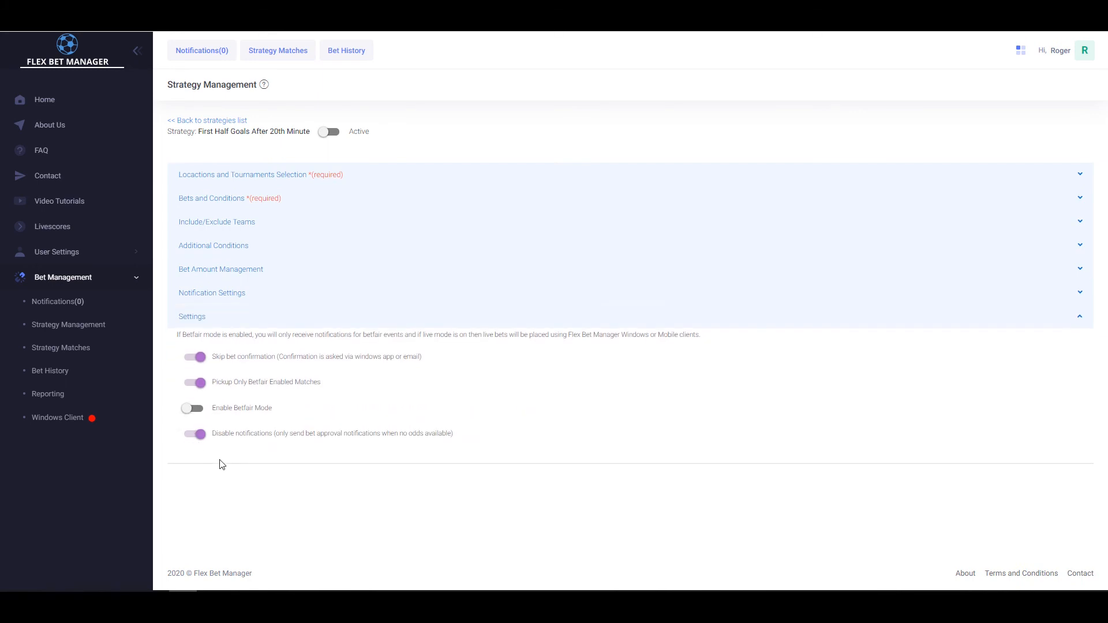
click(185, 438)
click(337, 136)
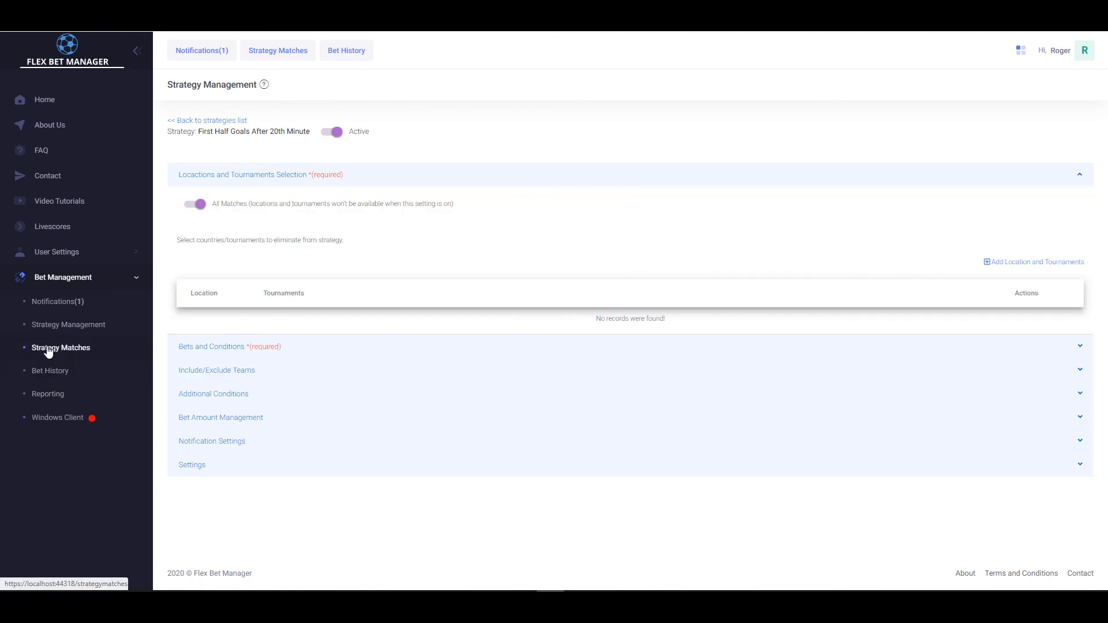
Examine the Santos - Atlético PR match in Strategy Matches, including its bet type conditions and match statistics.
click(48, 349)
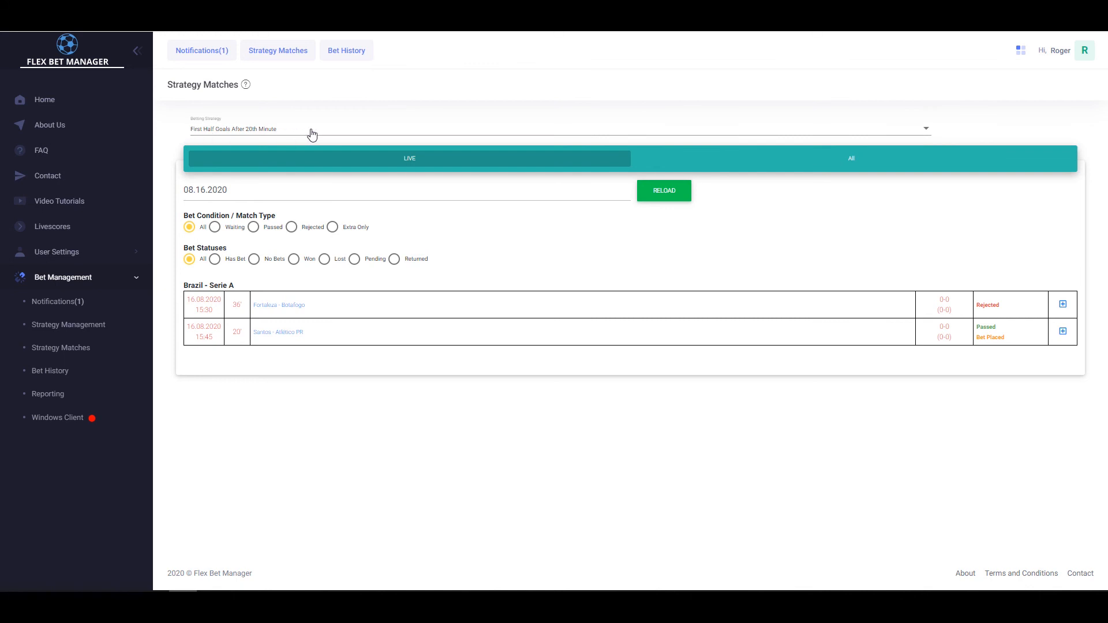
click(1061, 334)
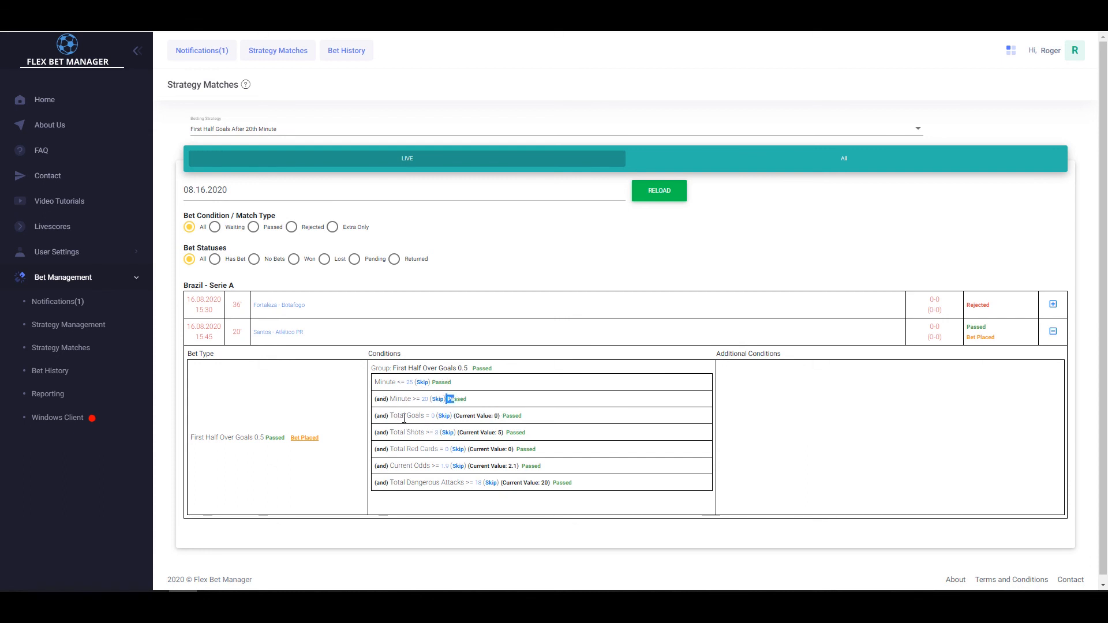
click(472, 400)
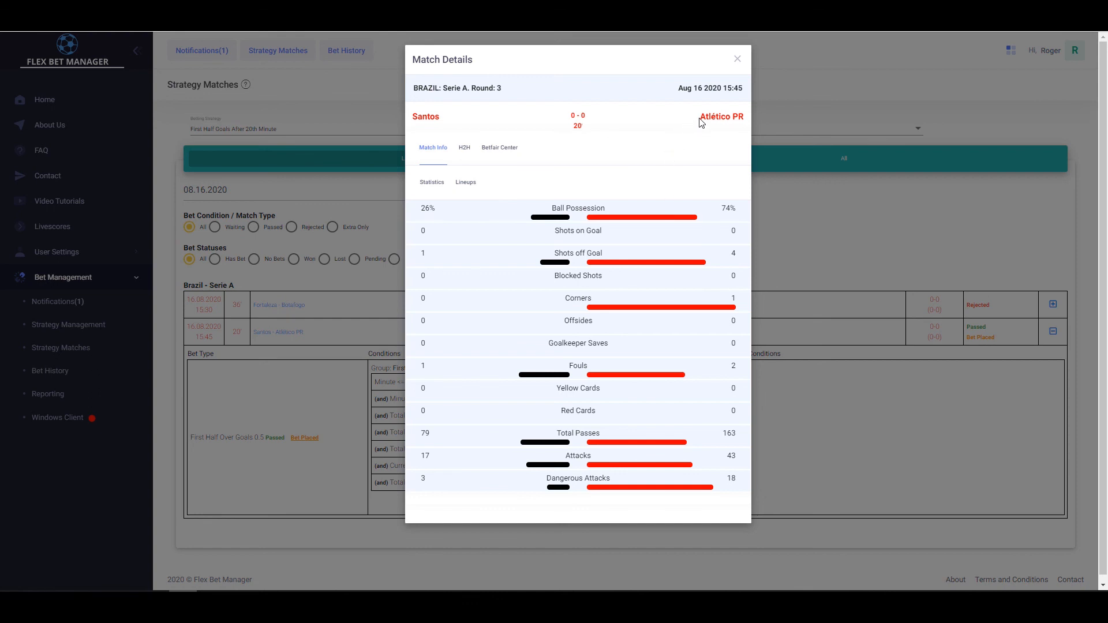
click(737, 60)
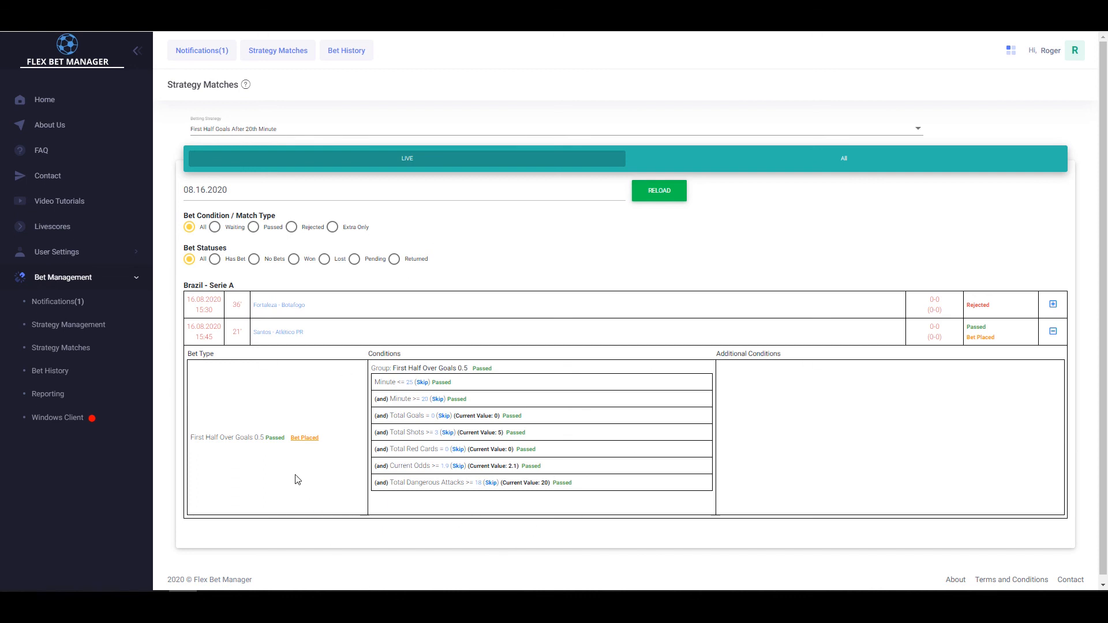
Review the bet details of the First Half Over Goals 0.5 bet on Santos - Atlético PR and its Bet History record.
click(306, 438)
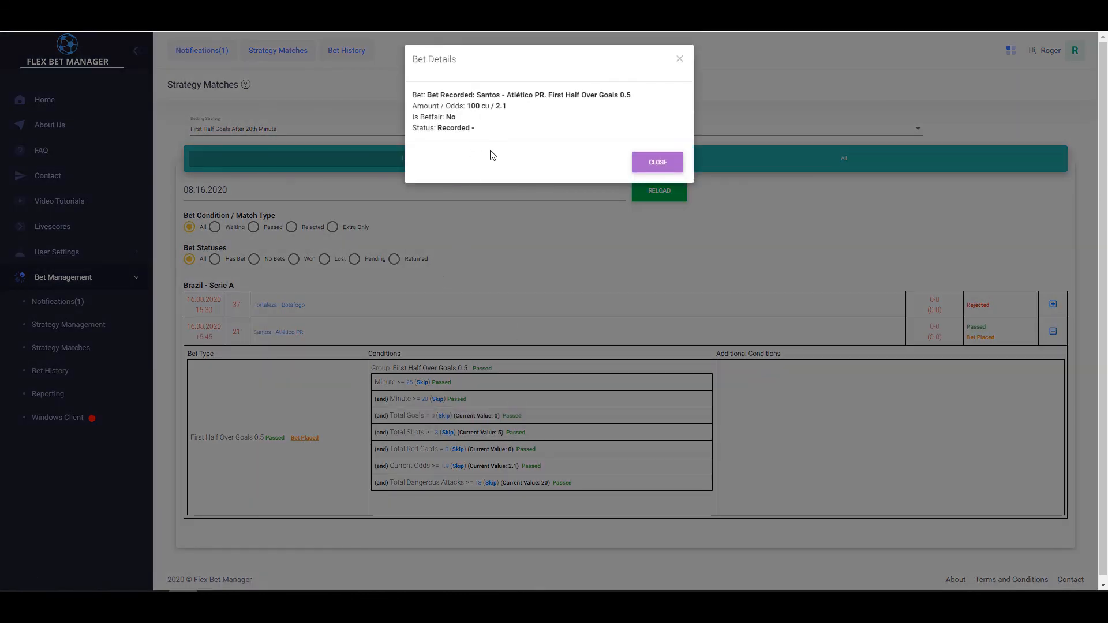
click(640, 164)
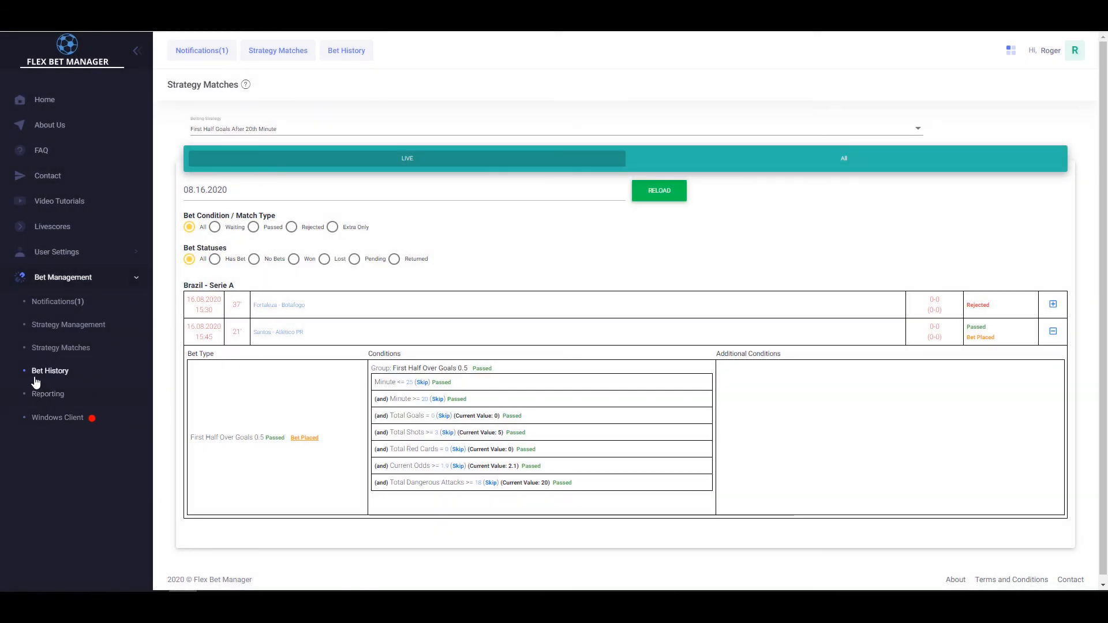
click(51, 372)
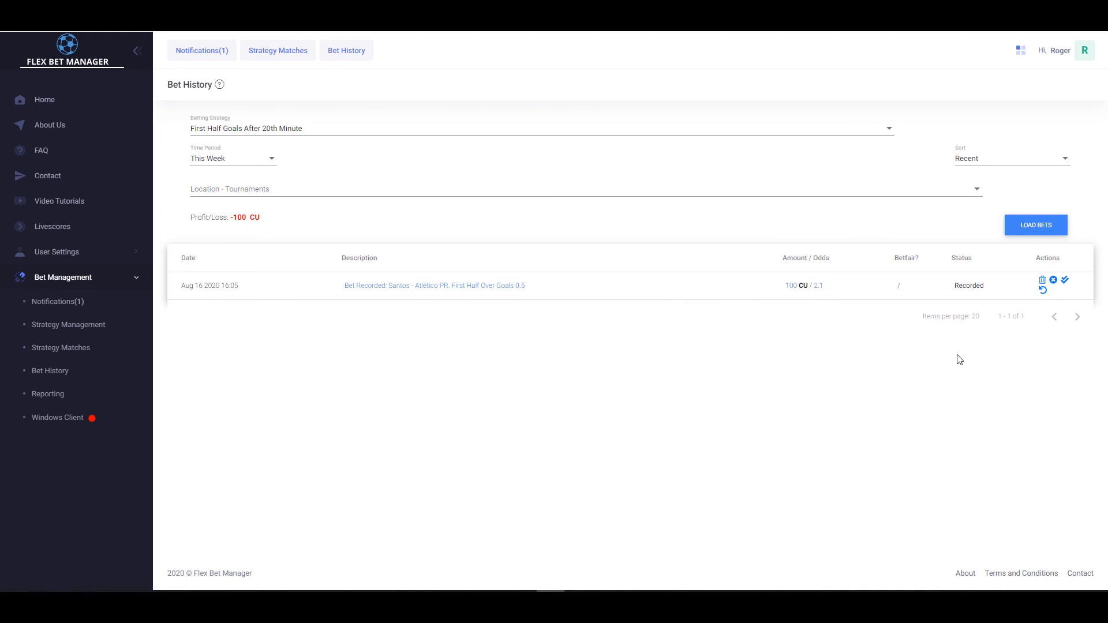
Return to Strategy Matches, expand Santos - Atlético PR, reload the live matches and check its updated bet details.
click(278, 51)
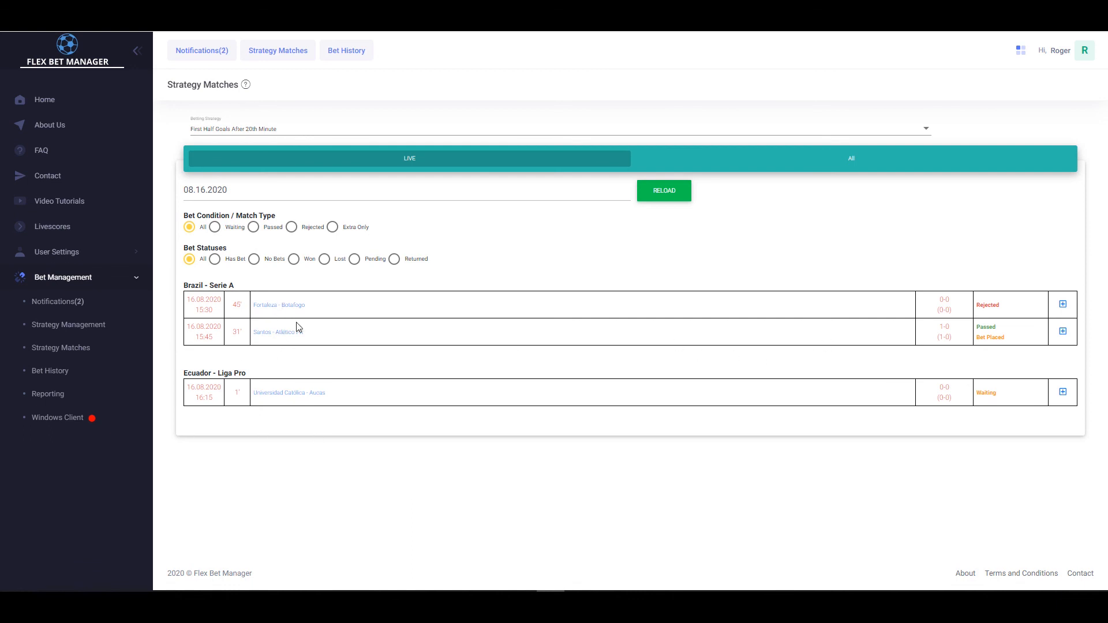
click(1063, 332)
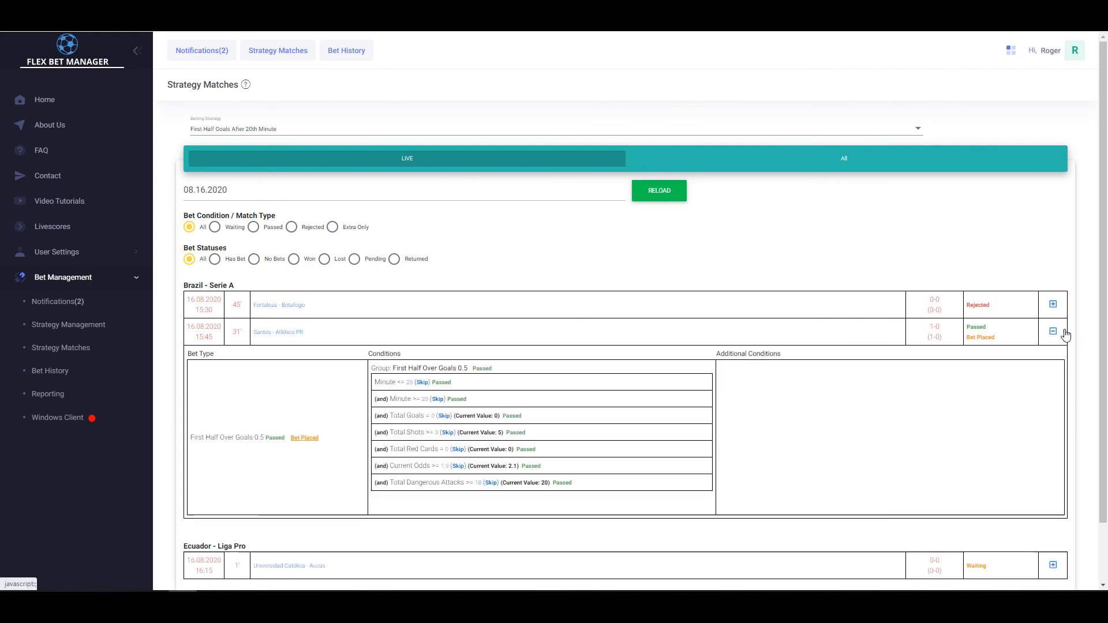
click(667, 200)
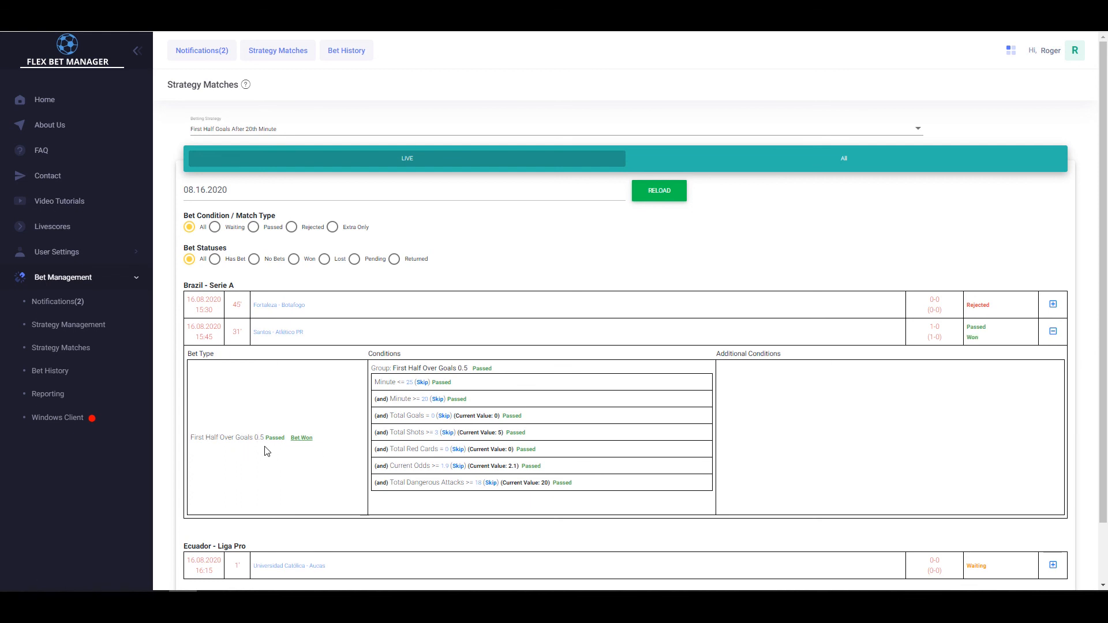
click(293, 443)
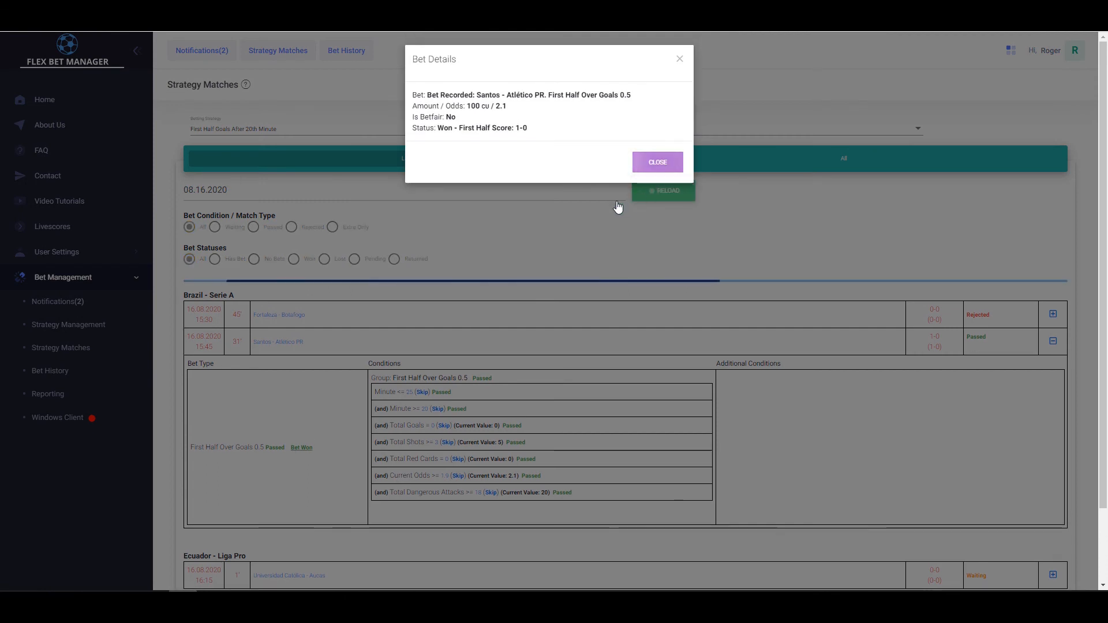
click(99, 367)
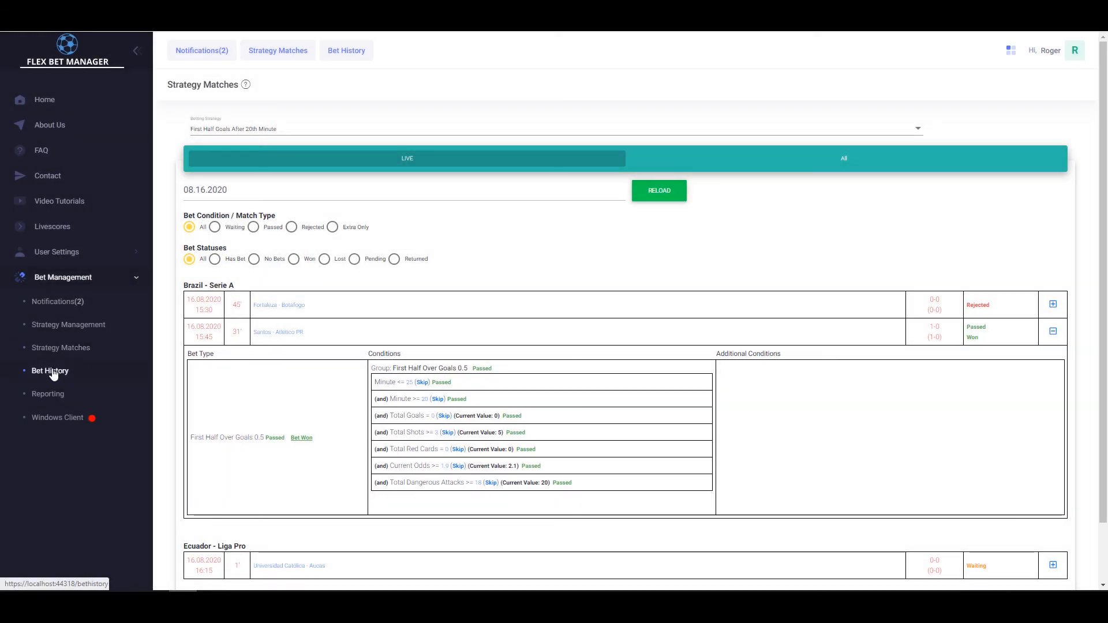
Open the Bet History again.
click(67, 374)
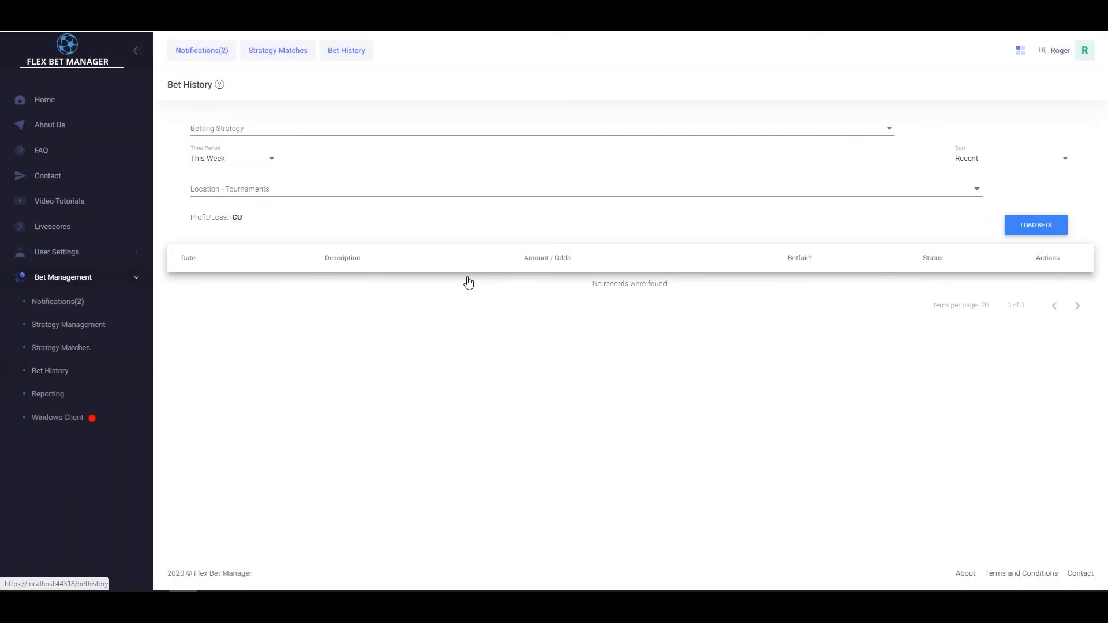